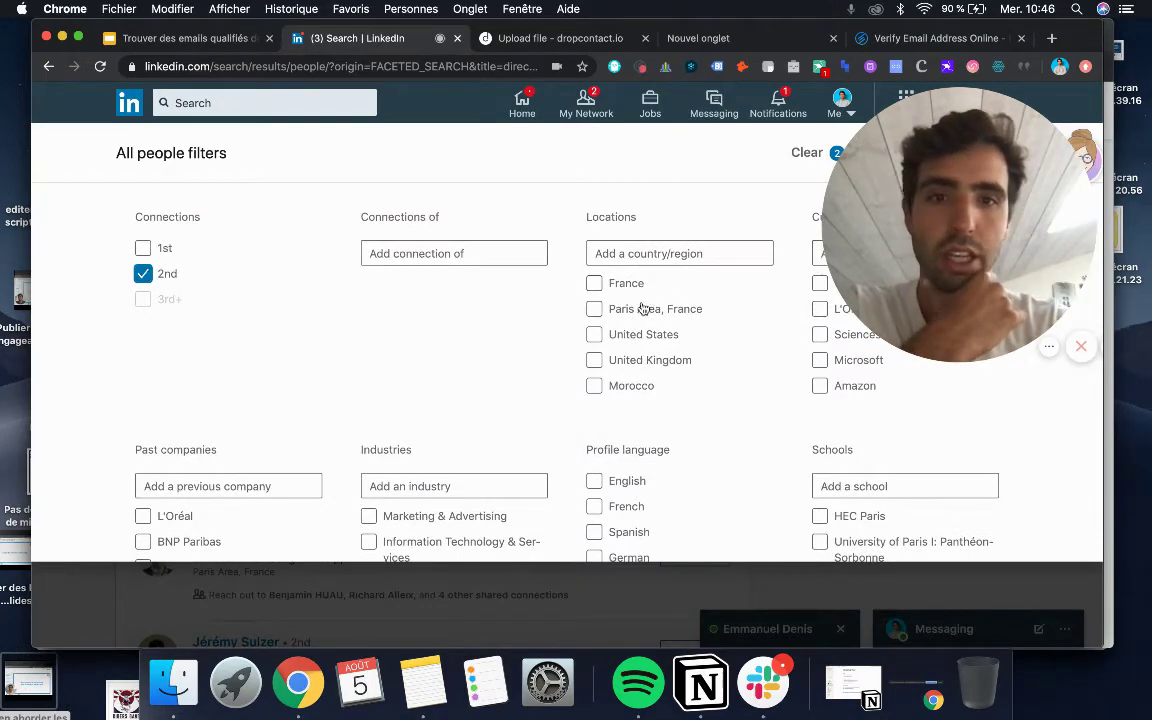
# - Filter the people search results to the Paris Area, France location and apply the filter
pyautogui.click(594, 309)
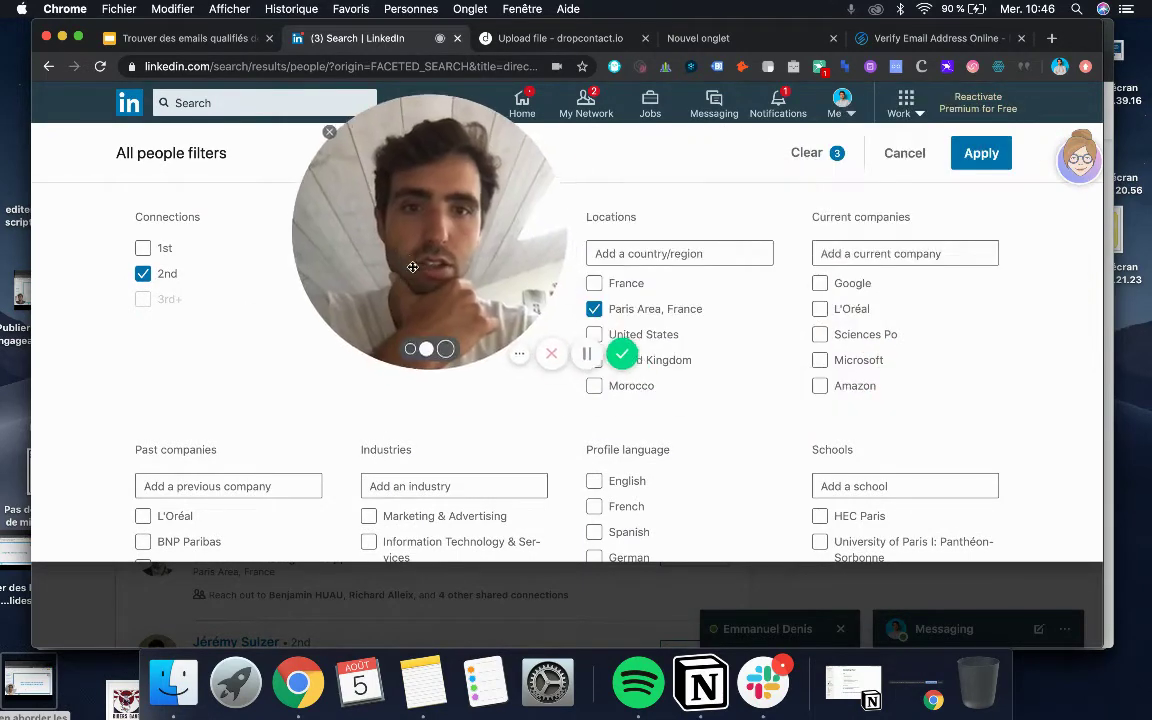
pyautogui.click(977, 152)
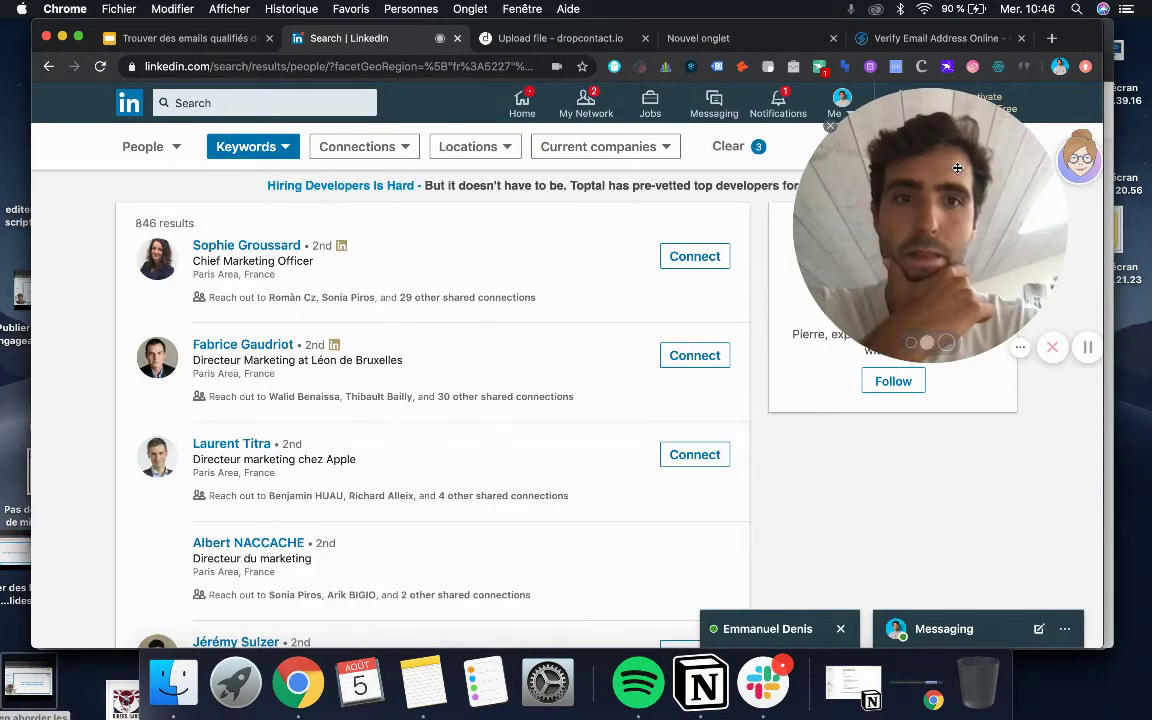
# - Open the profile of the marketing director at Léon de Bruxelles from the search results
pyautogui.scroll(-2, 396, 346)
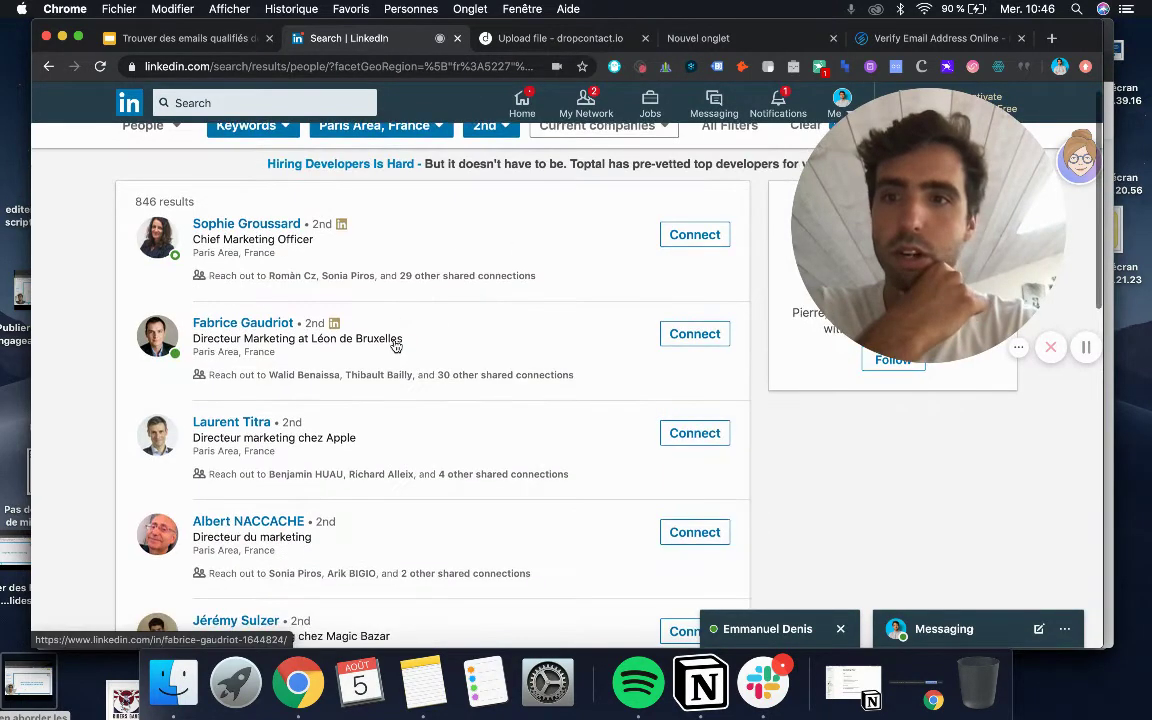
pyautogui.scroll(2, 398, 342)
pyautogui.scroll(-1, 47, 343)
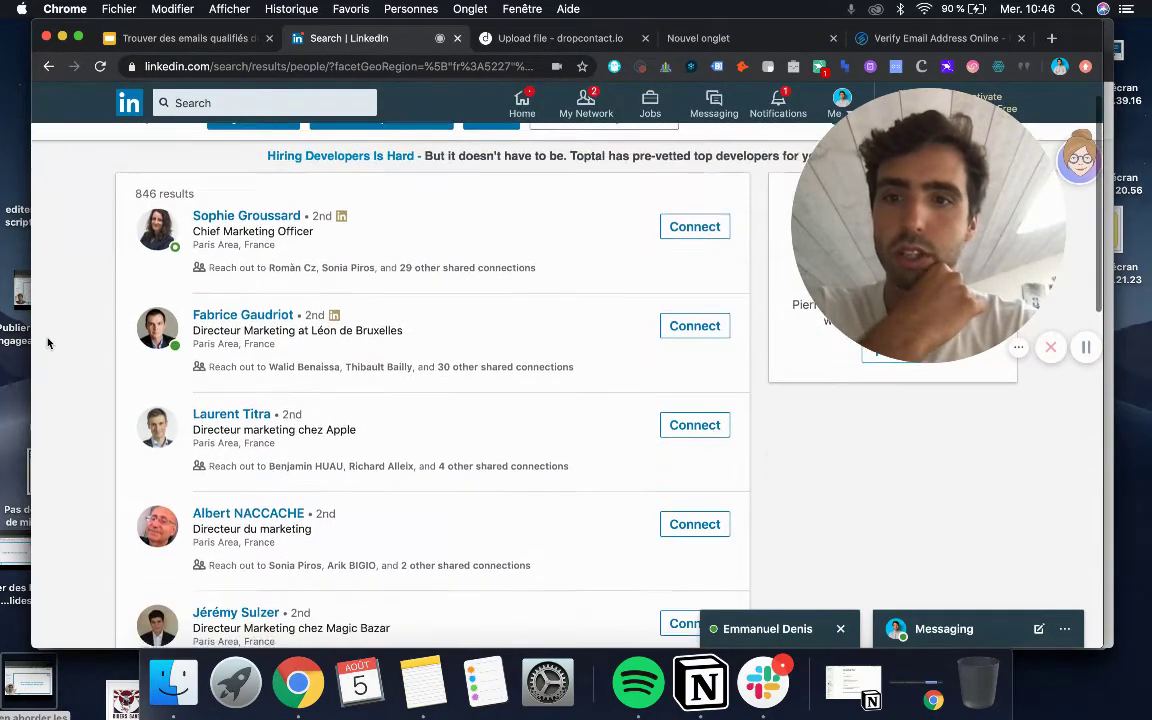
pyautogui.click(258, 318)
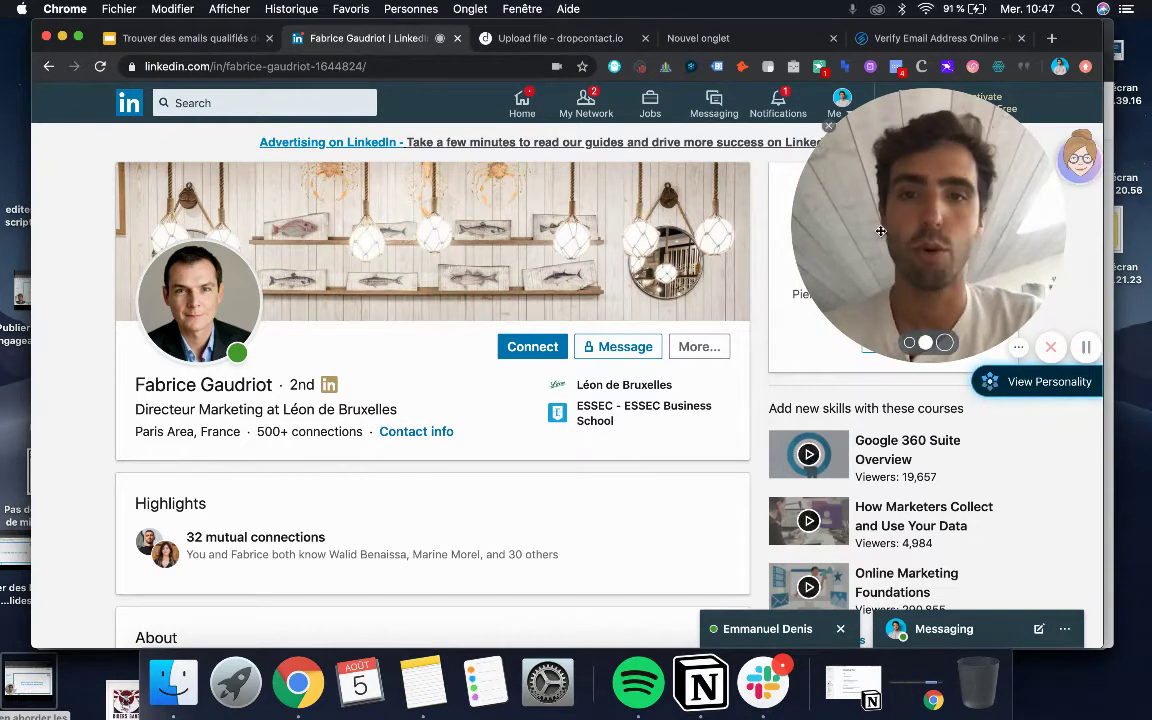
pyautogui.moveTo(819, 227); pyautogui.dragTo(269, 205)
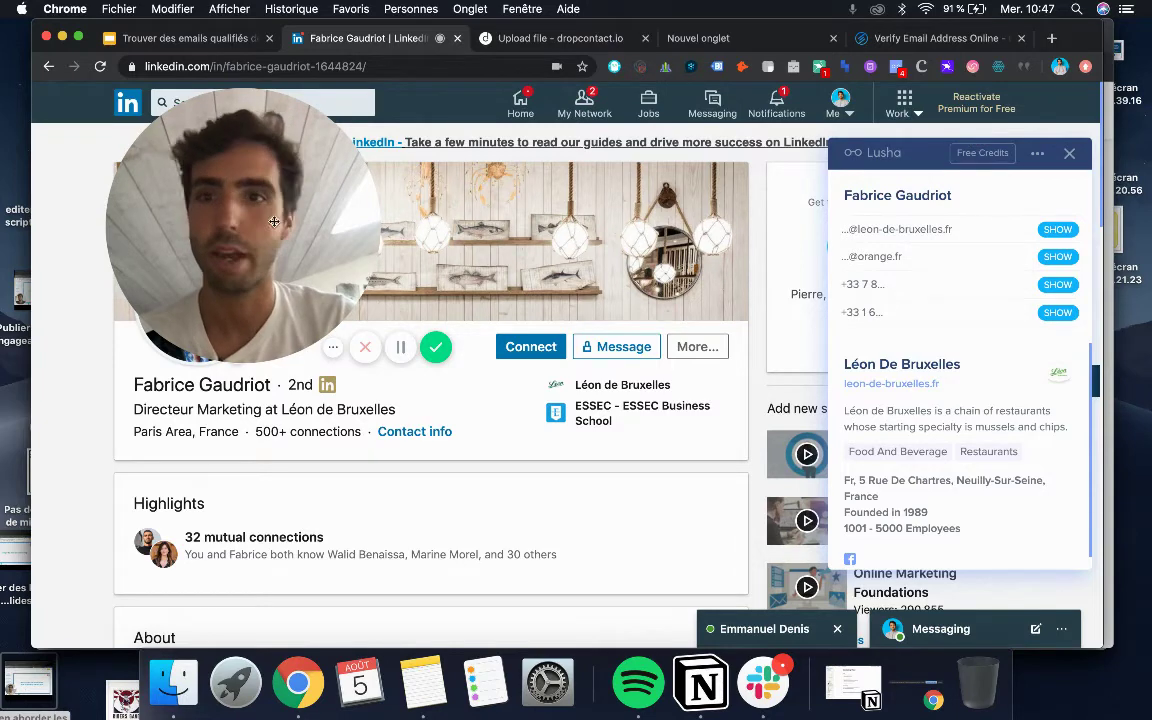
pyautogui.moveTo(274, 221); pyautogui.dragTo(206, 221)
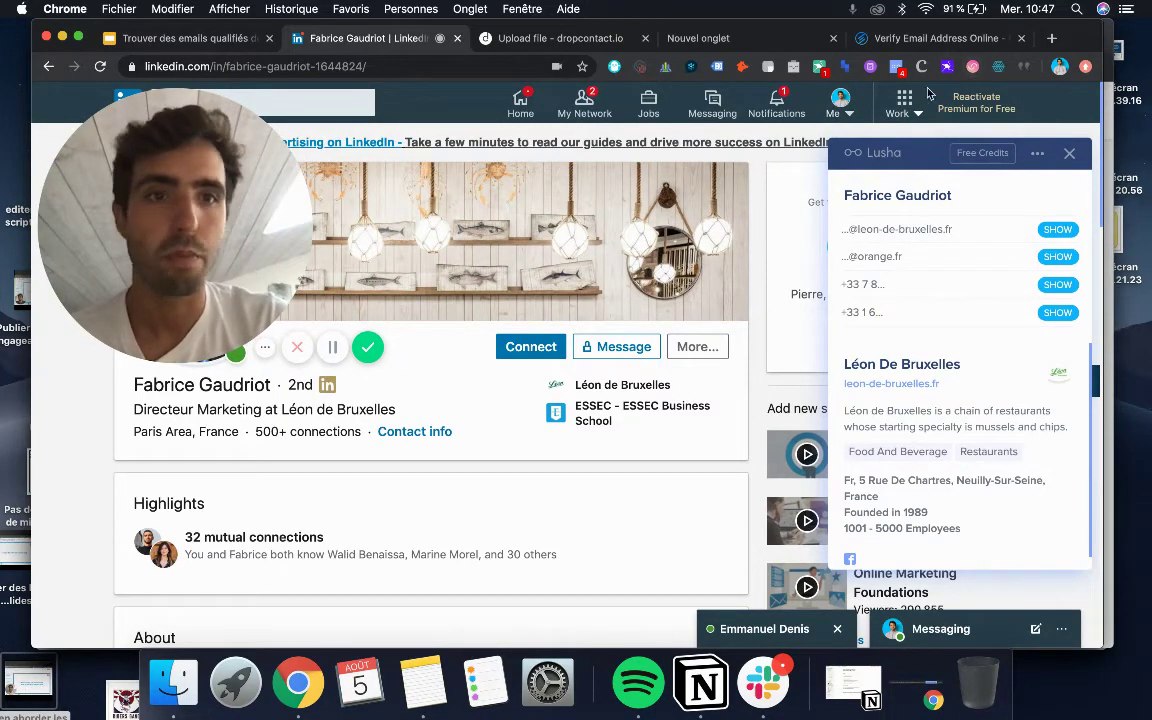
# - Save the profile page with the note extension into a new spreadsheet titled "Directeur Marketing Paris"
pyautogui.click(1024, 72)
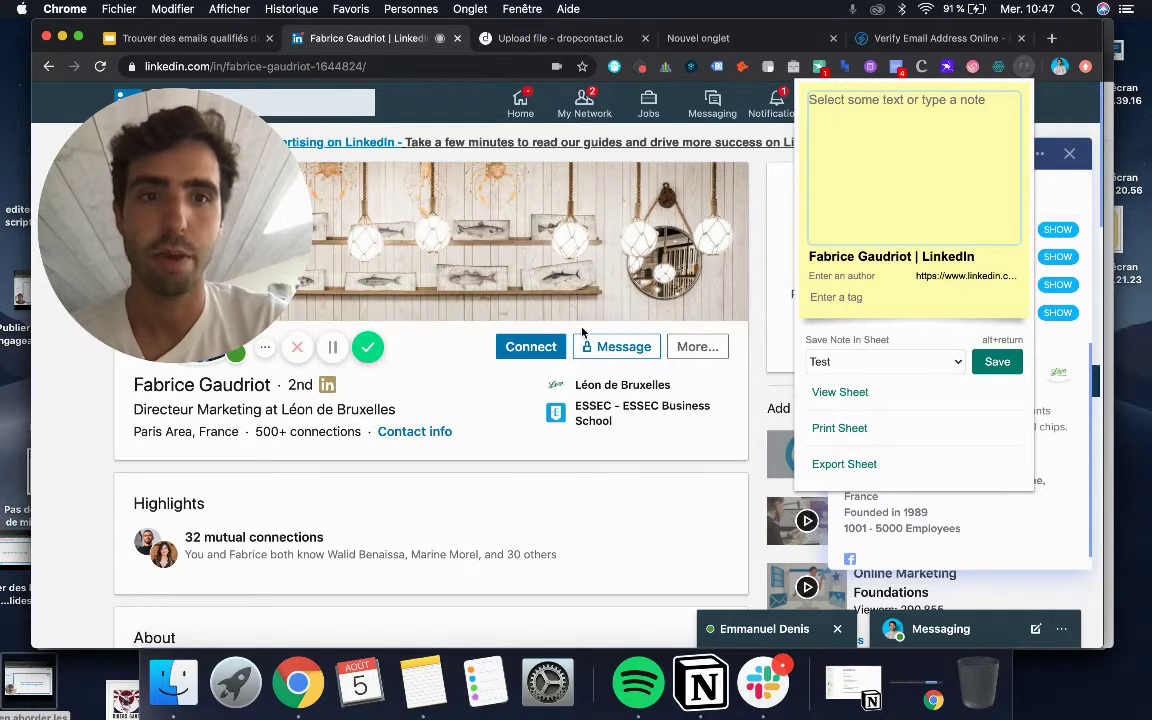
pyautogui.scroll(-5, 582, 332)
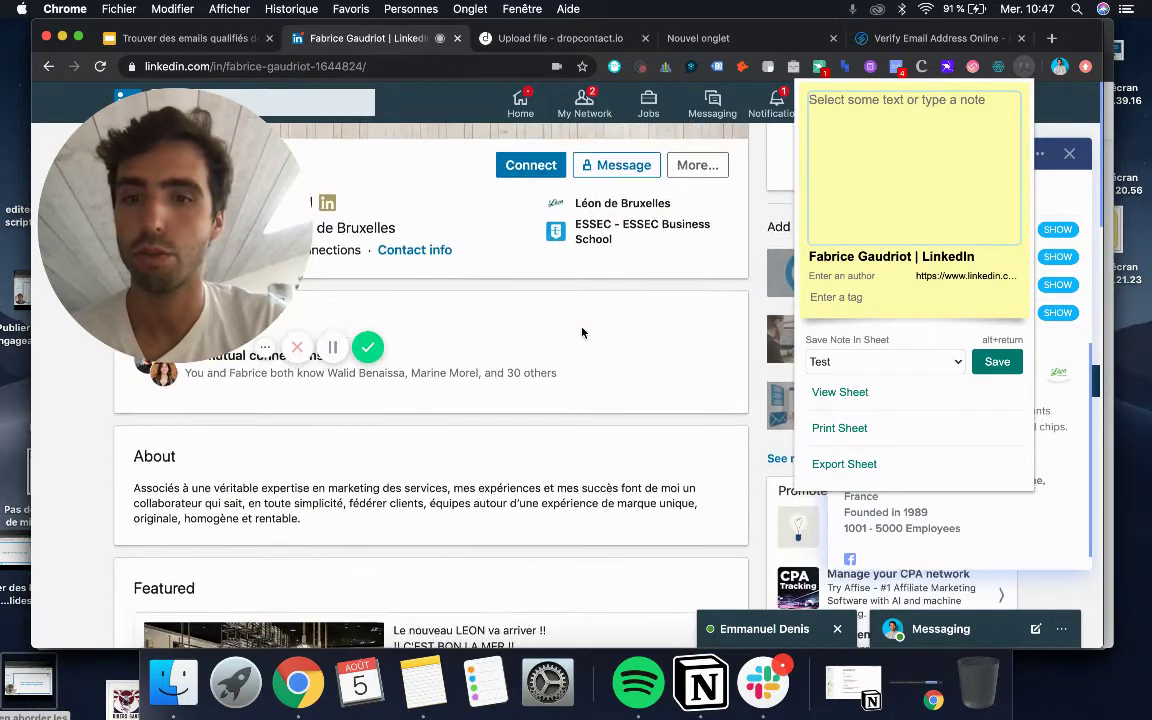
pyautogui.scroll(2, 600, 272)
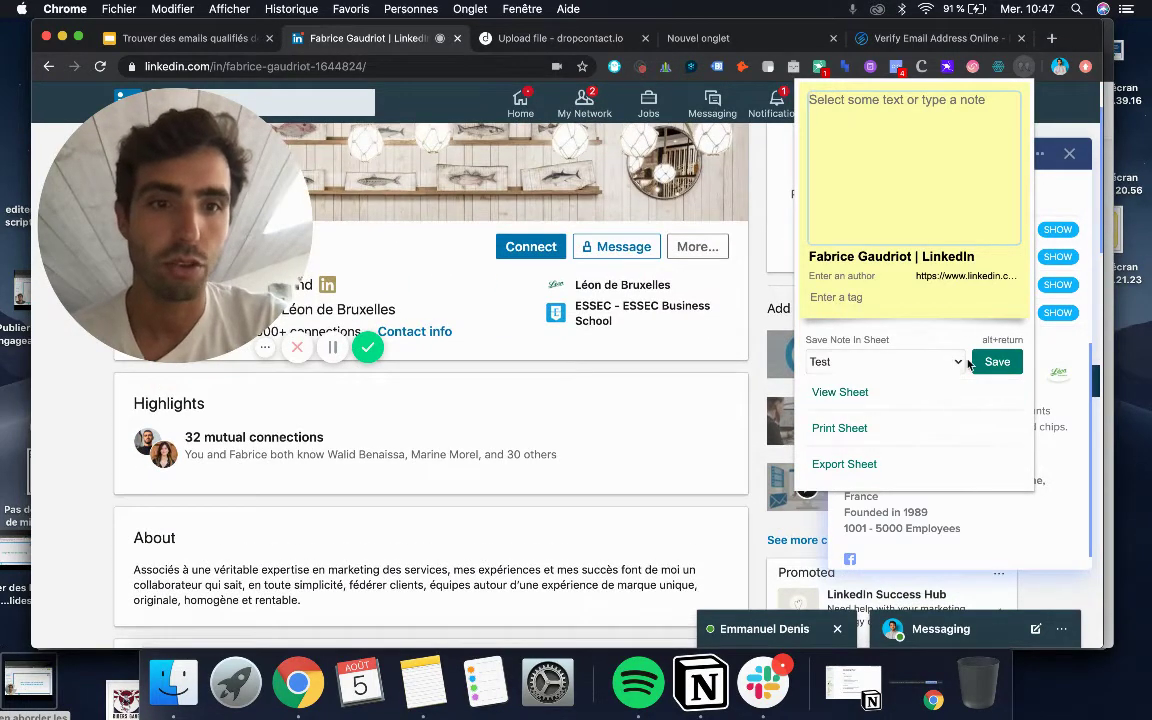
pyautogui.click(940, 364)
pyautogui.click(908, 350)
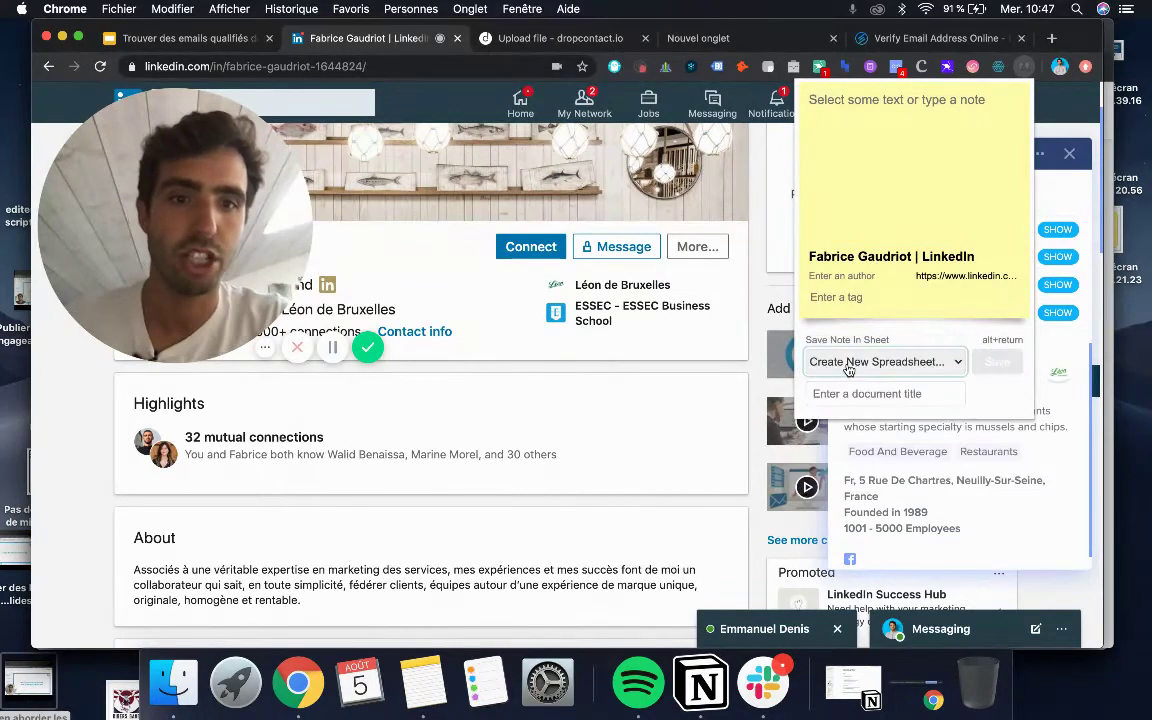
pyautogui.click(846, 393)
pyautogui.write('di')
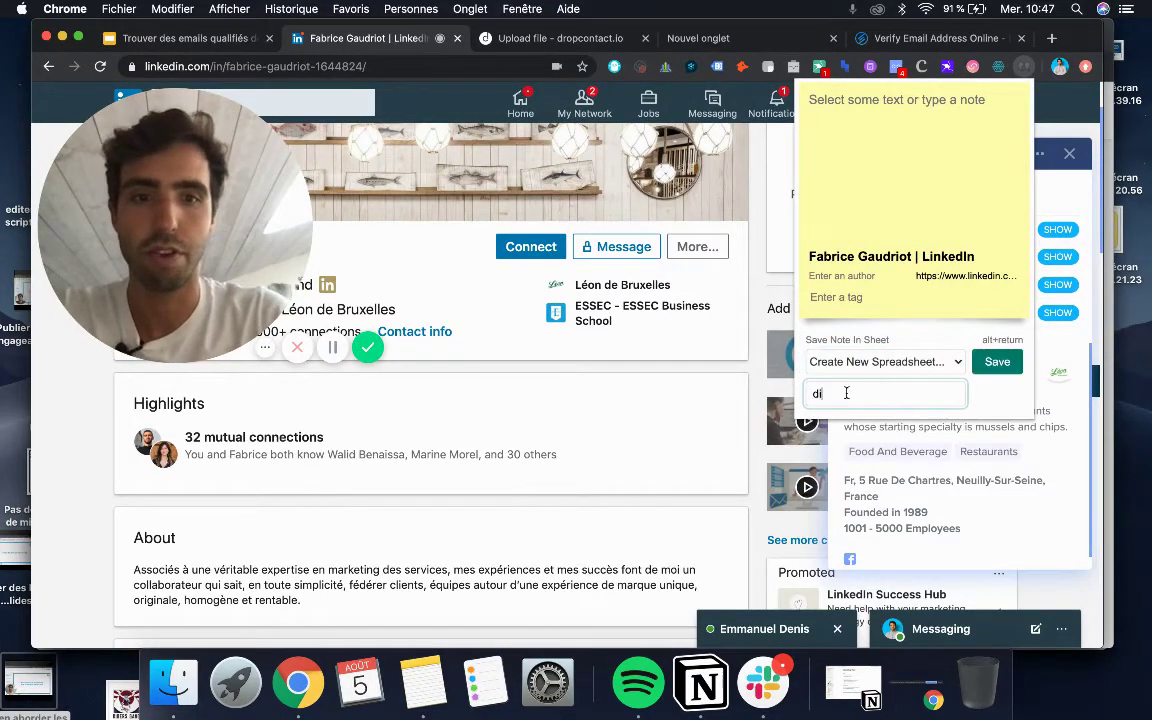
pyautogui.press('BackSpace')
pyautogui.press('BackSpace')
pyautogui.write('Directeu')
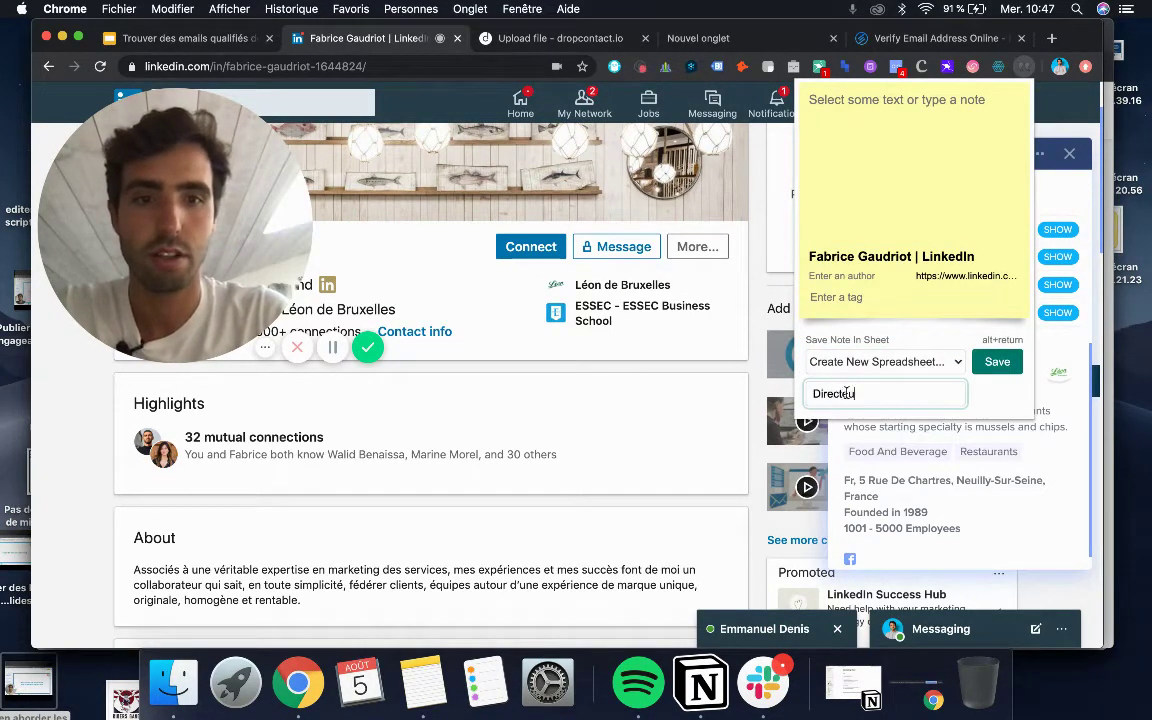
pyautogui.write('r Marketing Paris')
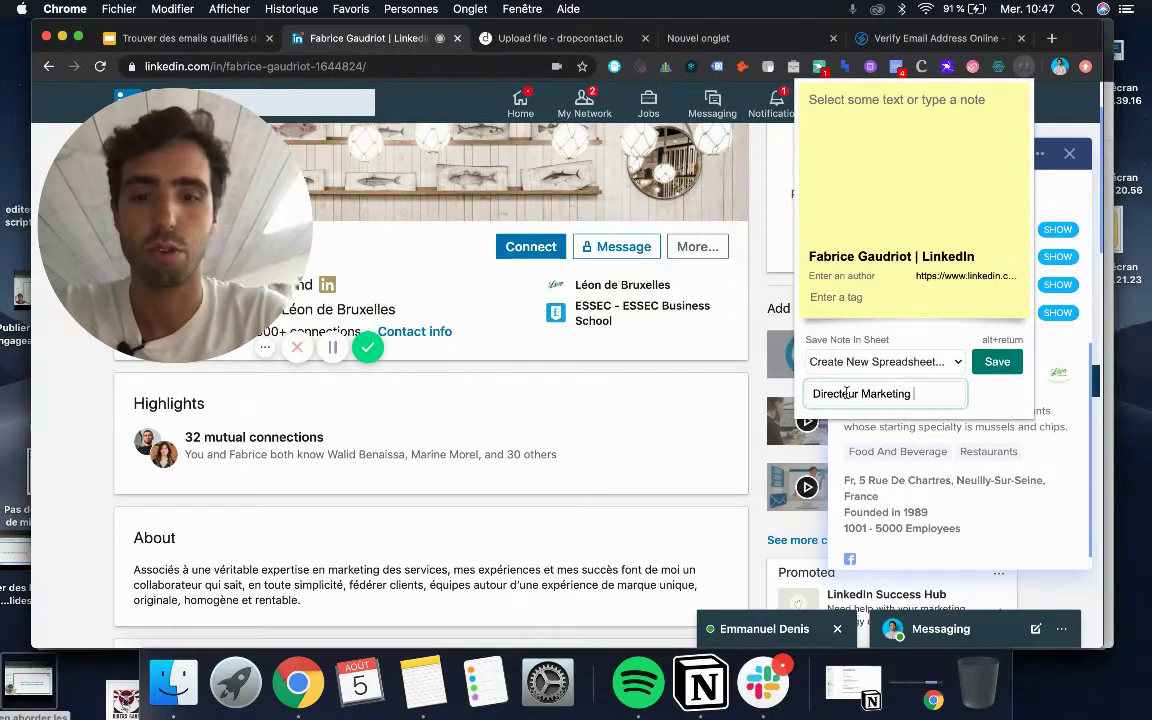
pyautogui.click(993, 366)
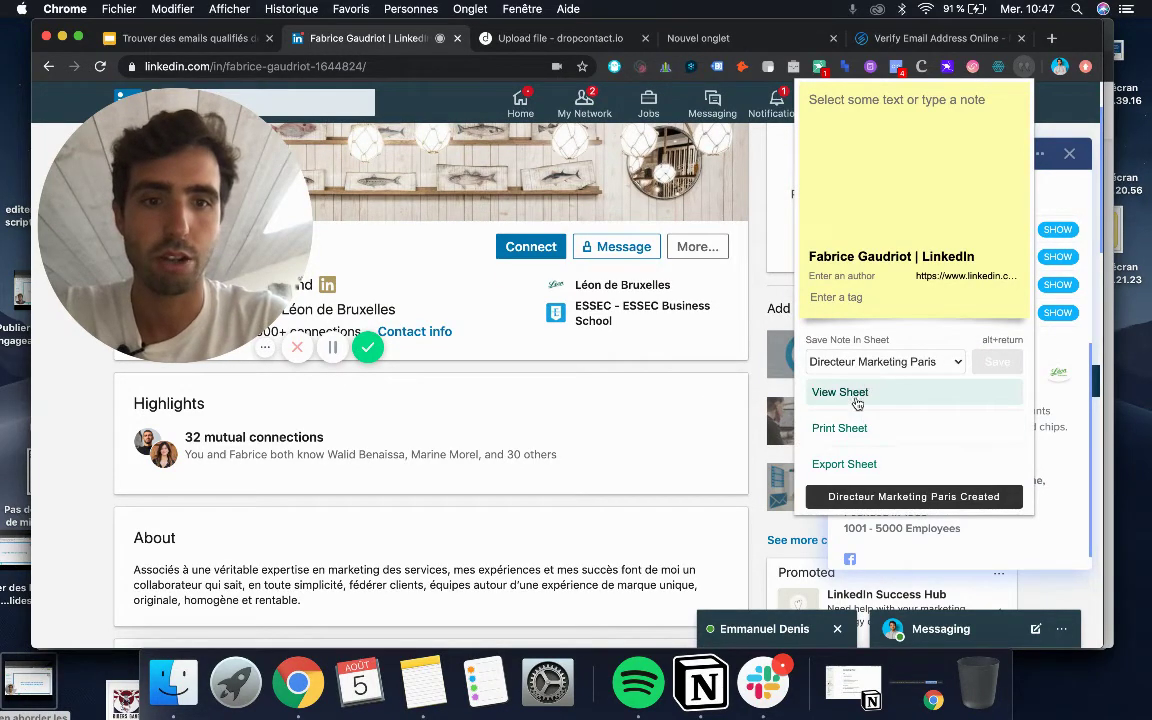
# - View the created spreadsheet and place its browser tab directly after the LinkedIn profile tab
pyautogui.click(840, 393)
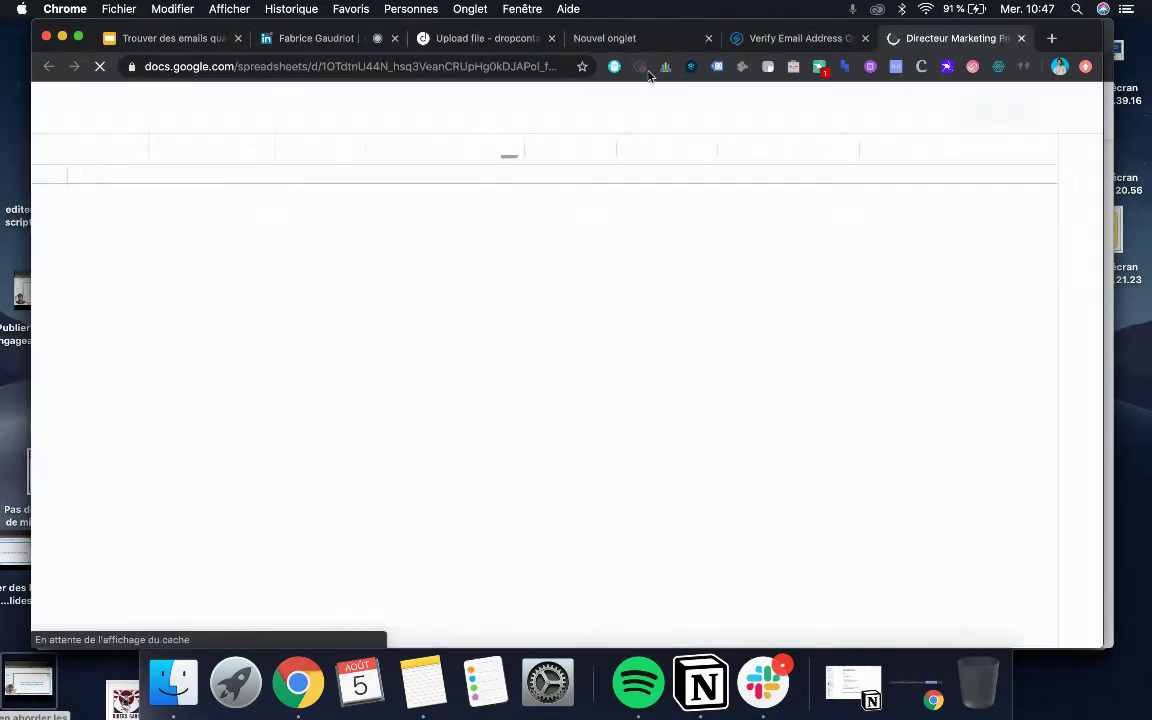
pyautogui.moveTo(948, 38); pyautogui.dragTo(531, 48)
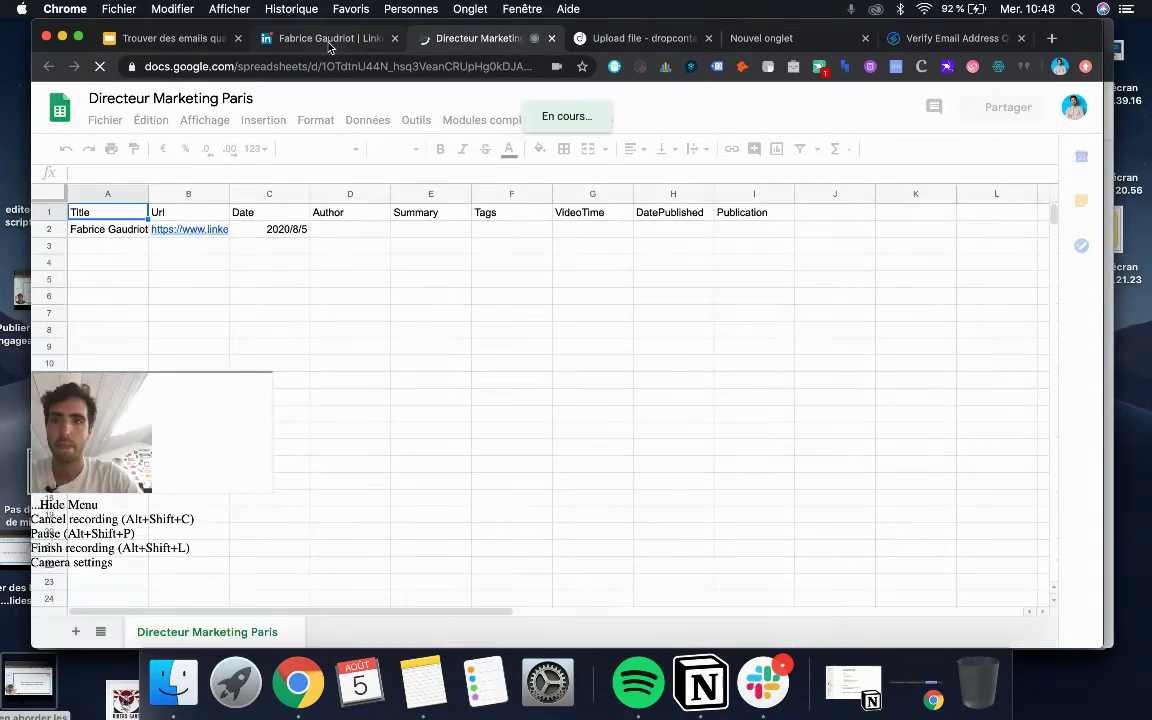
# - Return to the LinkedIn profile and show only the posts in the person's full activity
pyautogui.click(329, 40)
pyautogui.scroll(-2, 521, 468)
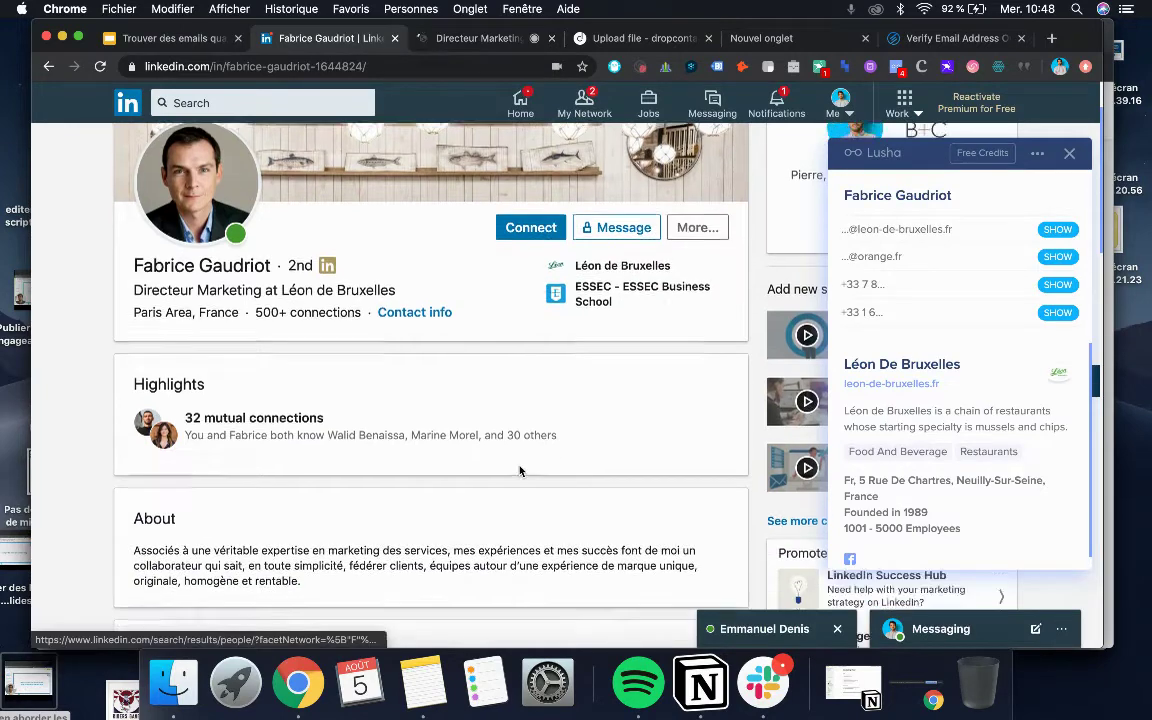
pyautogui.scroll(-5, 520, 470)
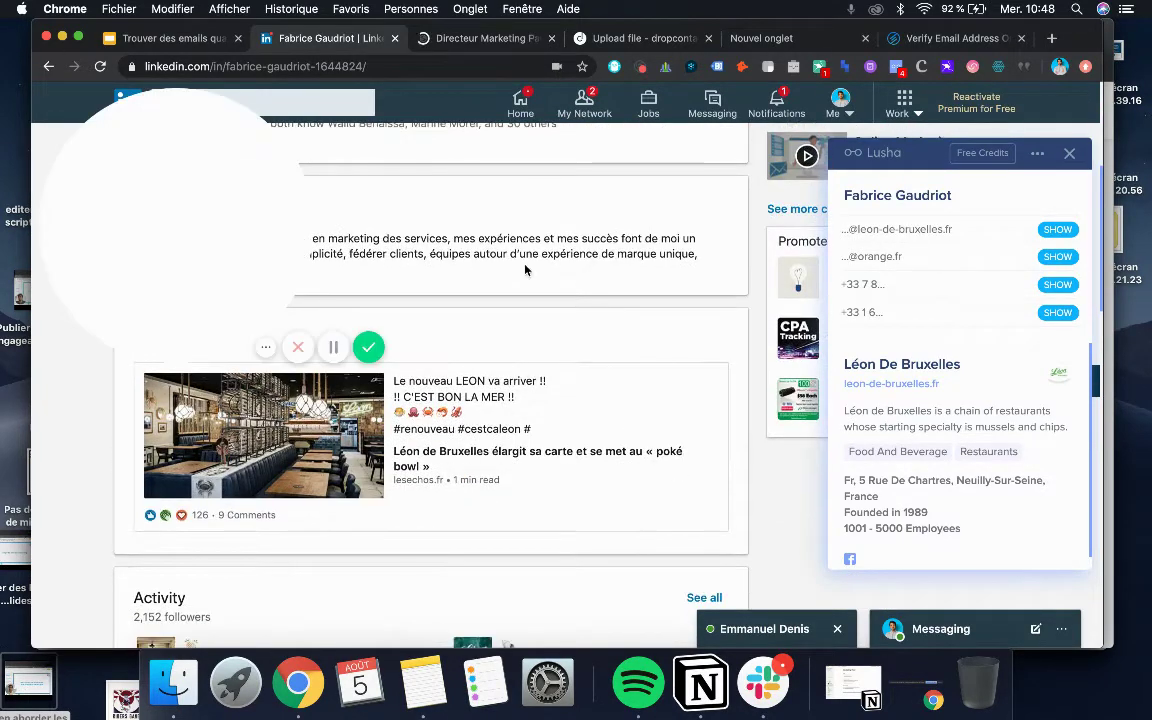
pyautogui.scroll(-5, 525, 269)
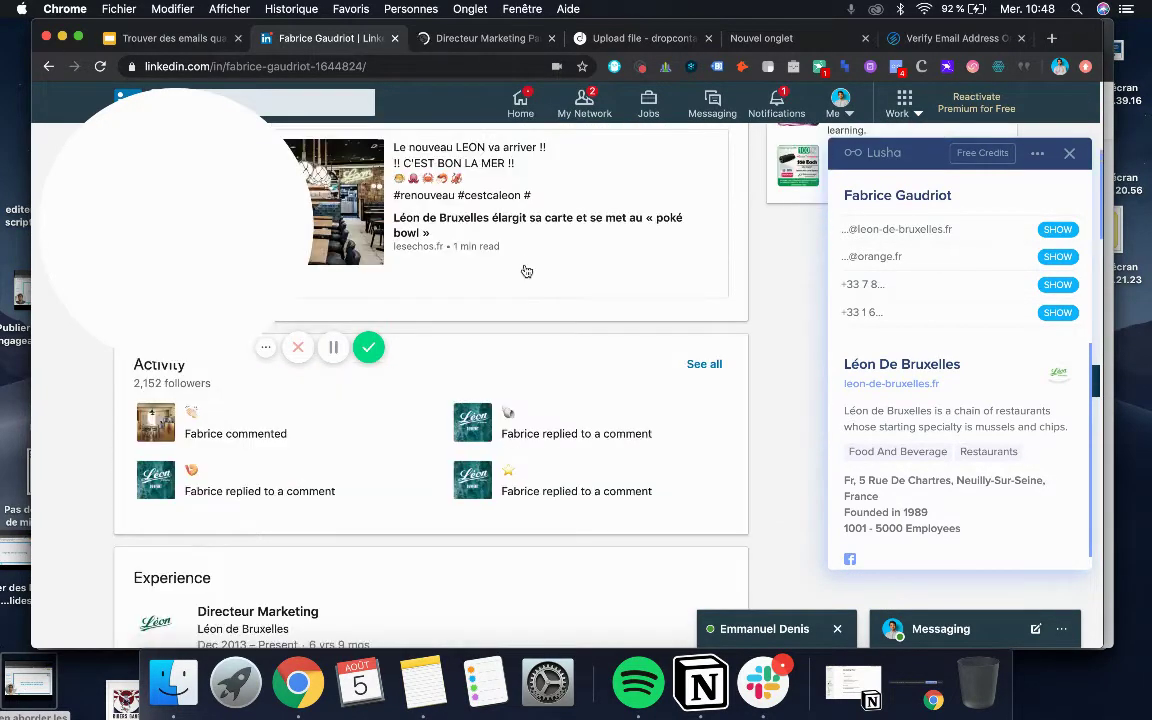
pyautogui.scroll(2, 526, 271)
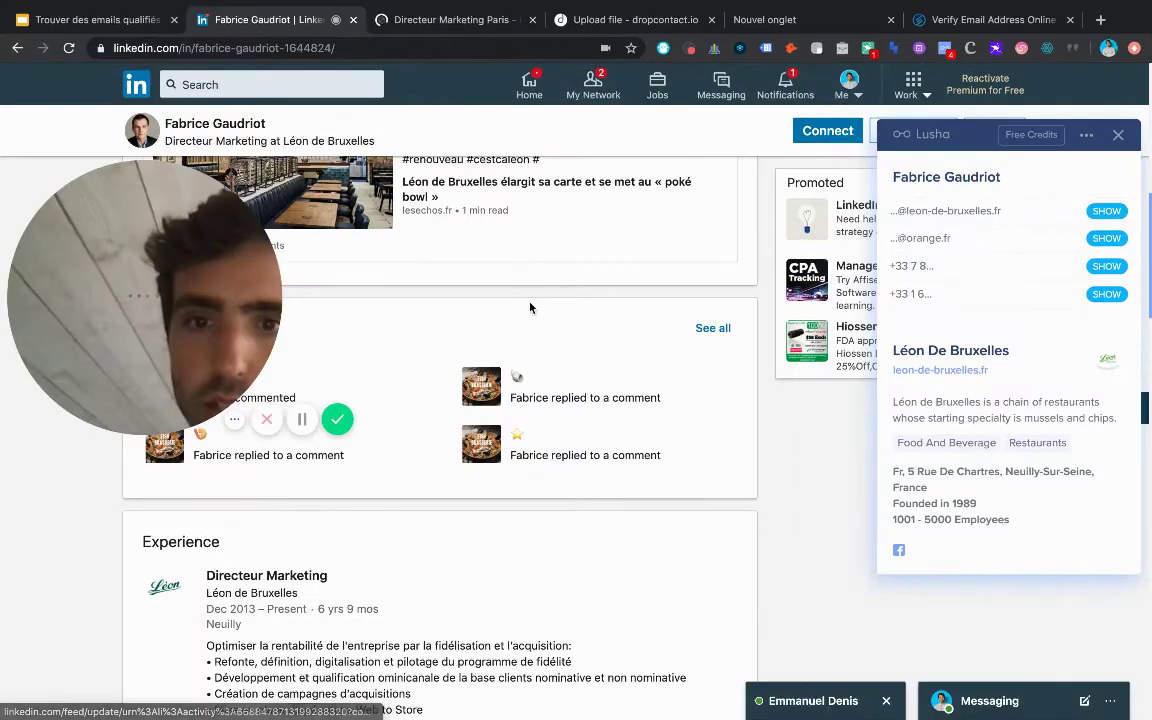
pyautogui.scroll(1, 530, 308)
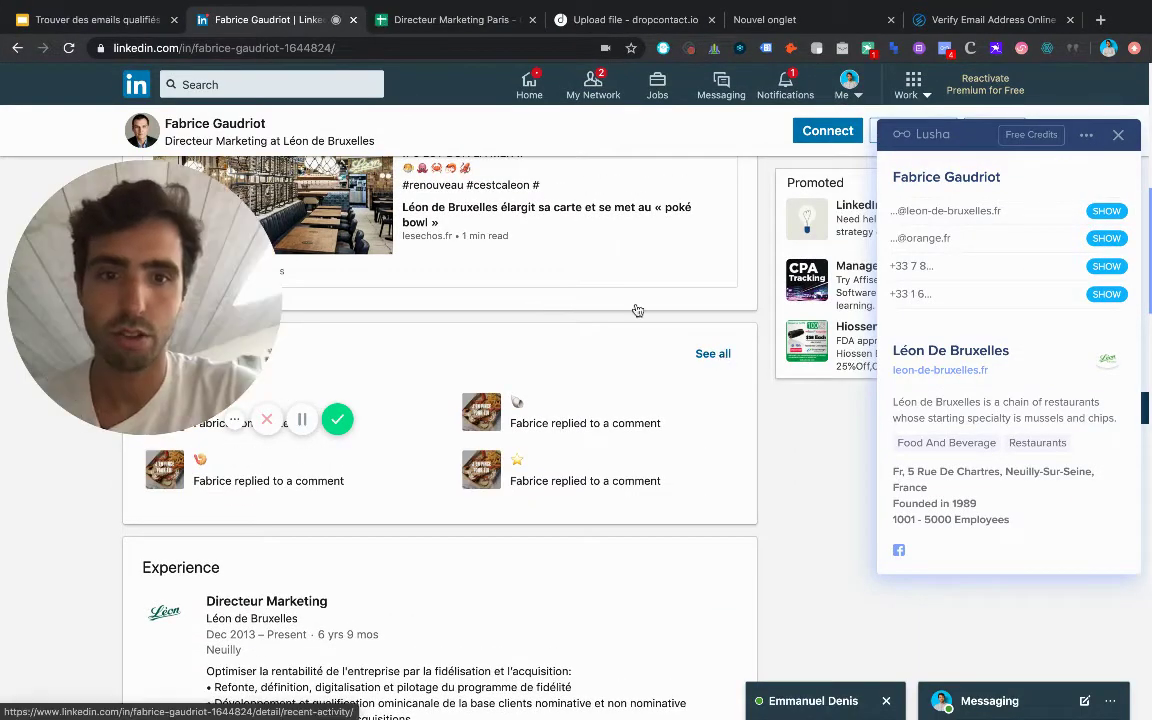
pyautogui.click(677, 343)
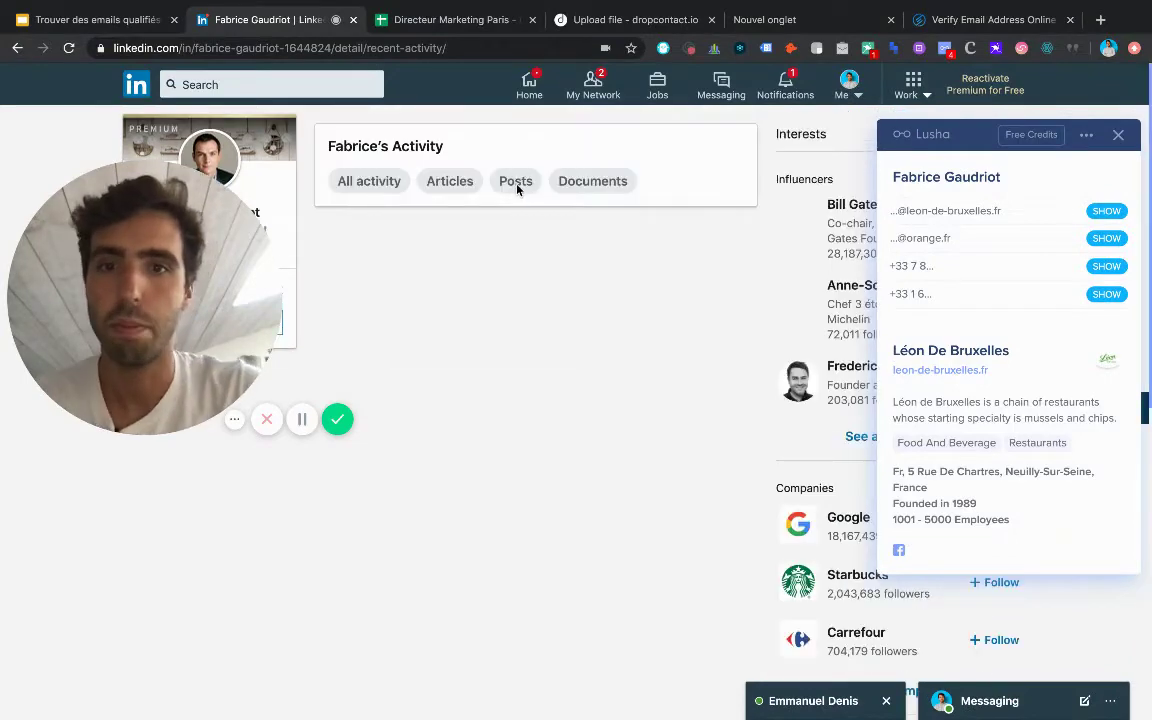
pyautogui.click(517, 184)
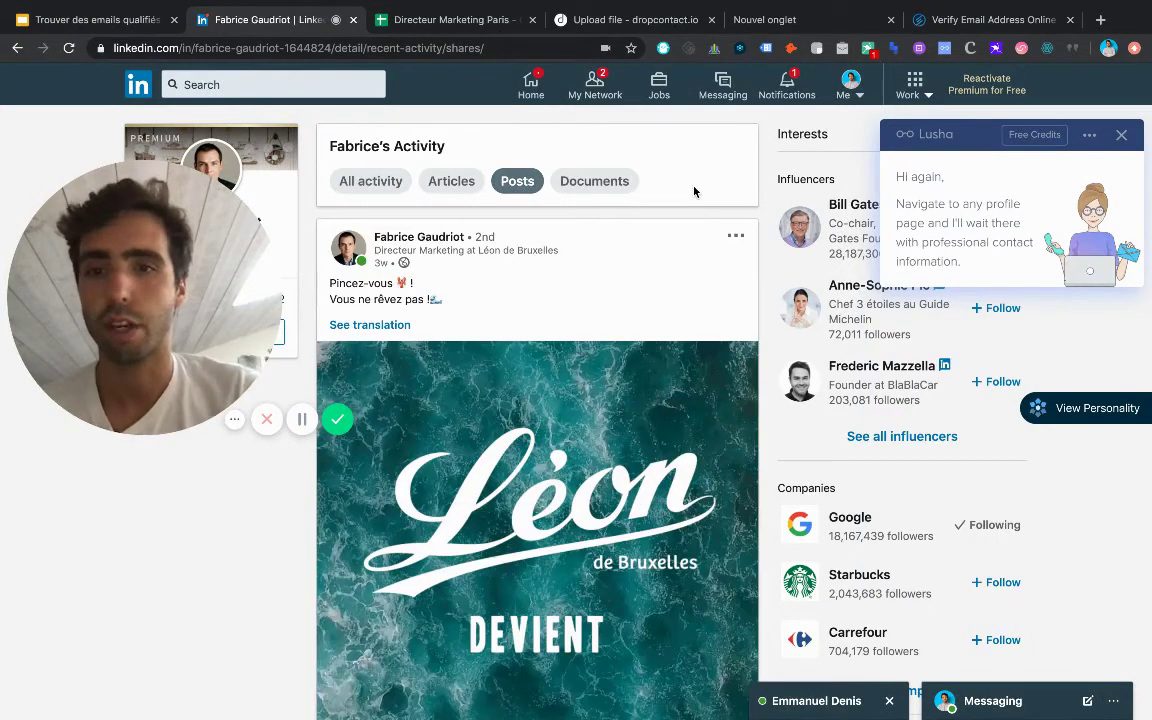
# - Read through the marketing director's recent posts and shared articles about Léon de Bruxelles
pyautogui.scroll(-5, 499, 274)
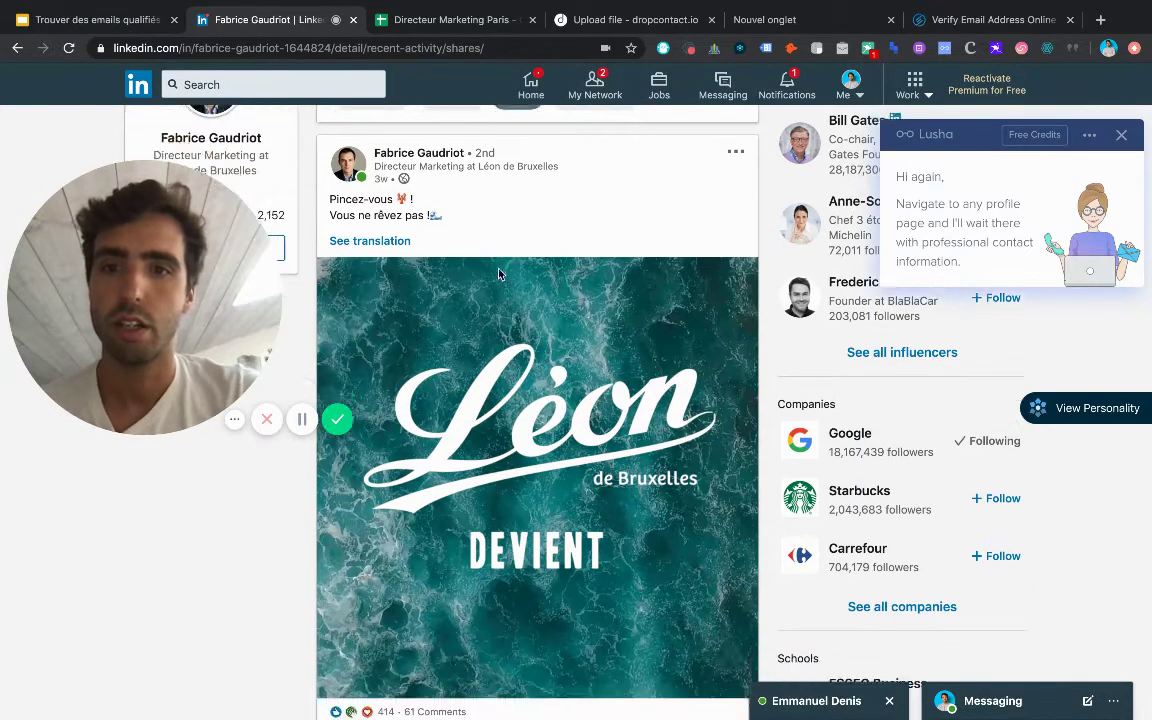
pyautogui.scroll(1, 500, 275)
pyautogui.scroll(-1, 540, 272)
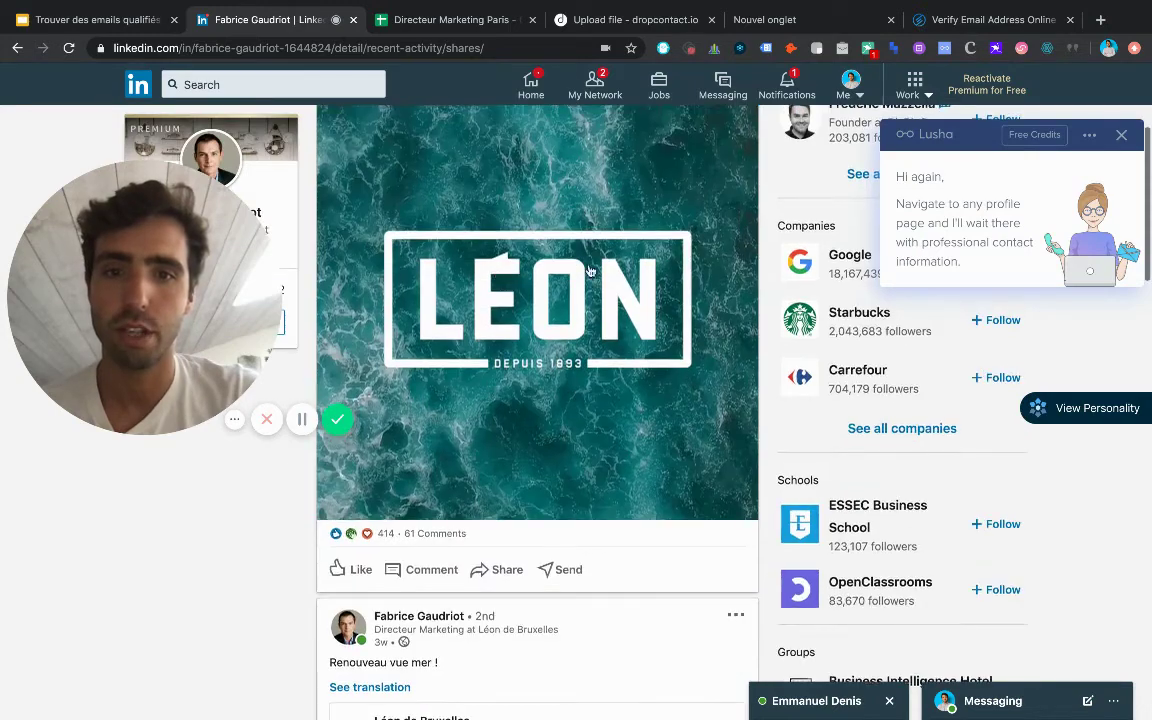
pyautogui.scroll(2, 590, 270)
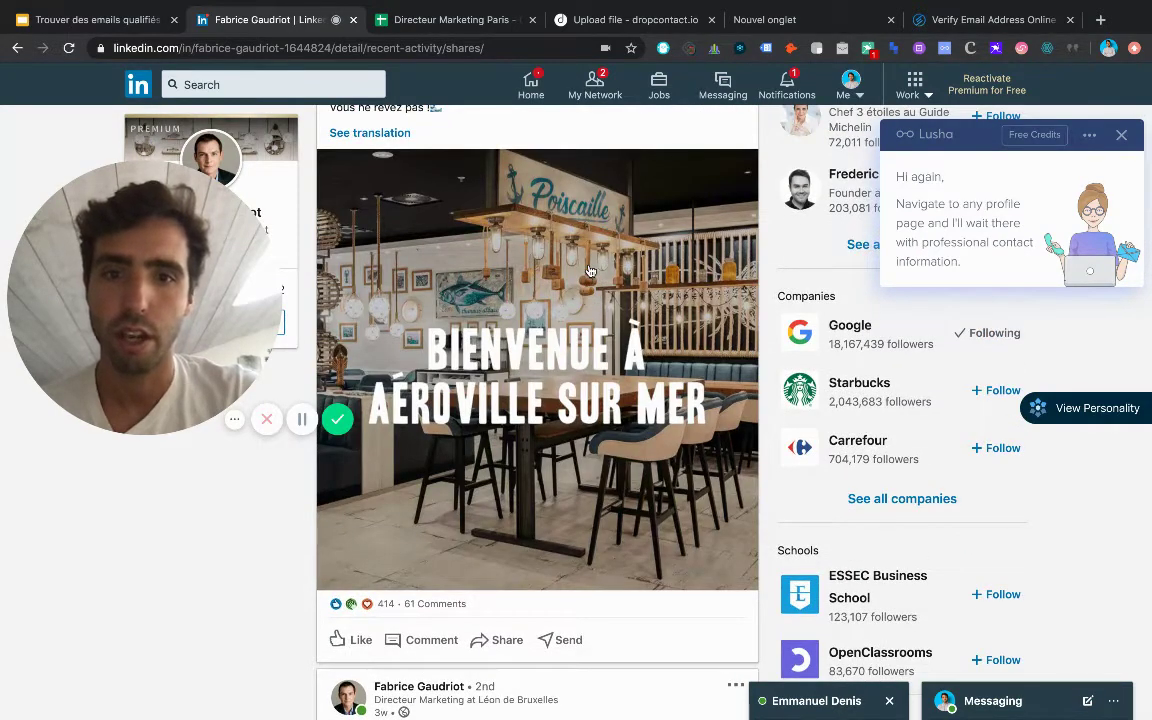
pyautogui.scroll(-4, 590, 271)
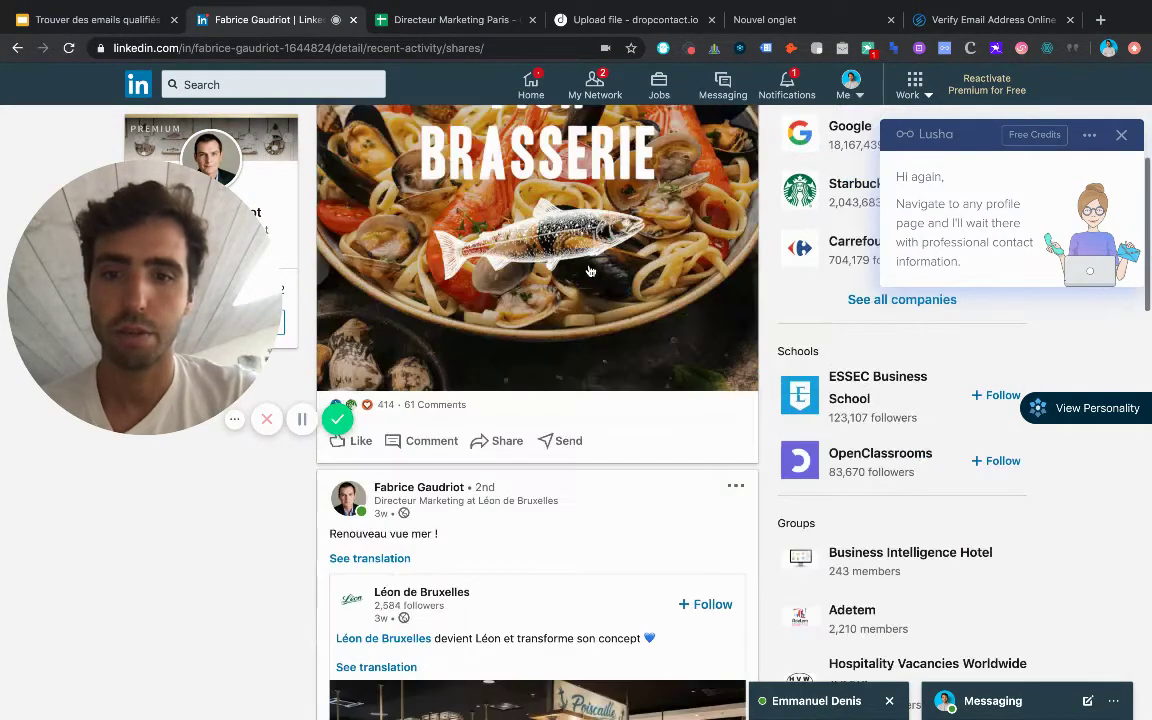
pyautogui.scroll(-4, 590, 271)
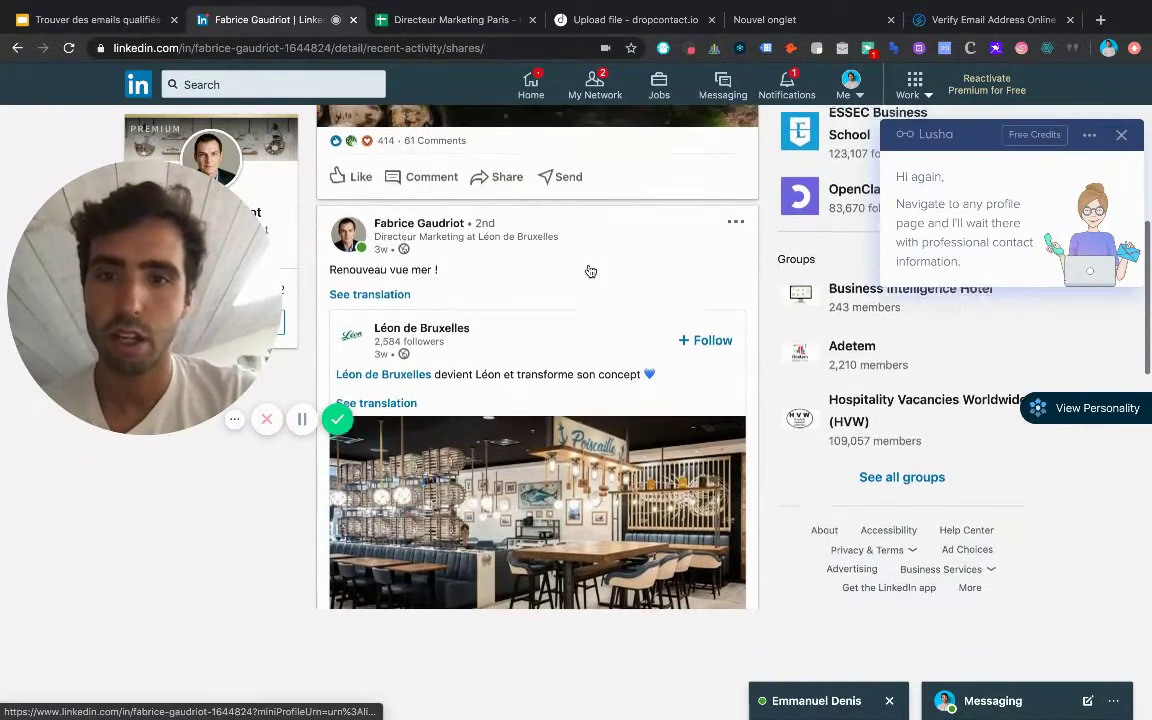
pyautogui.scroll(-1, 590, 271)
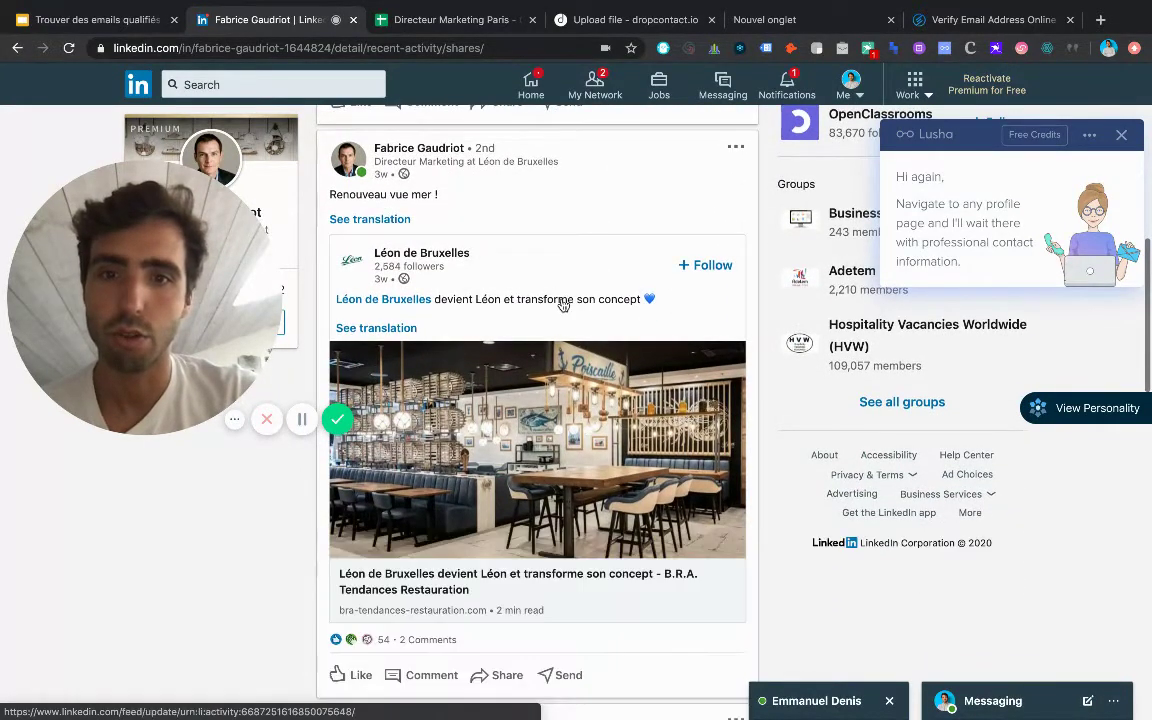
pyautogui.scroll(-1, 608, 304)
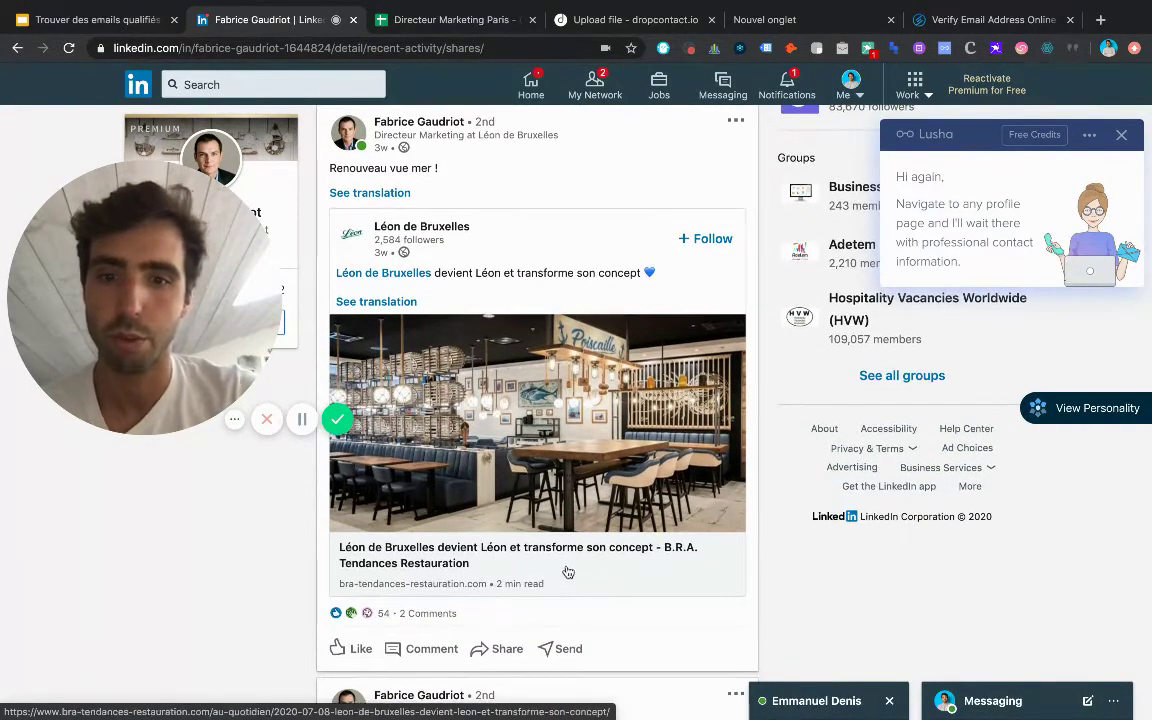
pyautogui.scroll(1, 498, 555)
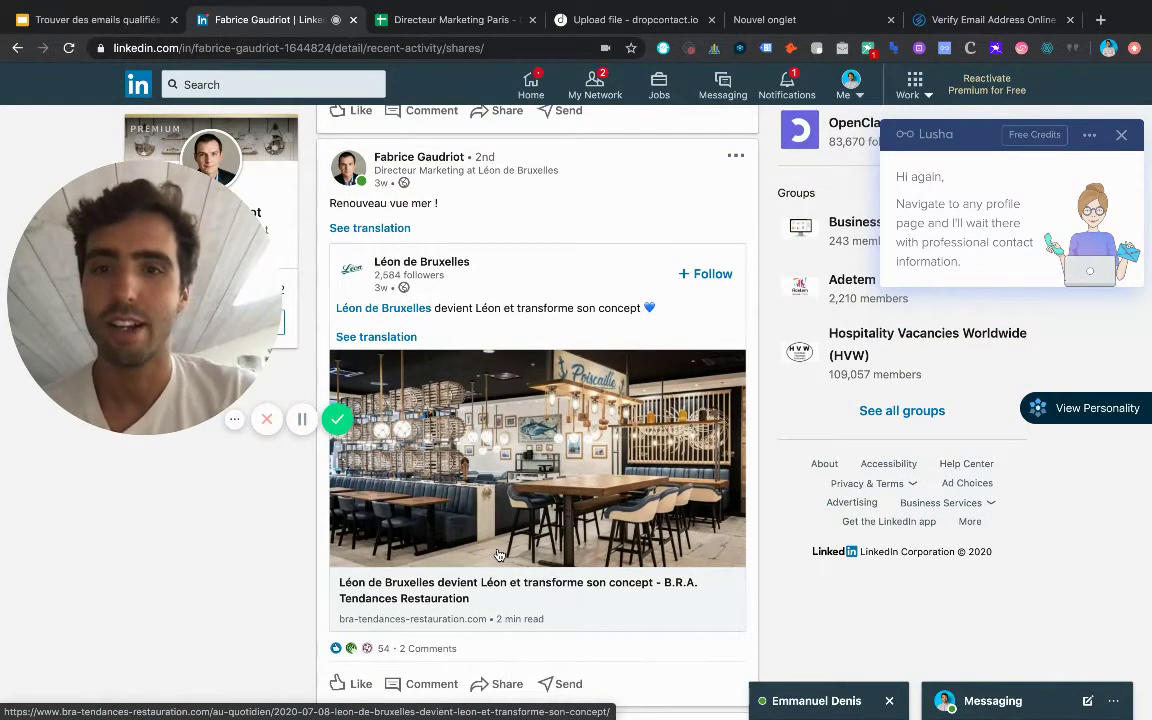
pyautogui.scroll(2, 540, 385)
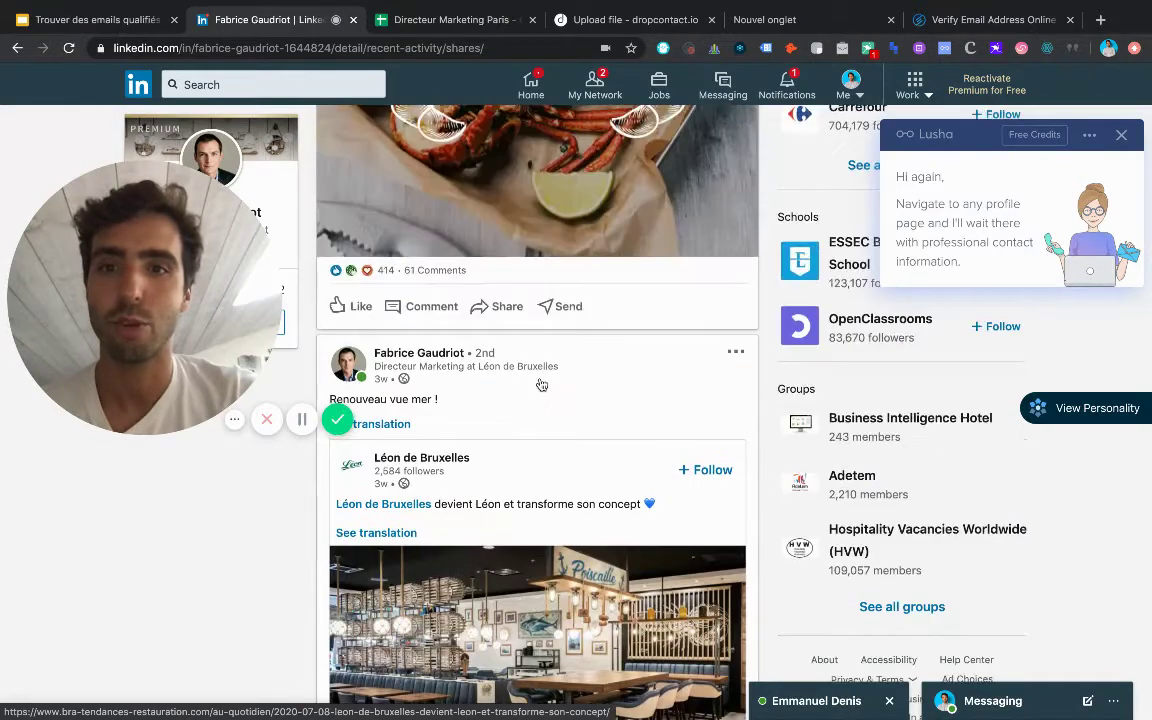
pyautogui.scroll(2, 540, 386)
pyautogui.scroll(-2, 540, 385)
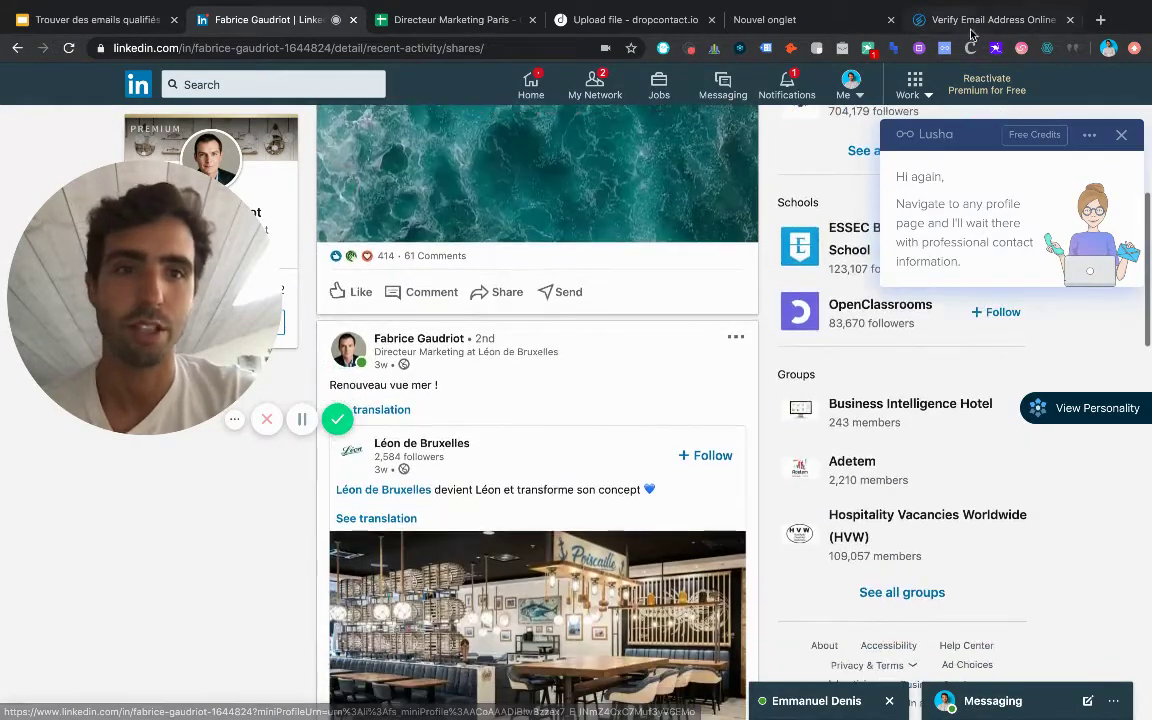
# - Start a new page note reading "J'ai découvert la transformation de du concept de Léon de Bruxelles via votre post Linkedin,"
pyautogui.click(1070, 52)
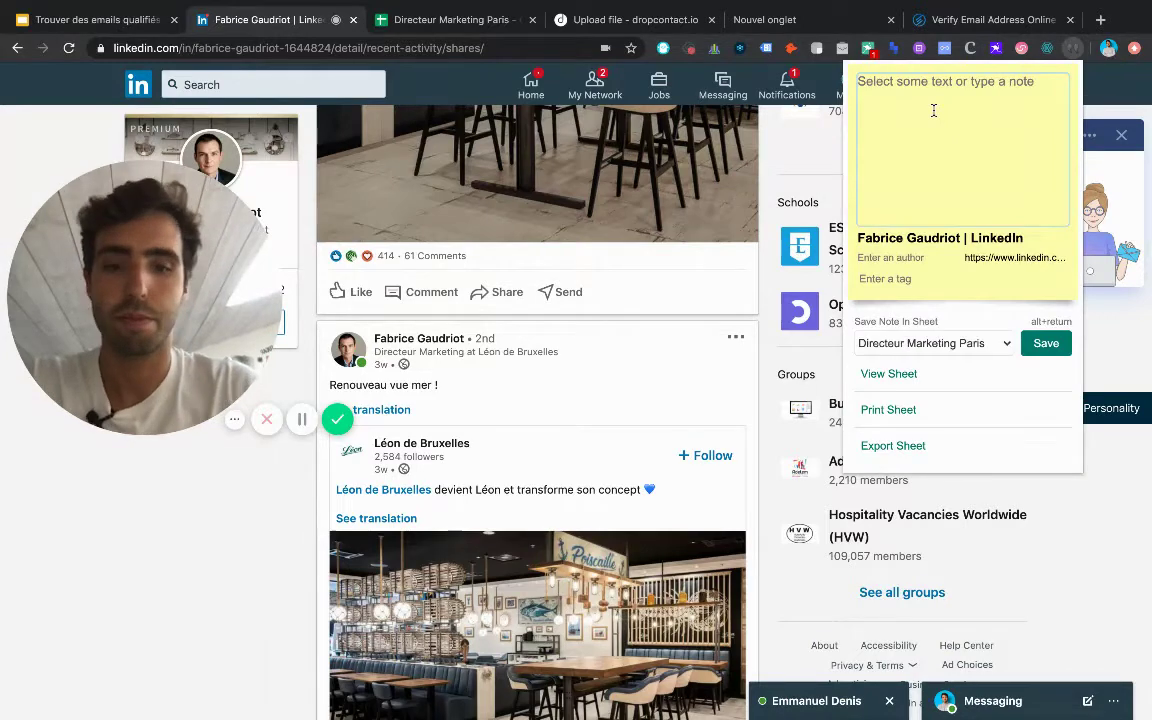
pyautogui.write("J'ai")
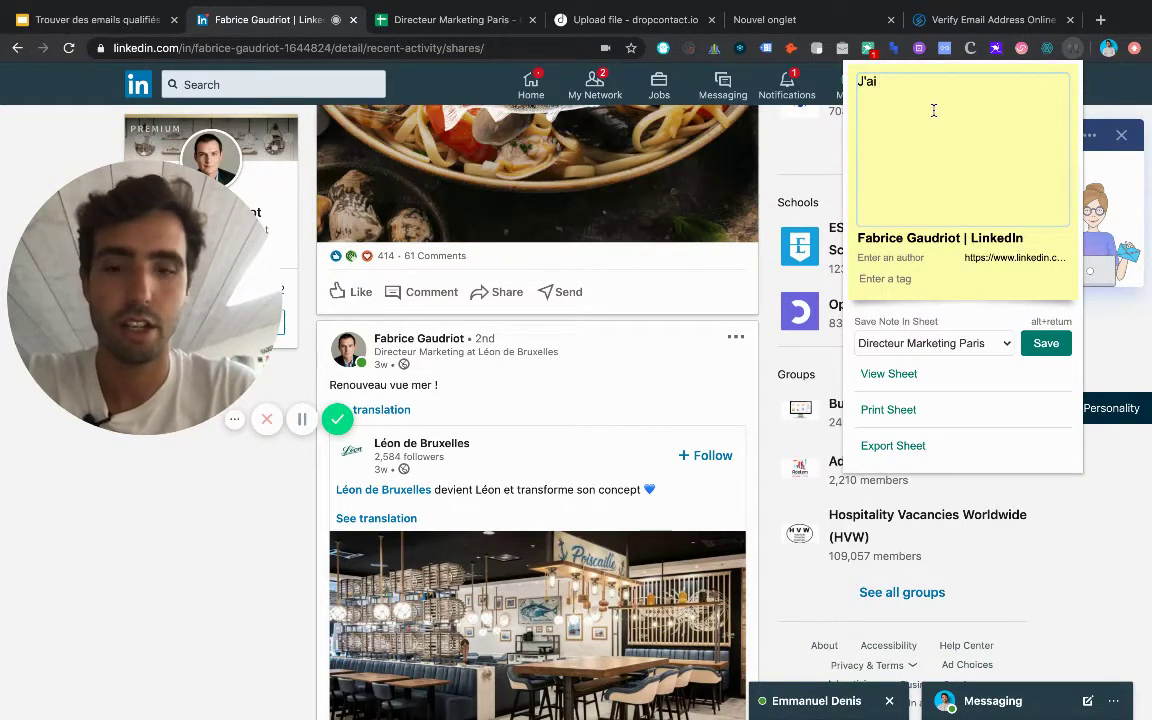
pyautogui.write(' découv')
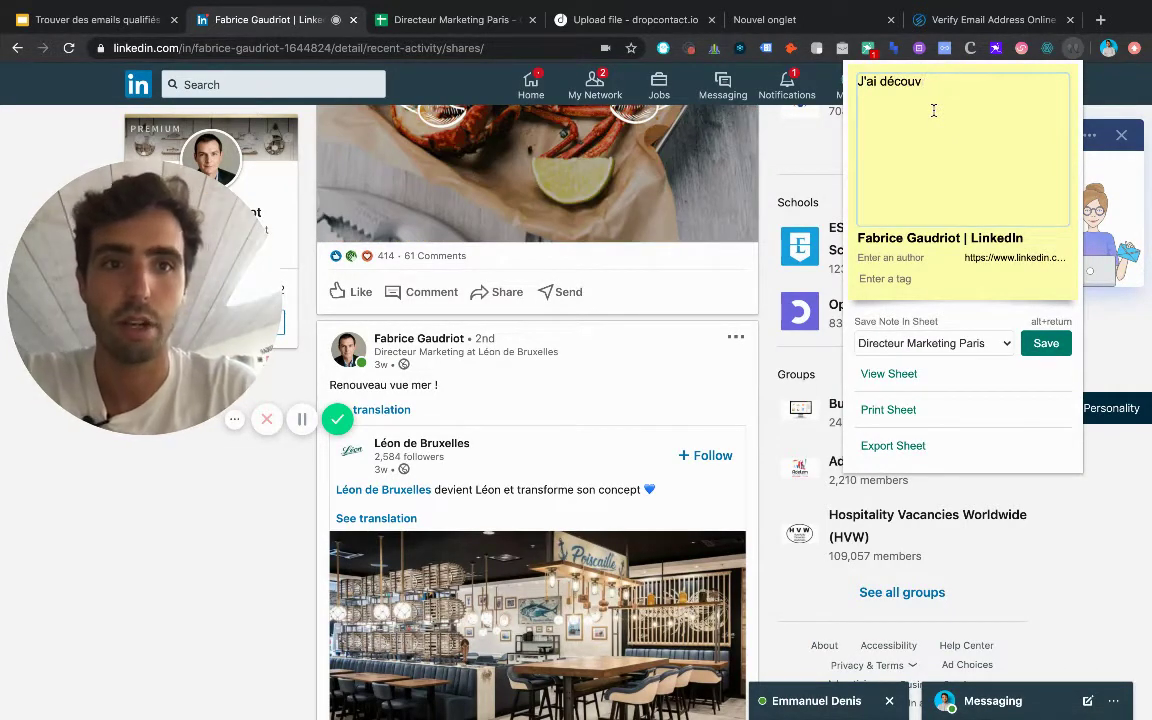
pyautogui.write('rert la t')
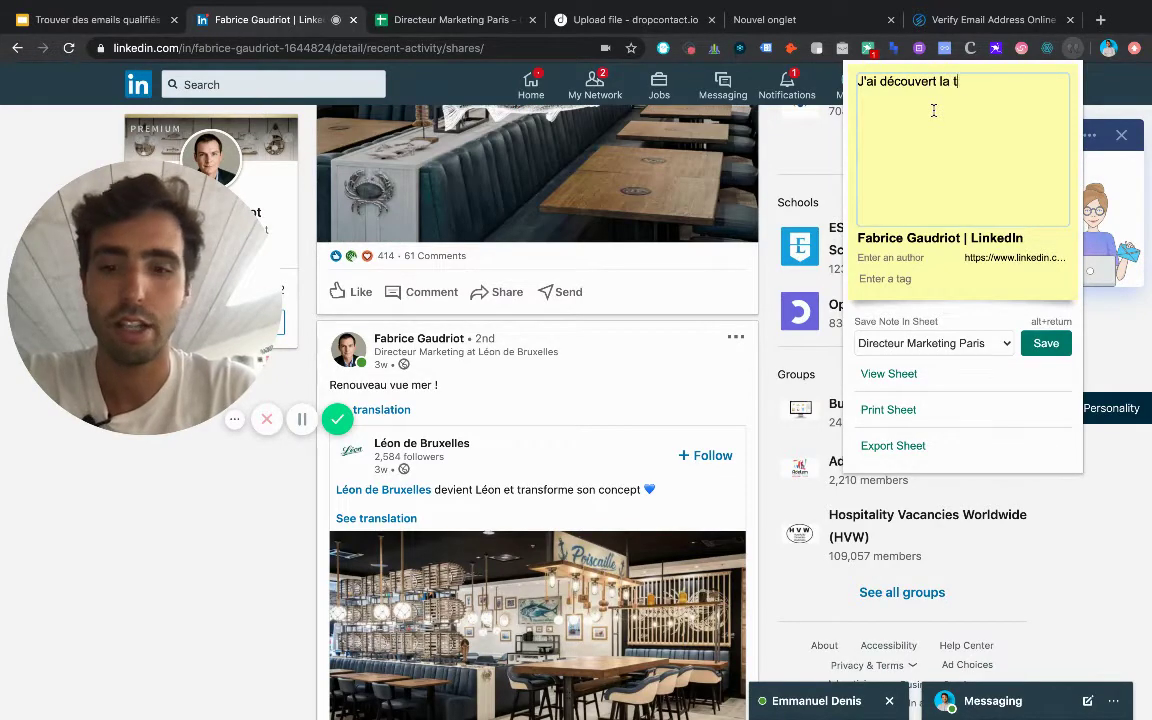
pyautogui.write('ranfor')
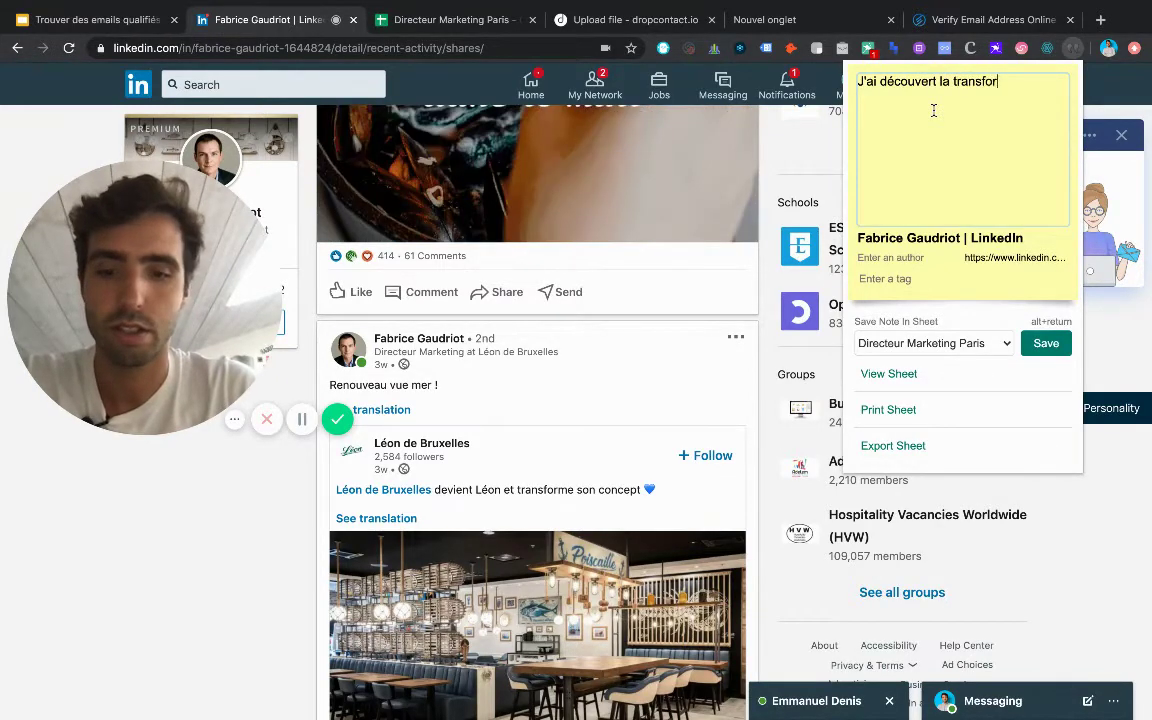
pyautogui.write('mation de')
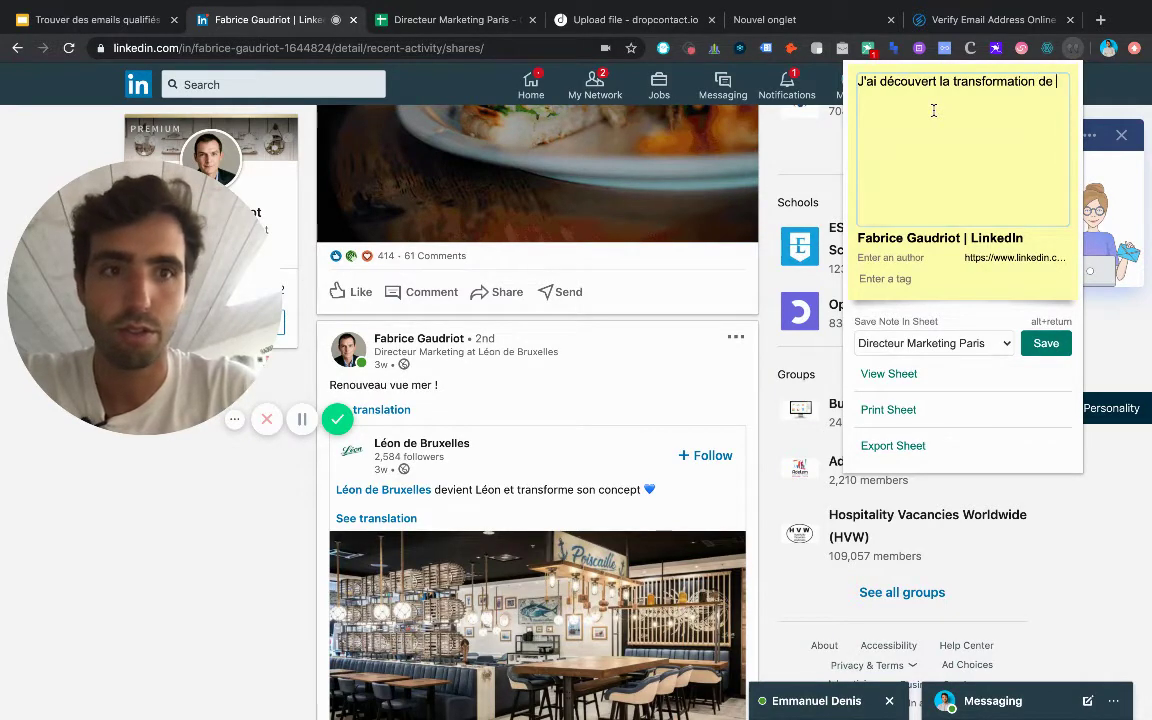
pyautogui.write(' ovt')
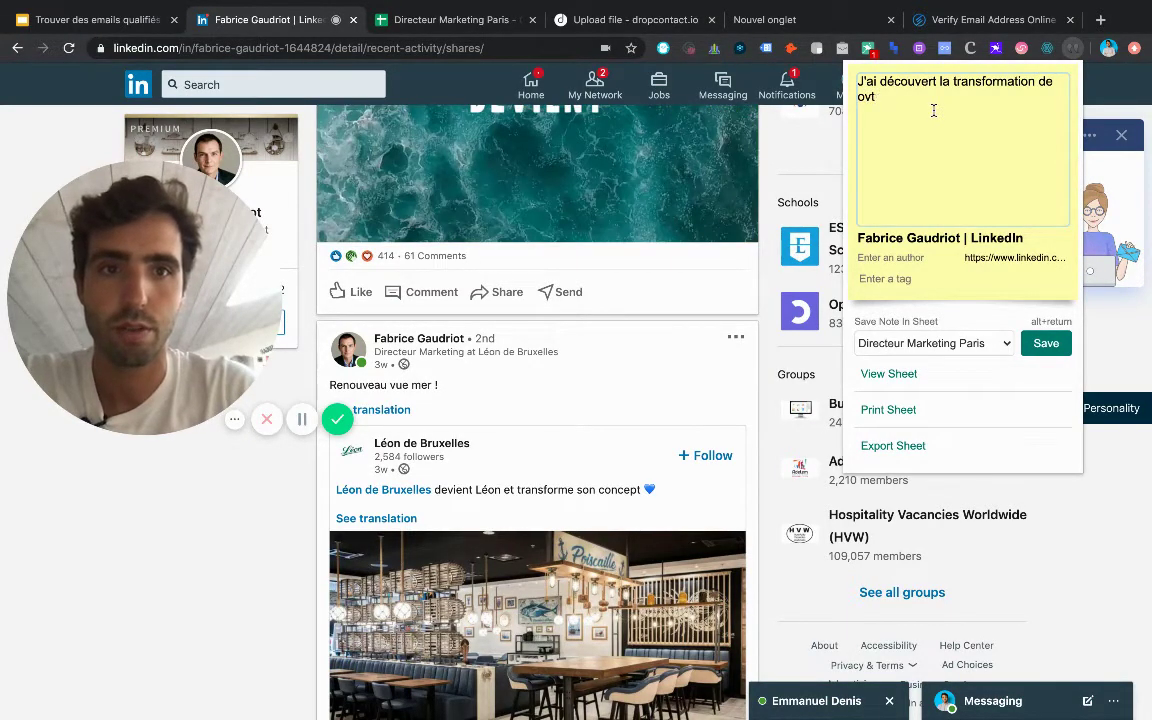
pyautogui.write('re conce')
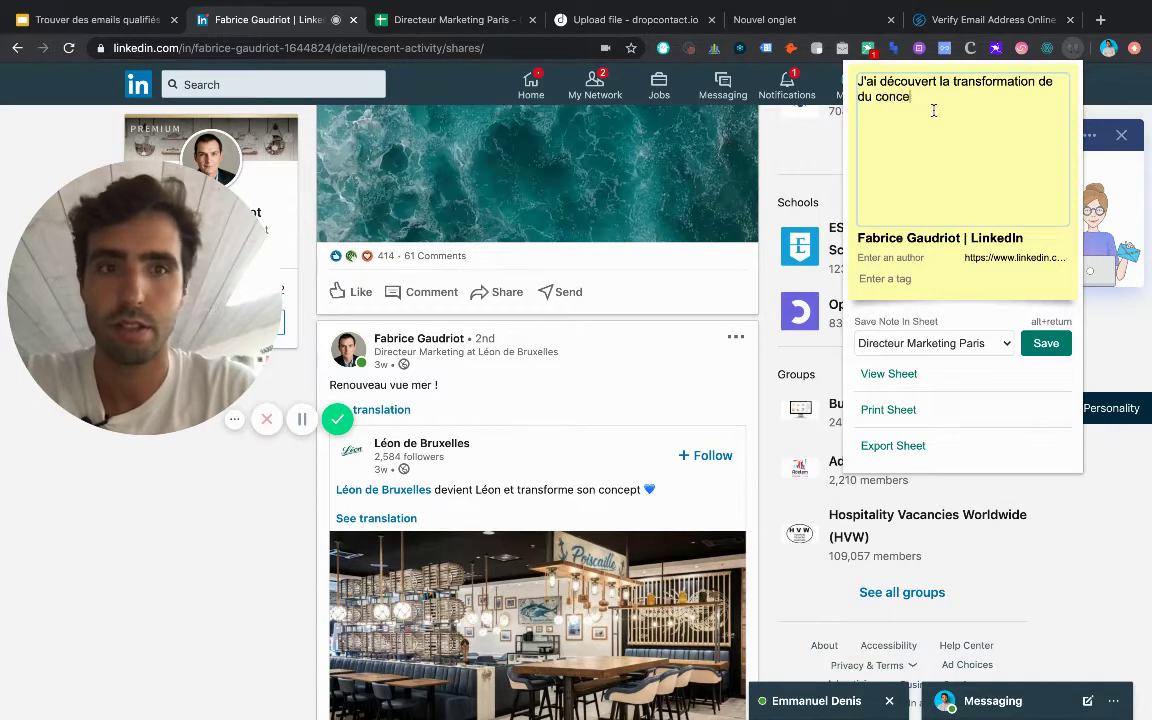
pyautogui.write('pt de Léon de ')
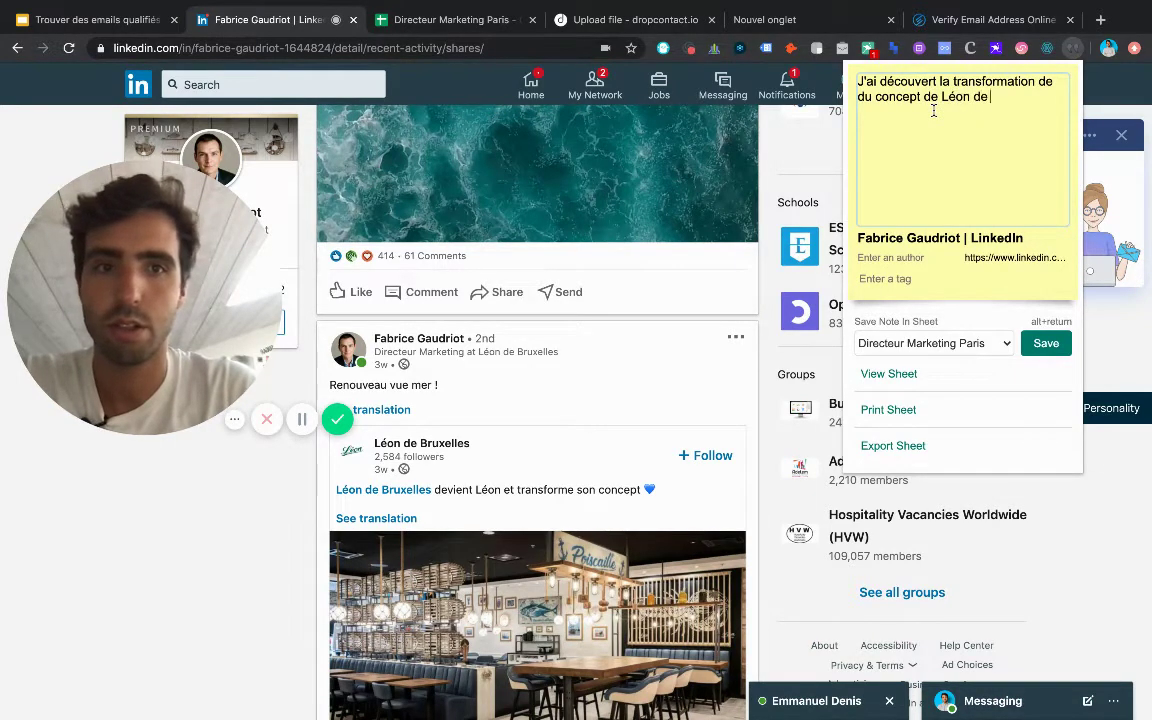
pyautogui.write('Br')
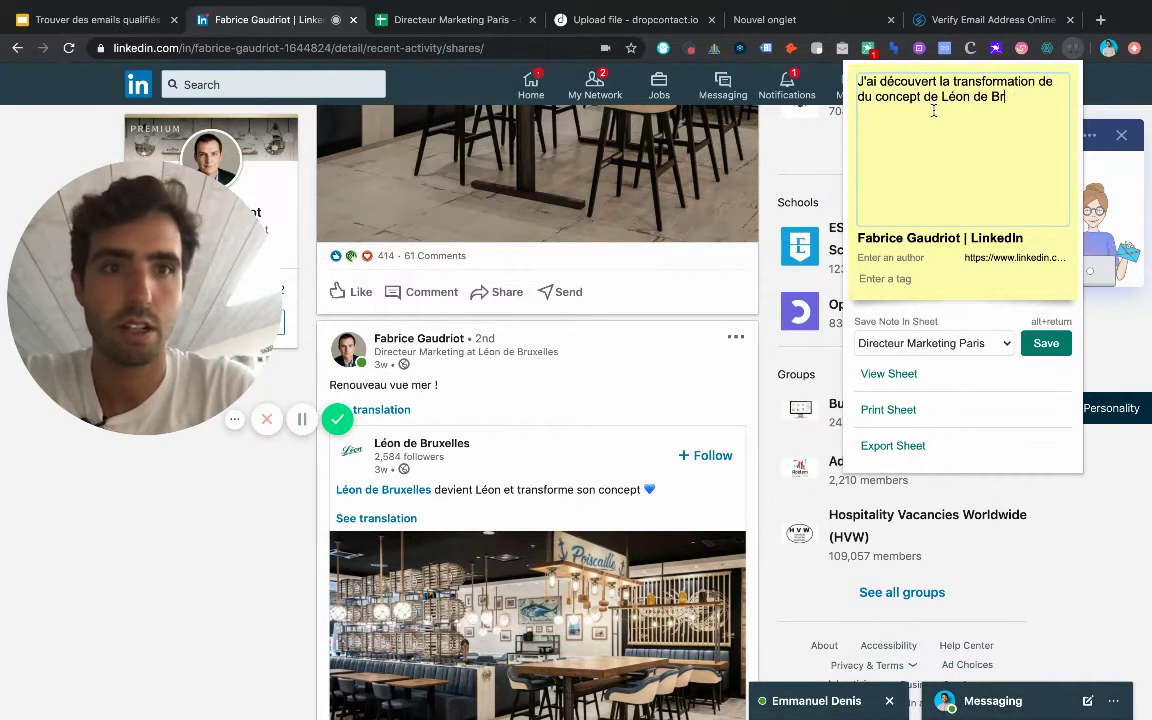
pyautogui.write('uxelles via vot')
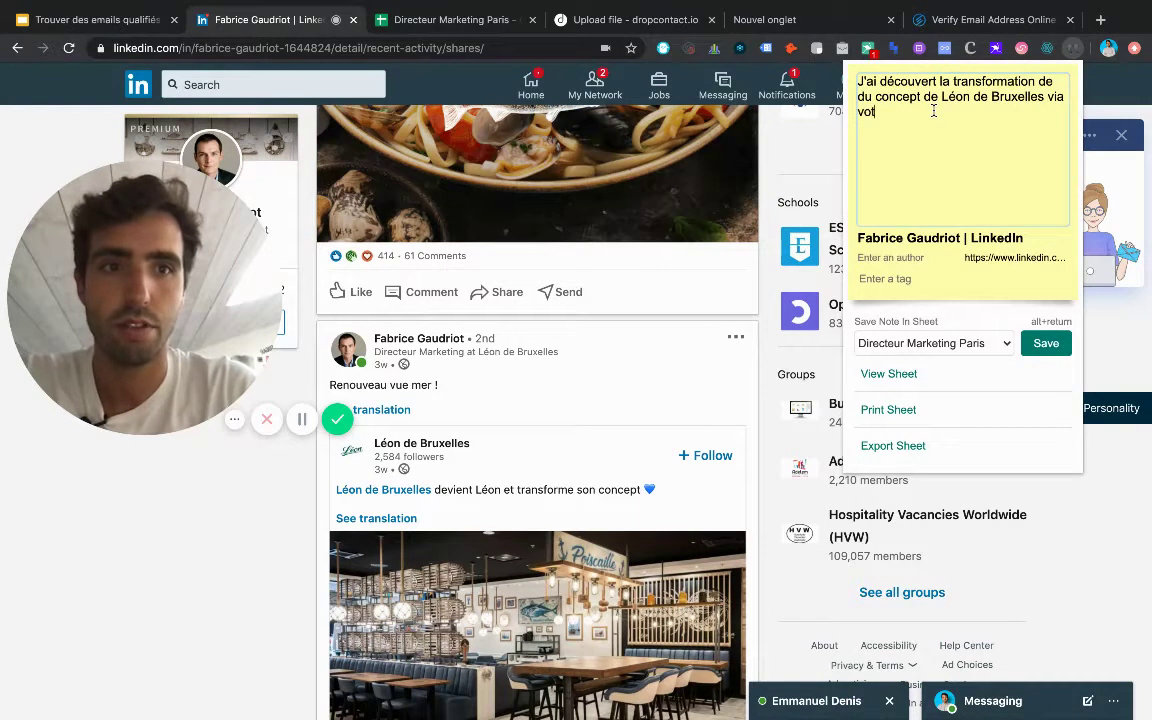
pyautogui.write('re post Linked')
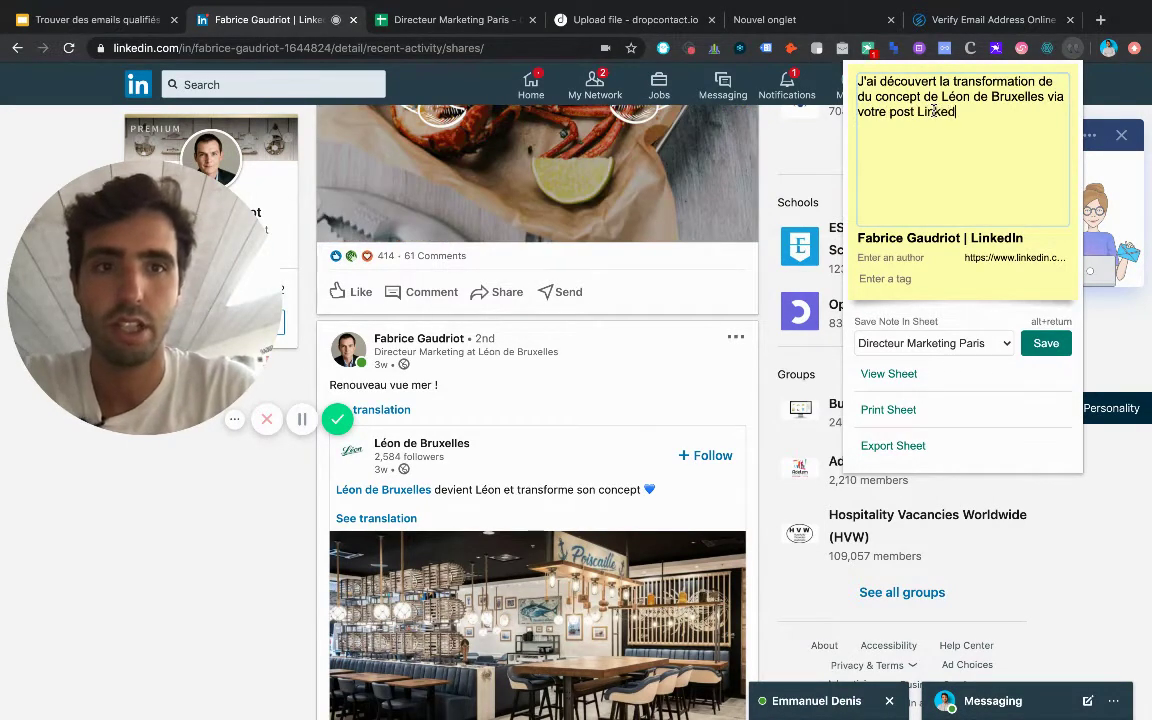
pyautogui.write('in, ')
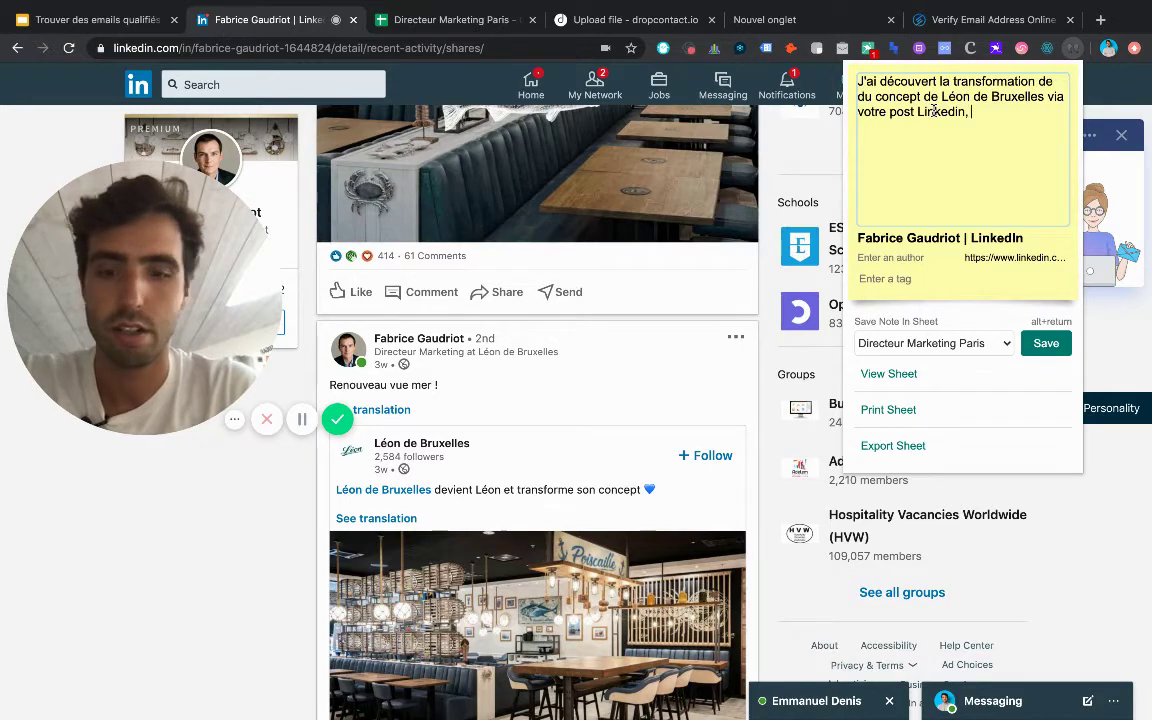
# - Finish the note with "félicitations c'est super !" and save it in the Directeur Marketing Paris sheet
pyautogui.write('fl')
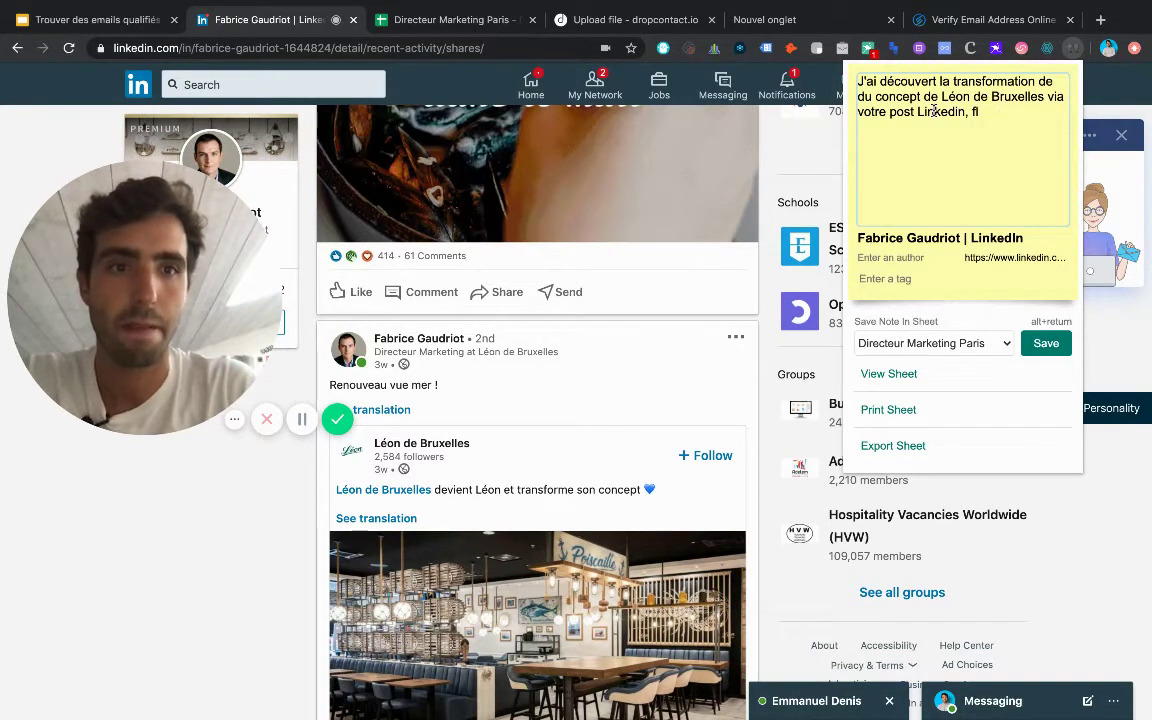
pyautogui.press('BackSpace')
pyautogui.write("élicitations c'es")
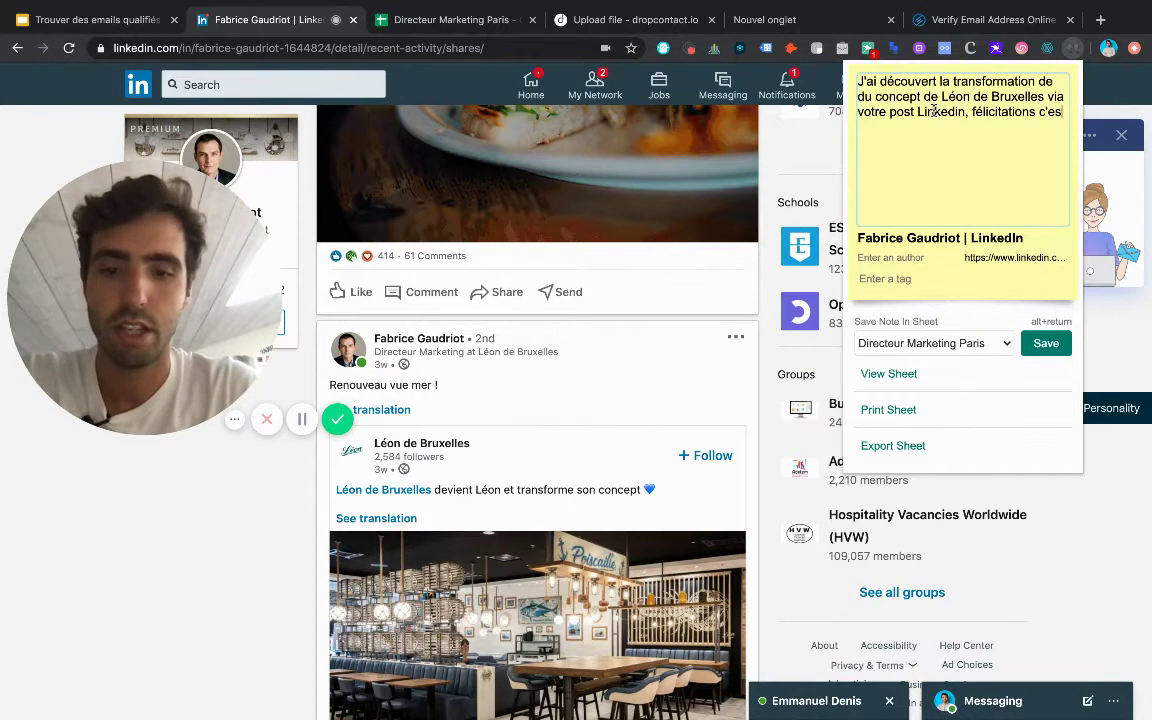
pyautogui.write(' !')
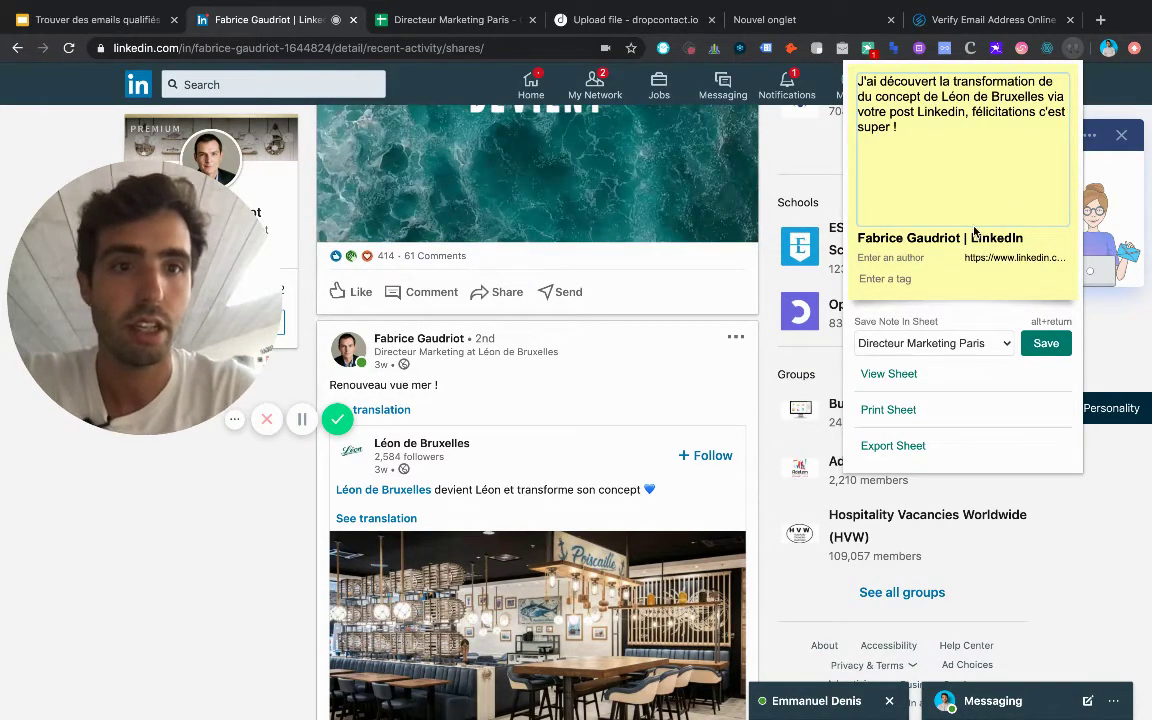
pyautogui.click(1047, 344)
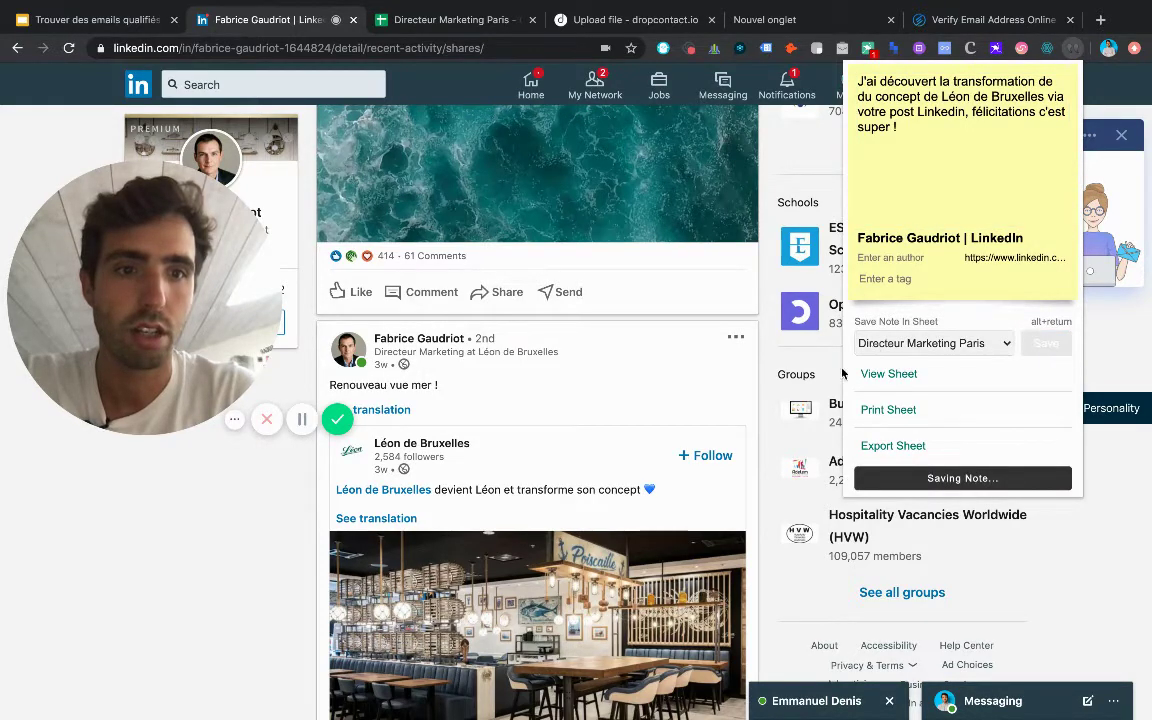
pyautogui.click(776, 366)
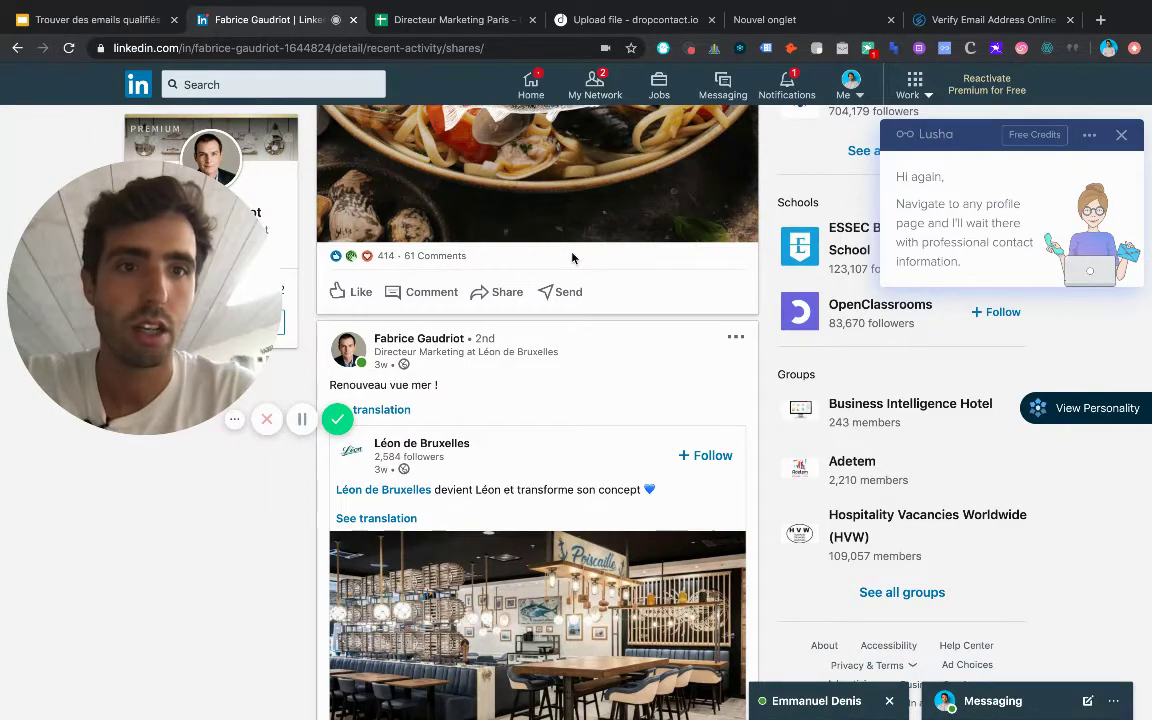
# - Return to the marketing director's main profile, reveal the contact details in Lusha and copy the company e-mail address
pyautogui.scroll(5, 572, 258)
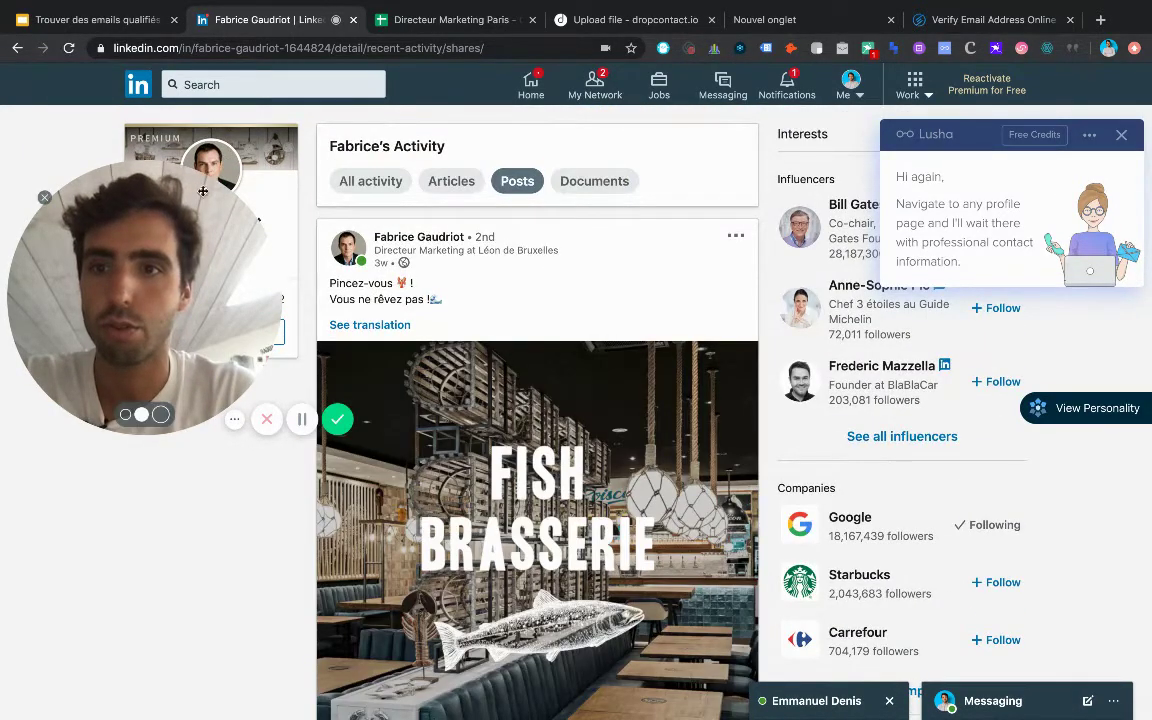
pyautogui.moveTo(203, 191); pyautogui.dragTo(191, 354)
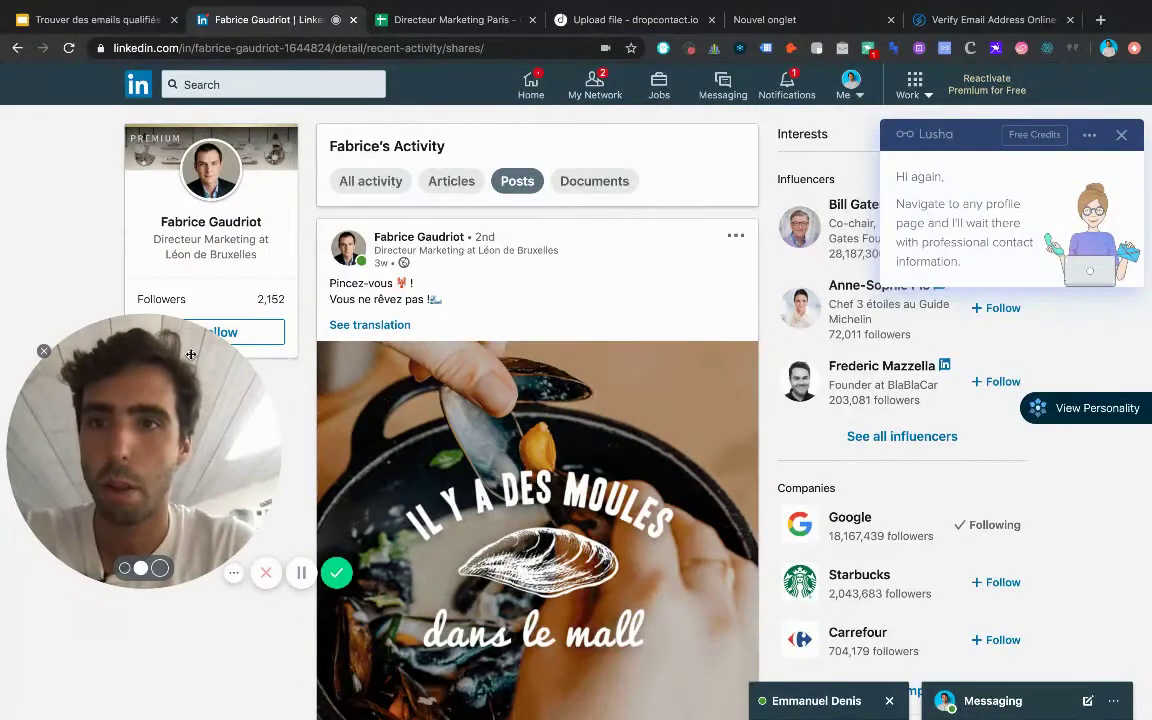
pyautogui.click(237, 182)
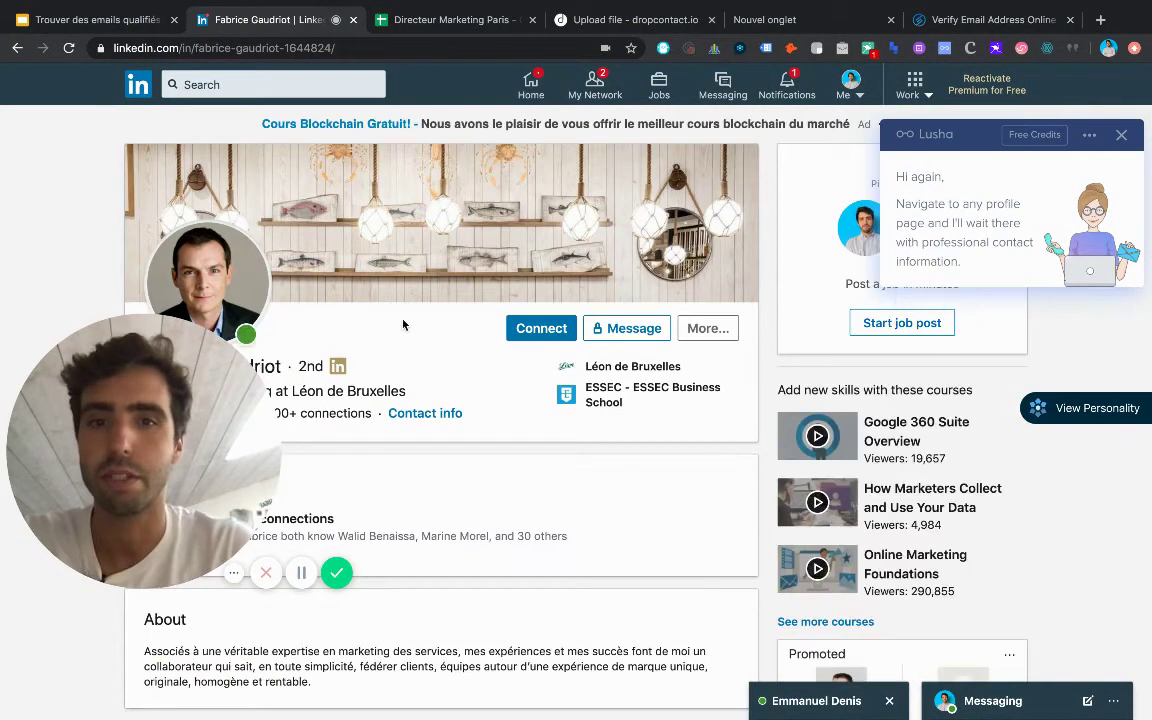
pyautogui.scroll(-1, 403, 325)
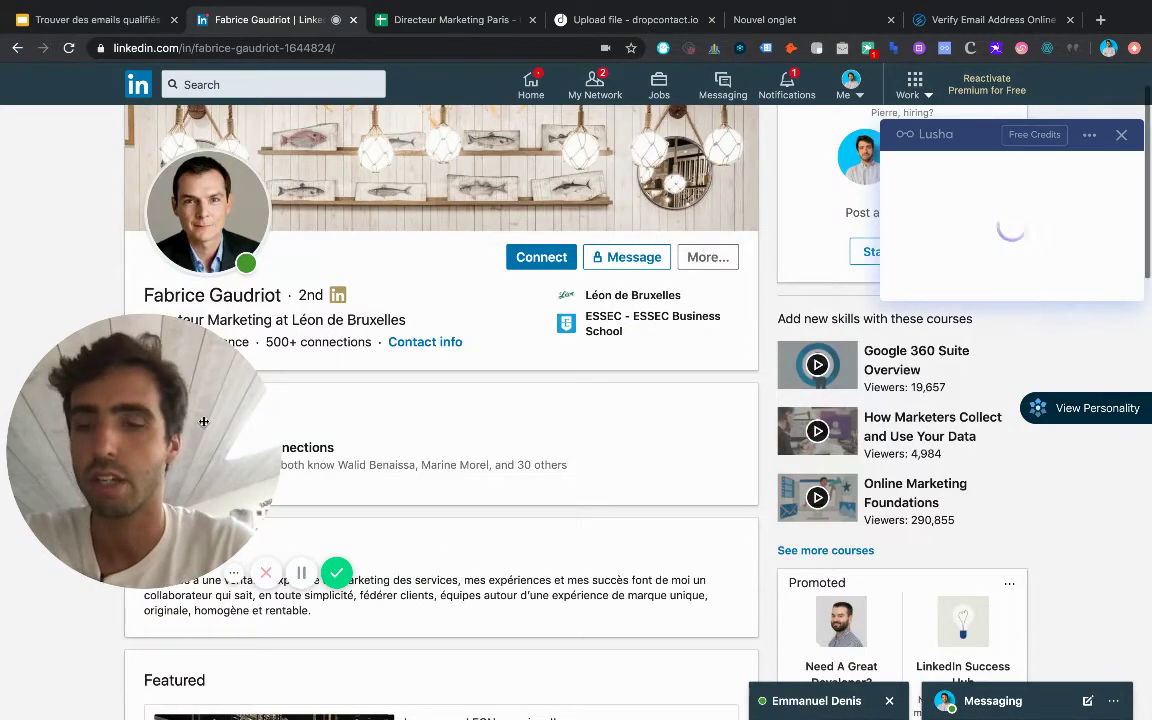
pyautogui.moveTo(203, 421); pyautogui.dragTo(200, 300)
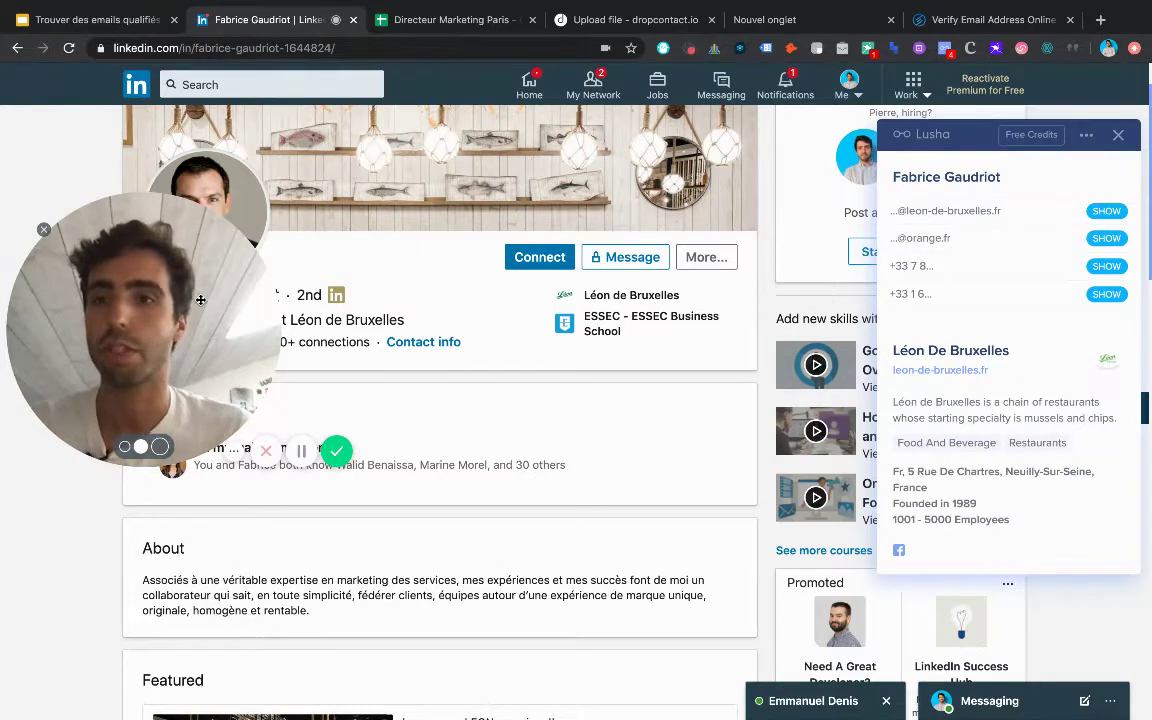
pyautogui.click(1108, 212)
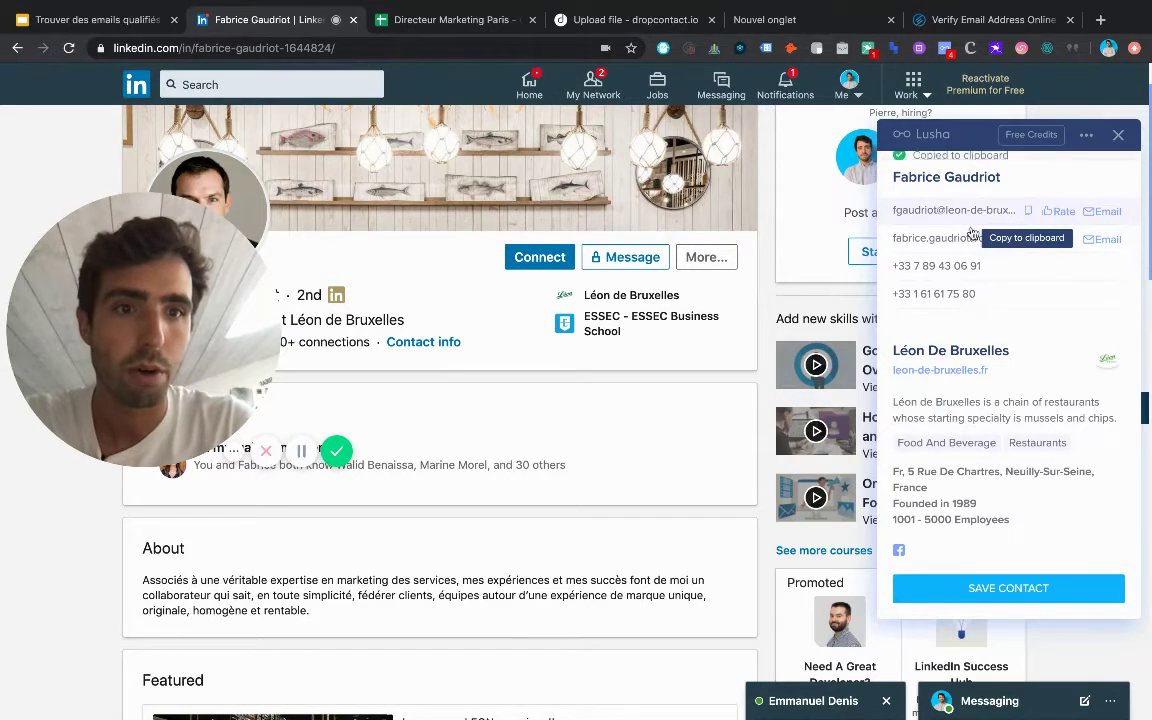
pyautogui.click(1028, 212)
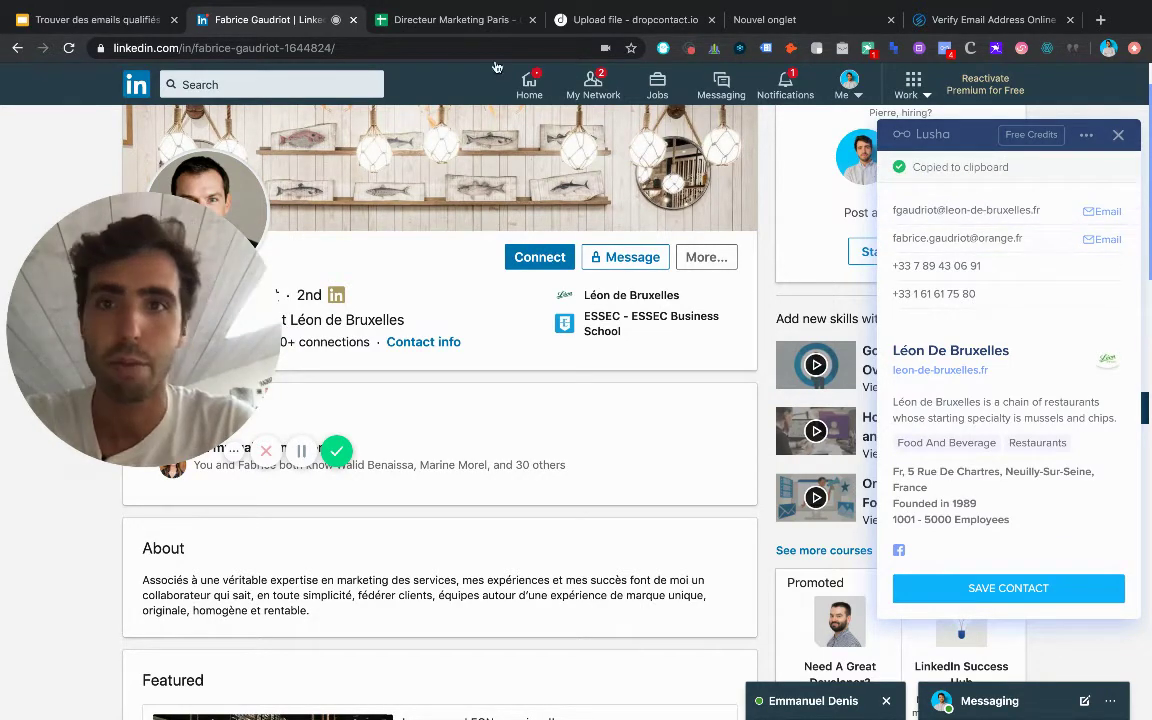
# - Add an "Email" header in J1 of the Directeur Marketing Paris spreadsheet and paste the copied e-mail address into J3
pyautogui.click(440, 19)
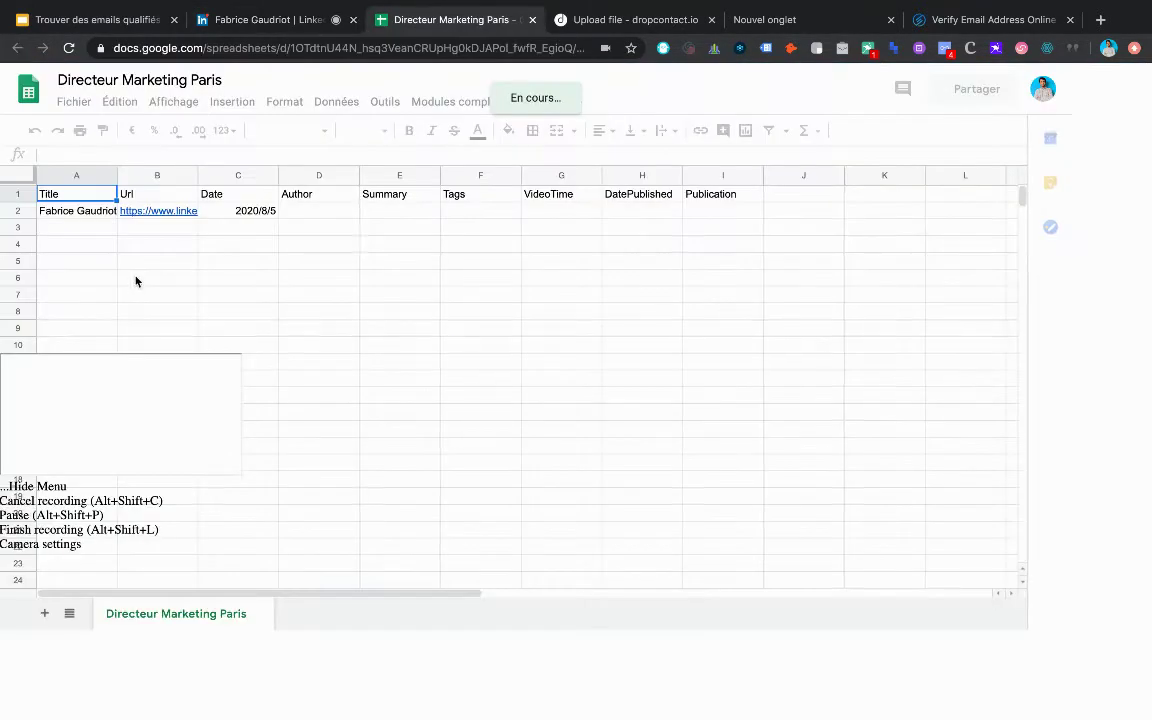
pyautogui.click(405, 229)
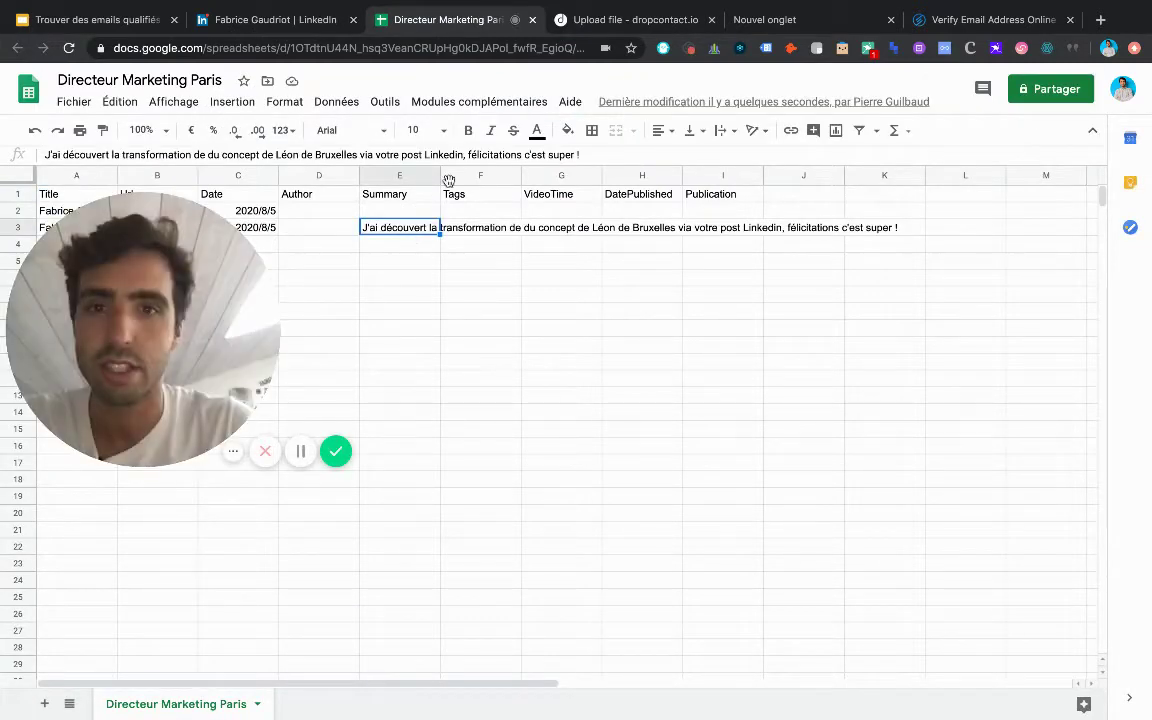
pyautogui.click(799, 190)
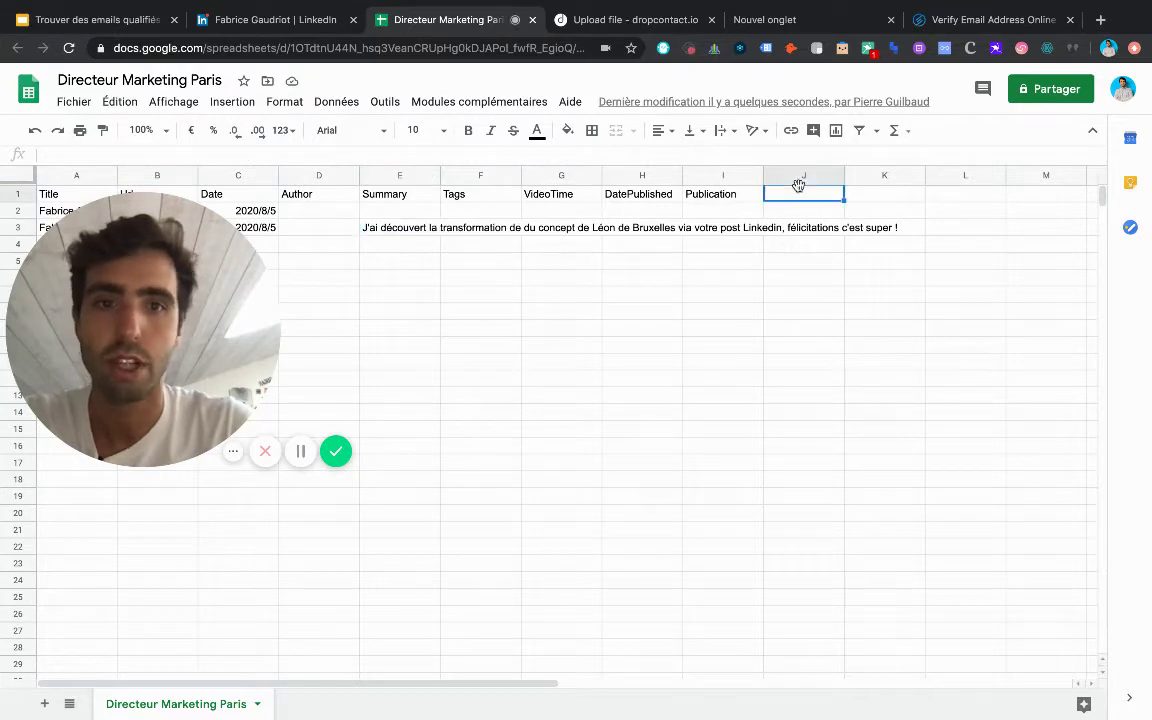
pyautogui.write('Email')
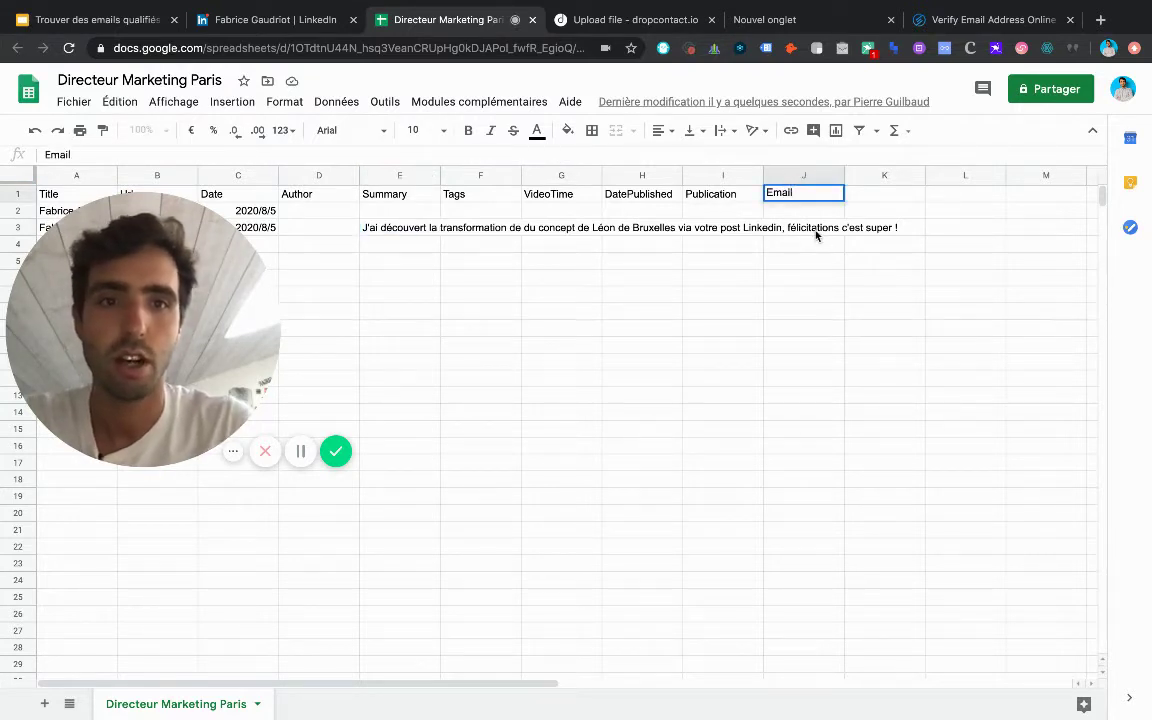
pyautogui.click(815, 232)
pyautogui.hotkey('ctrl', 'v')
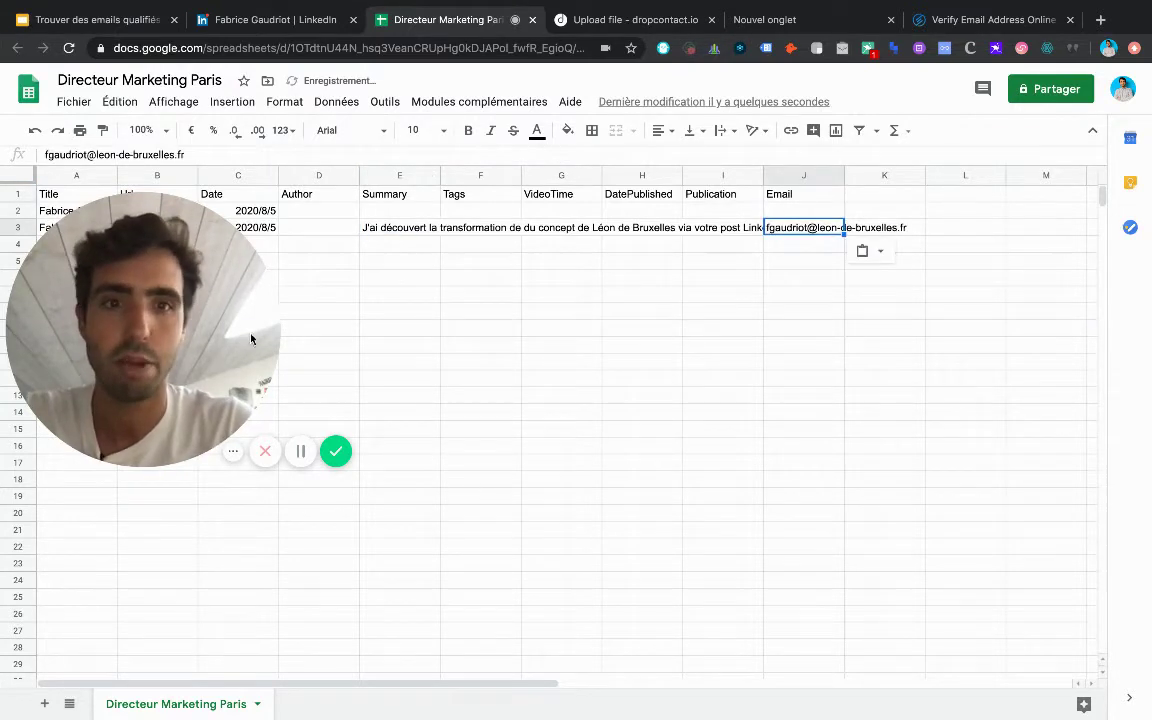
pyautogui.moveTo(178, 313); pyautogui.dragTo(284, 420)
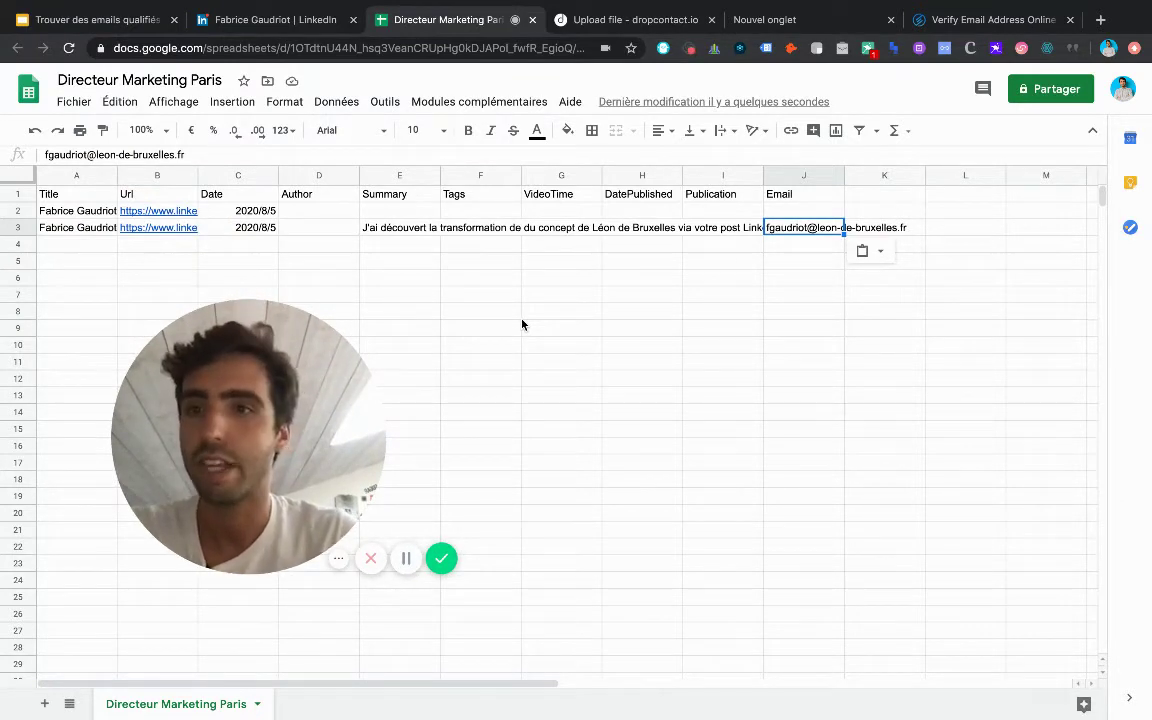
pyautogui.click(73, 229)
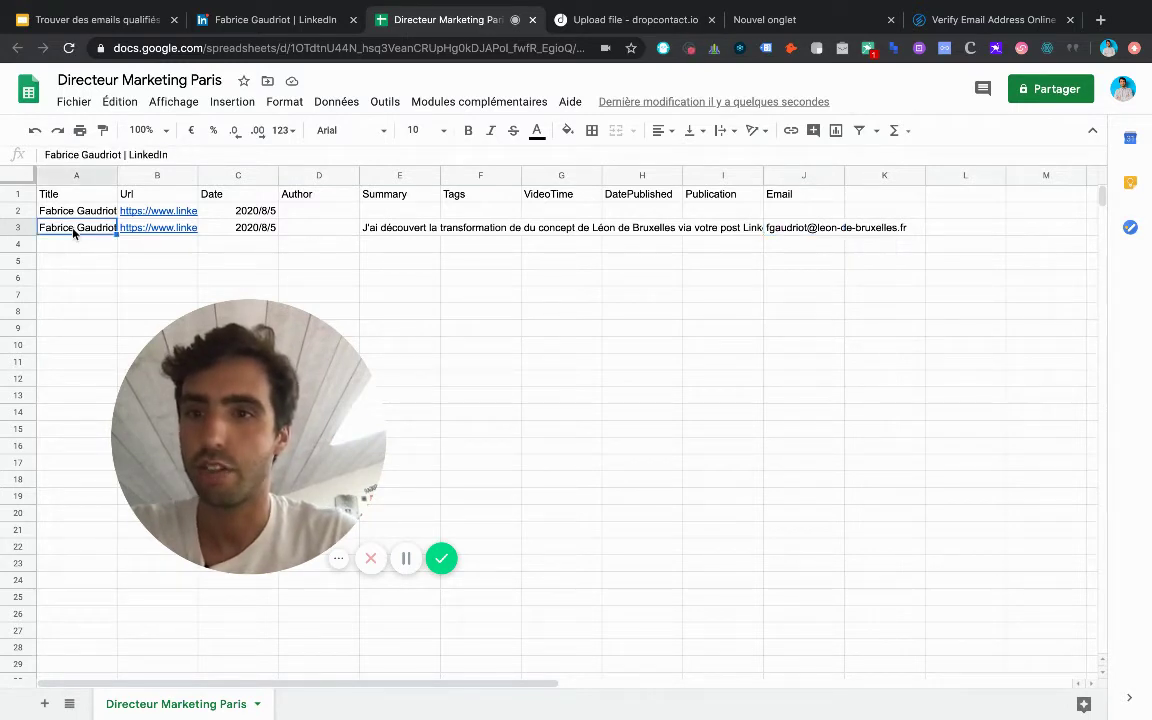
pyautogui.moveTo(147, 234)
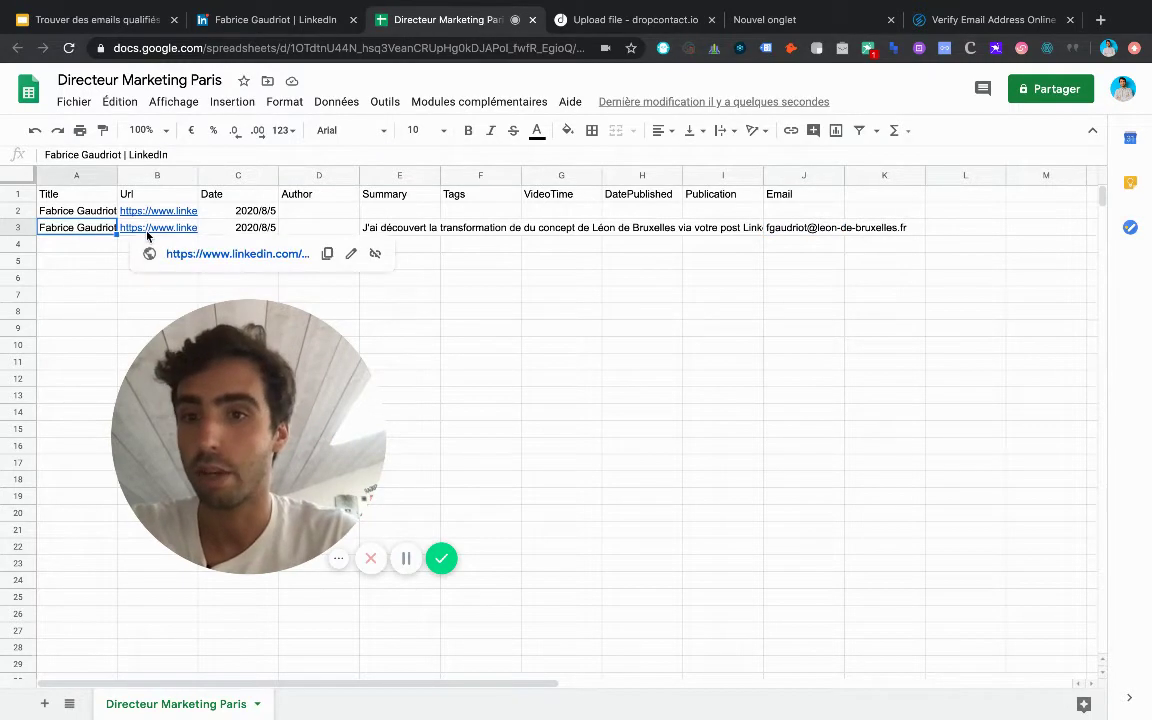
pyautogui.click(91, 292)
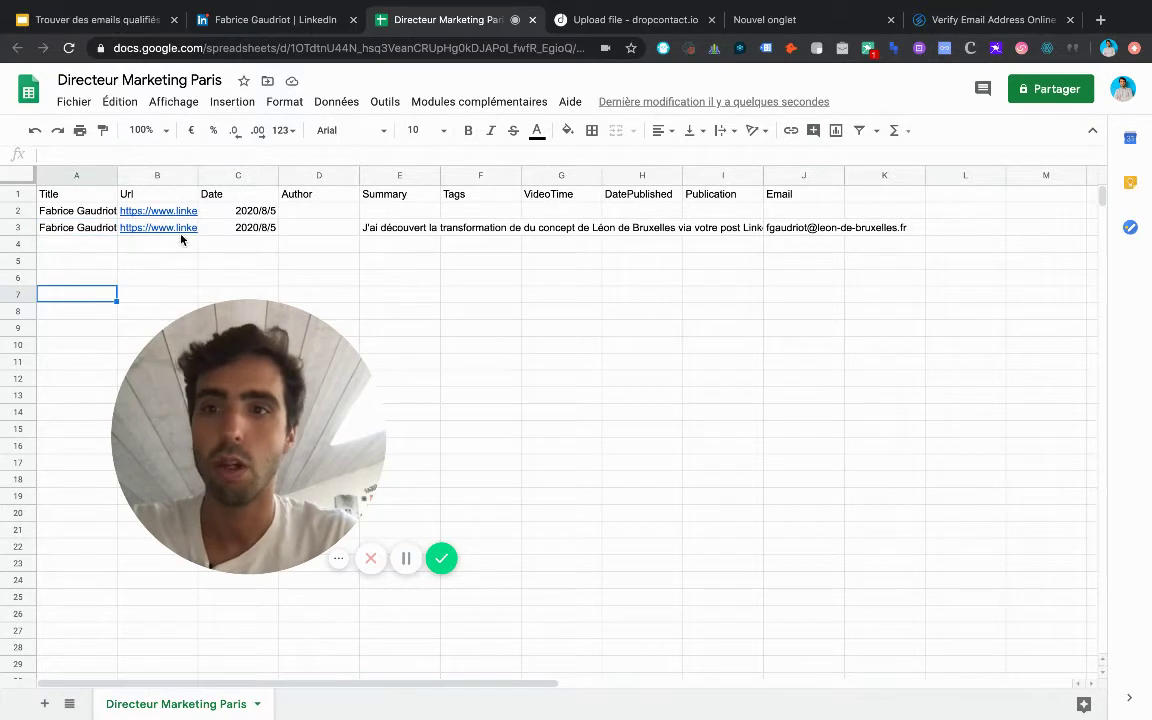
pyautogui.click(473, 266)
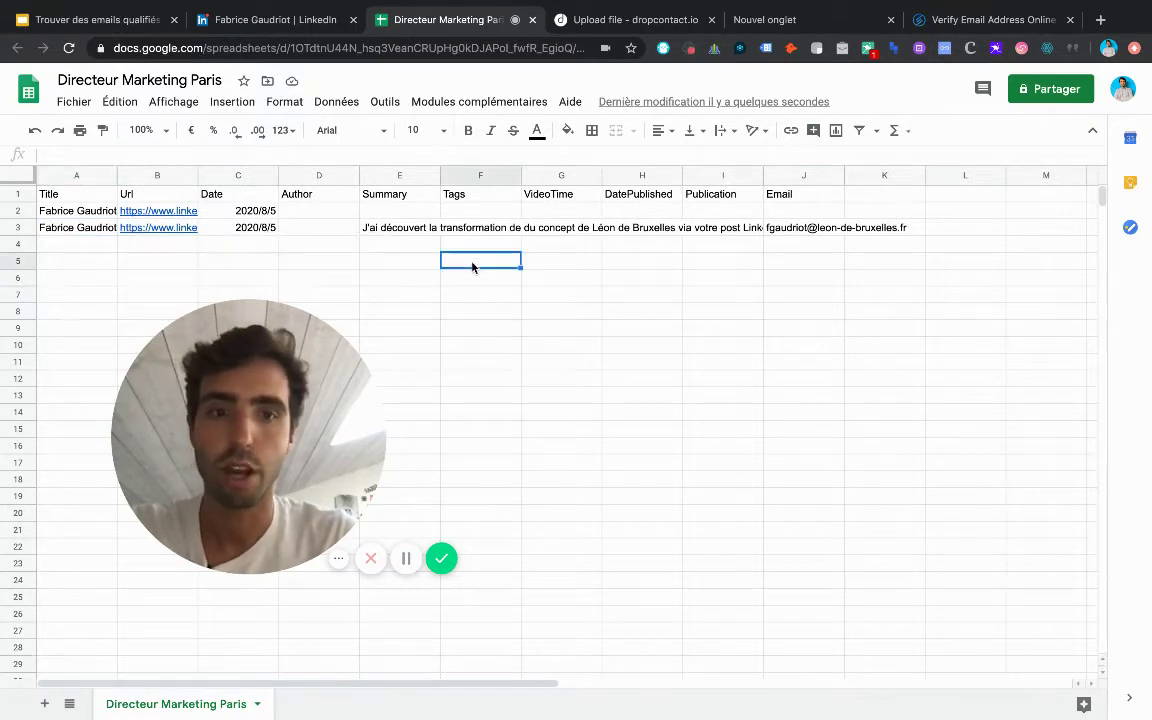
pyautogui.click(900, 230)
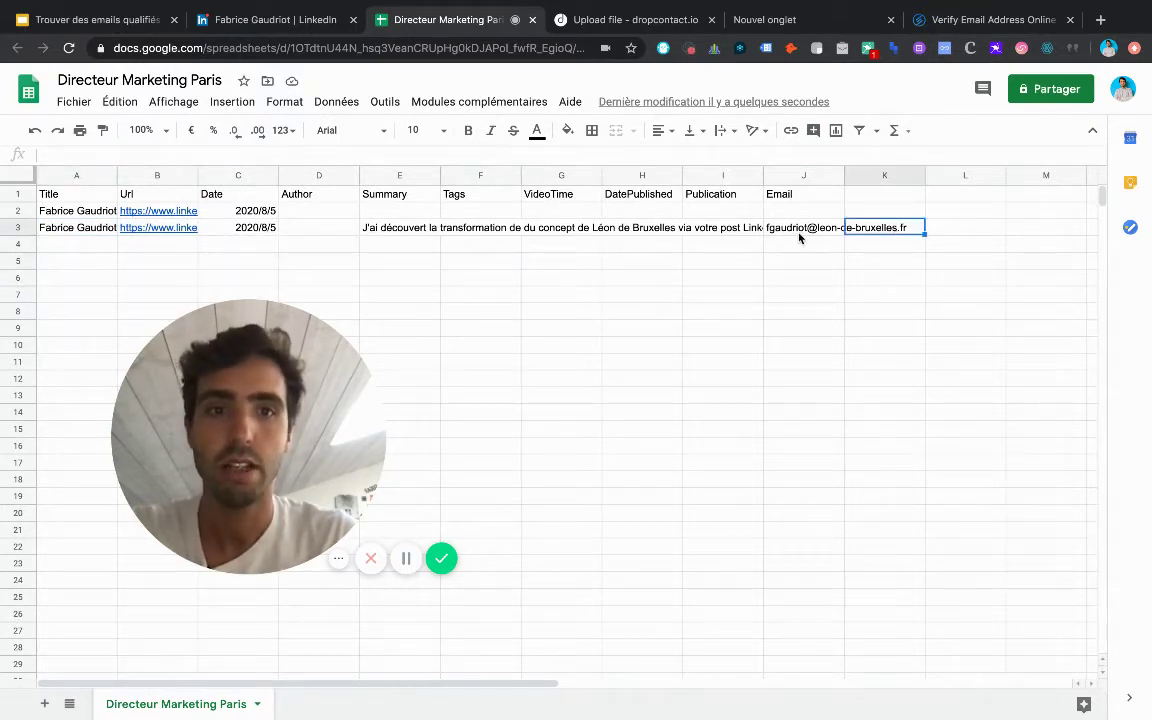
pyautogui.click(776, 272)
pyautogui.click(390, 230)
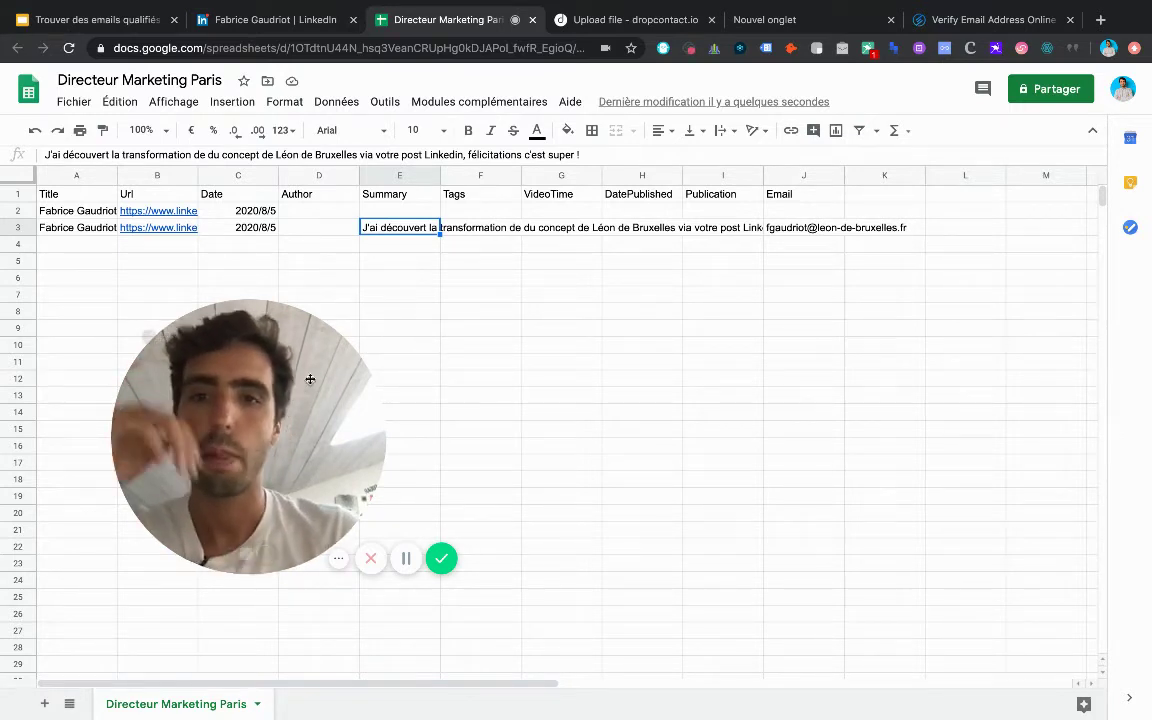
pyautogui.moveTo(310, 379); pyautogui.dragTo(254, 428)
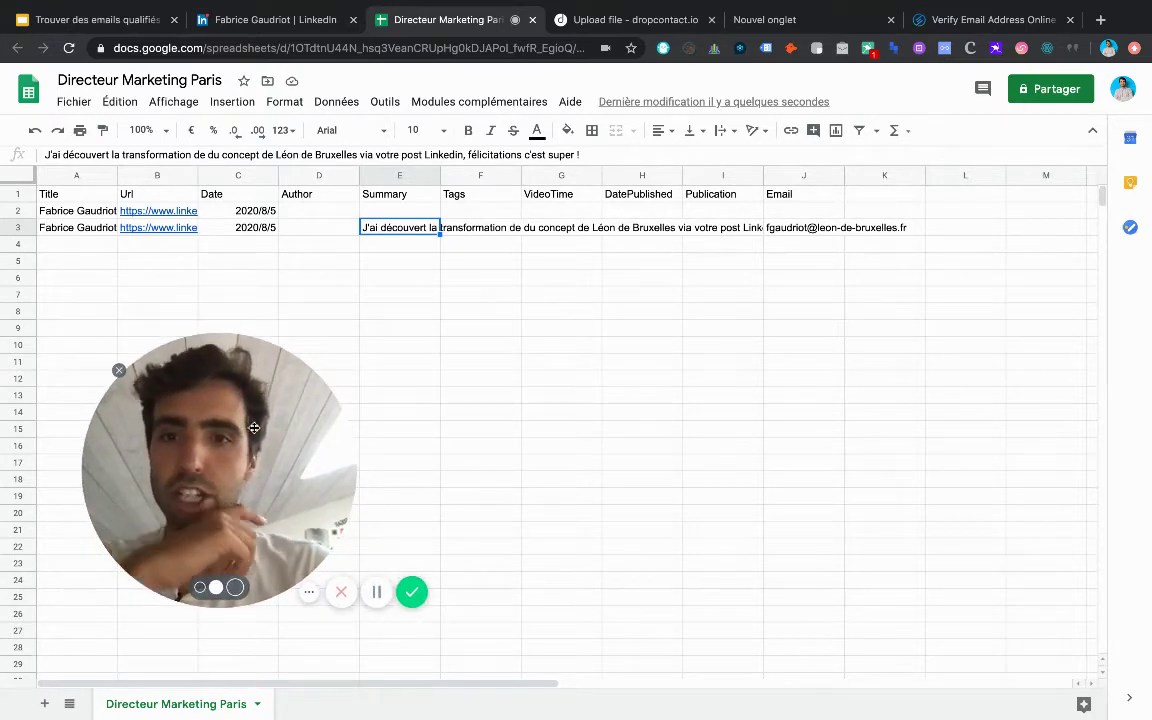
# - Search Google for "yoga nantes" in the empty browser tab
pyautogui.click(770, 19)
pyautogui.click(427, 341)
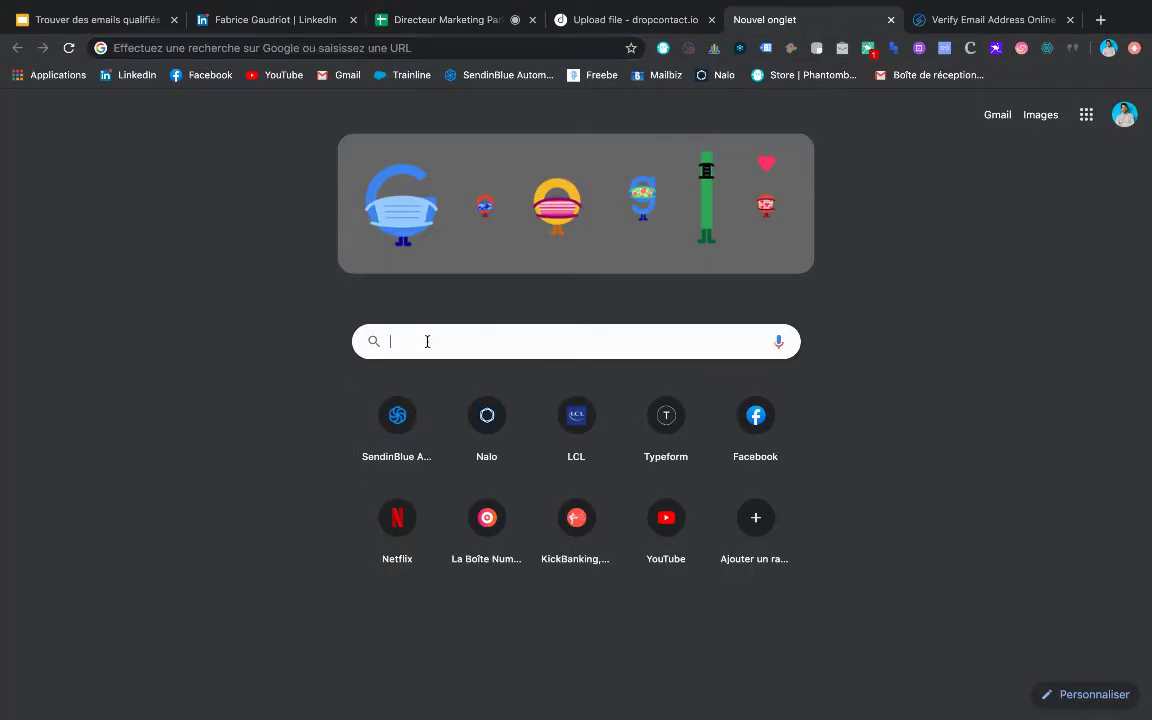
pyautogui.write('toga na')
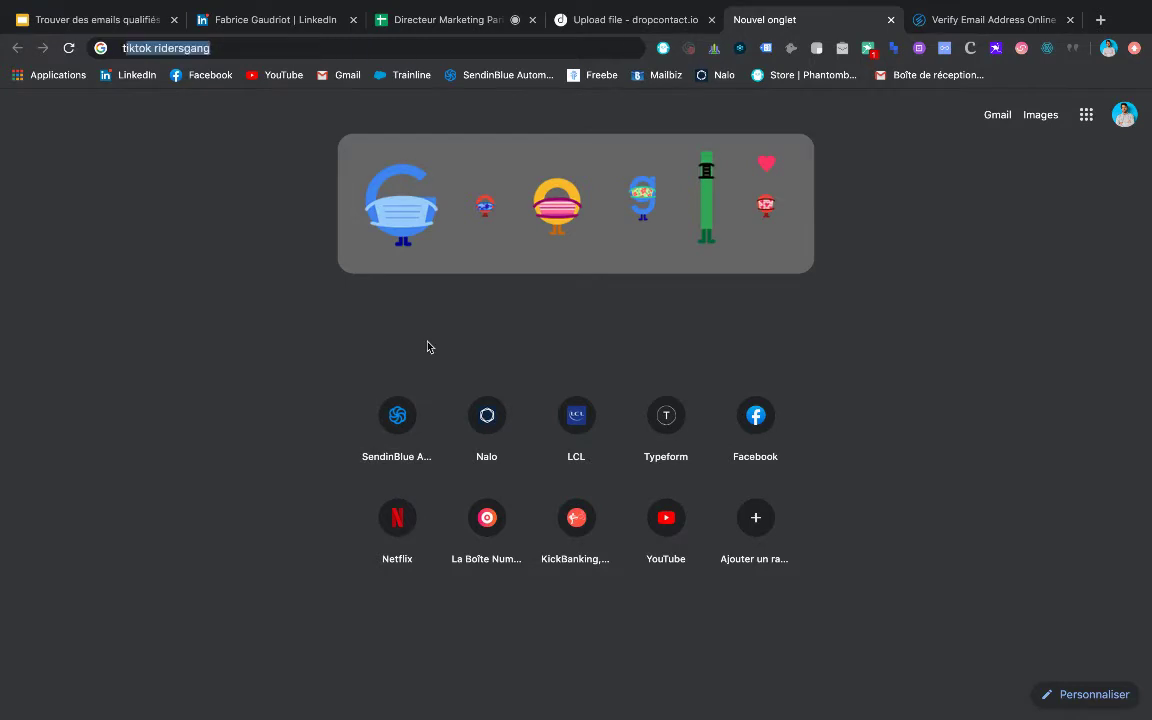
pyautogui.press('BackSpace')
pyautogui.press('BackSpace')
pyautogui.press('BackSpace')
pyautogui.press('BackSpace')
pyautogui.press('BackSpace')
pyautogui.press('BackSpace')
pyautogui.press('BackSpace')
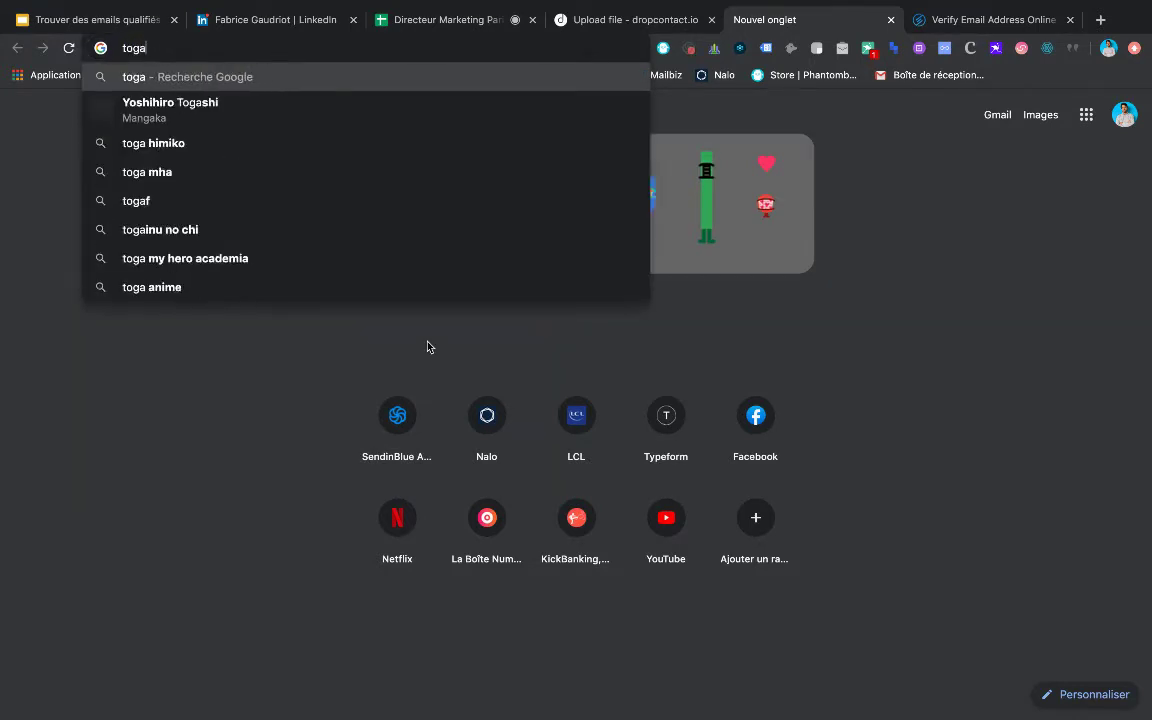
pyautogui.write('yoga nantes')
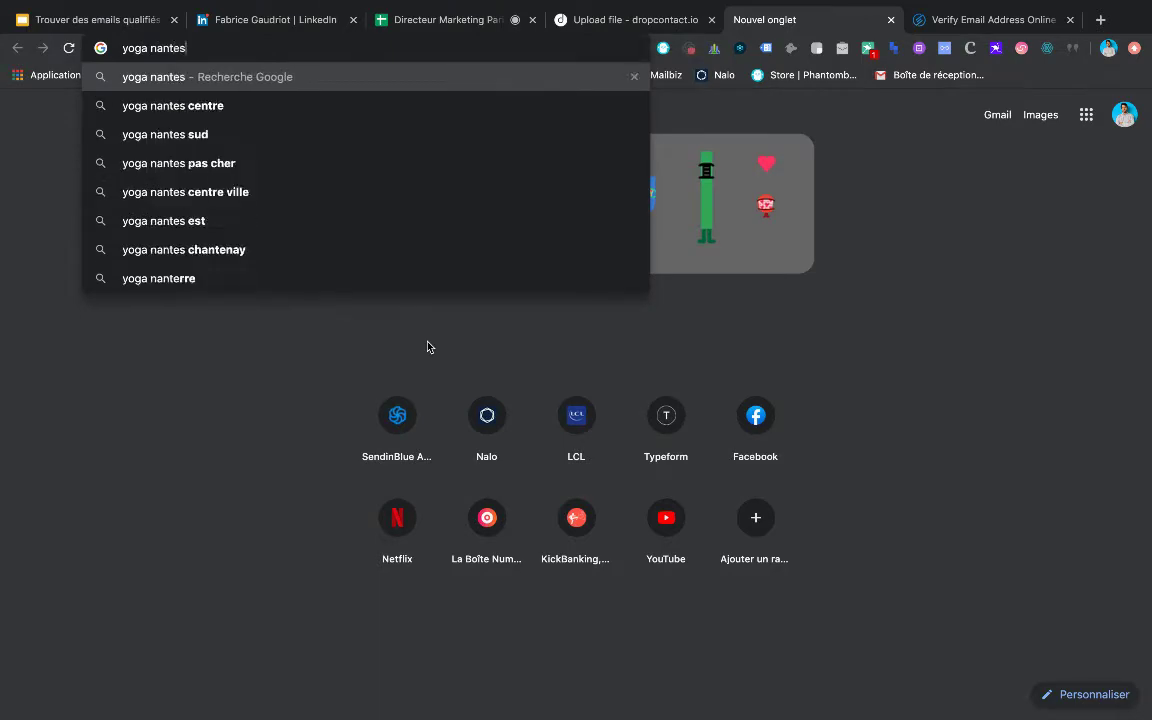
pyautogui.press('Return')
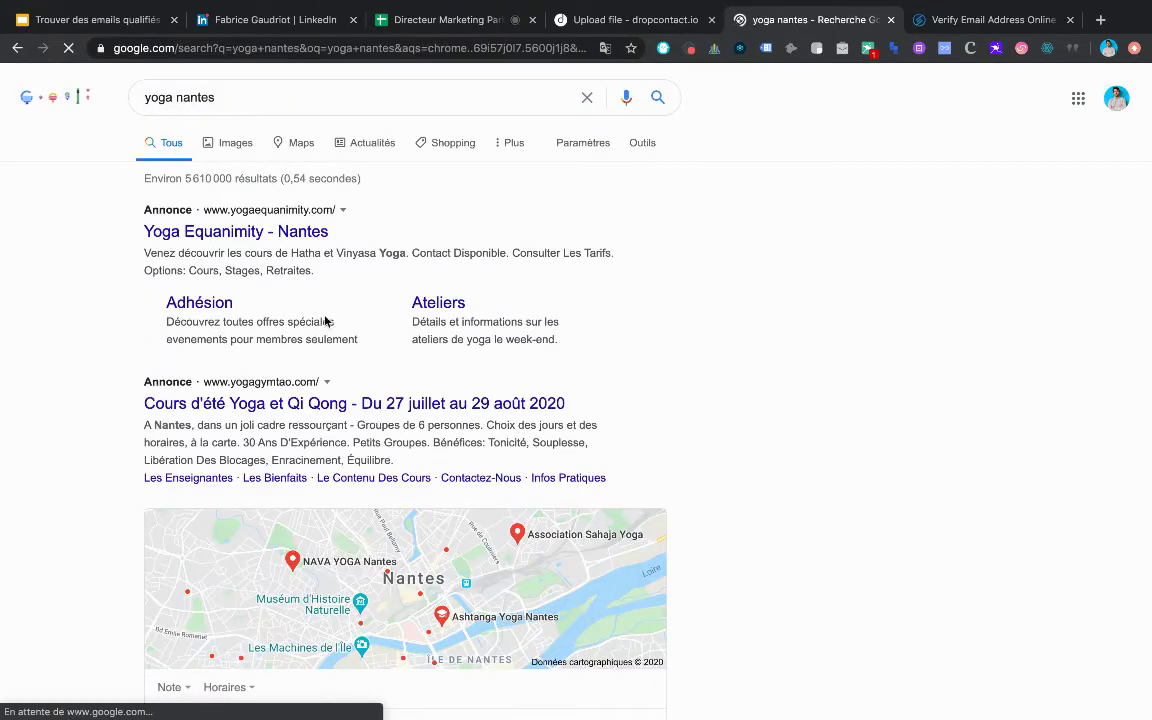
# - Open the NAVA YOGA website from the search results and look through its homepage for upcoming courses and events
pyautogui.scroll(-5, 325, 321)
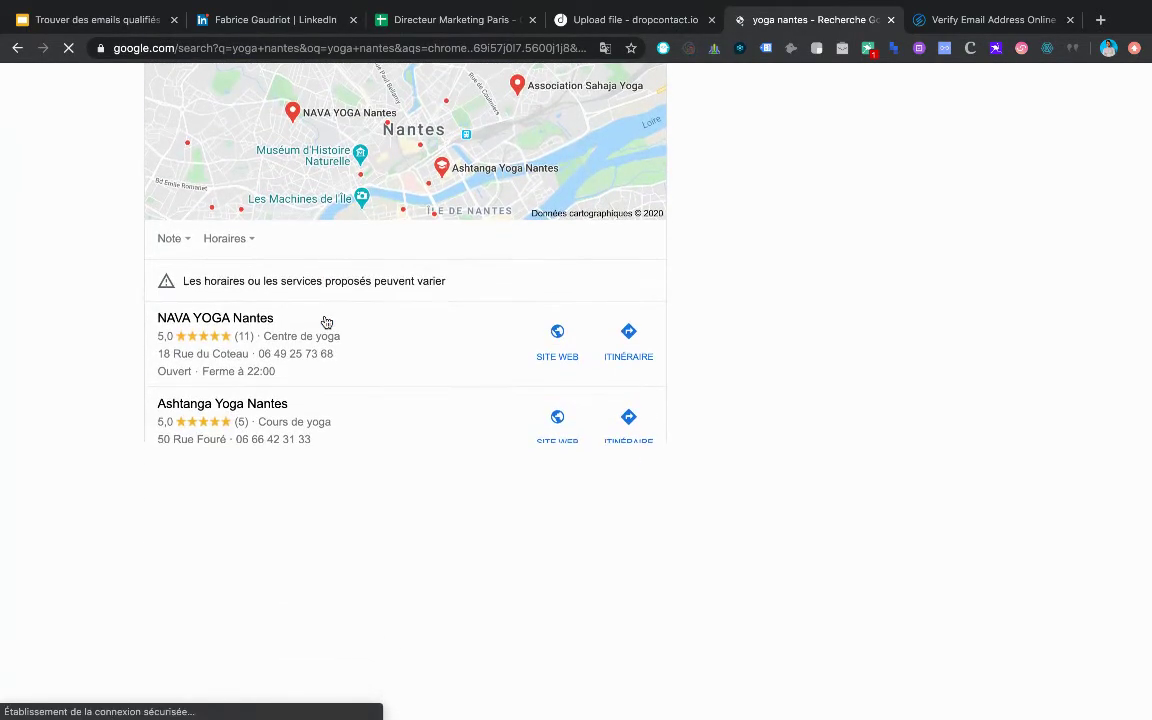
pyautogui.scroll(-5, 325, 321)
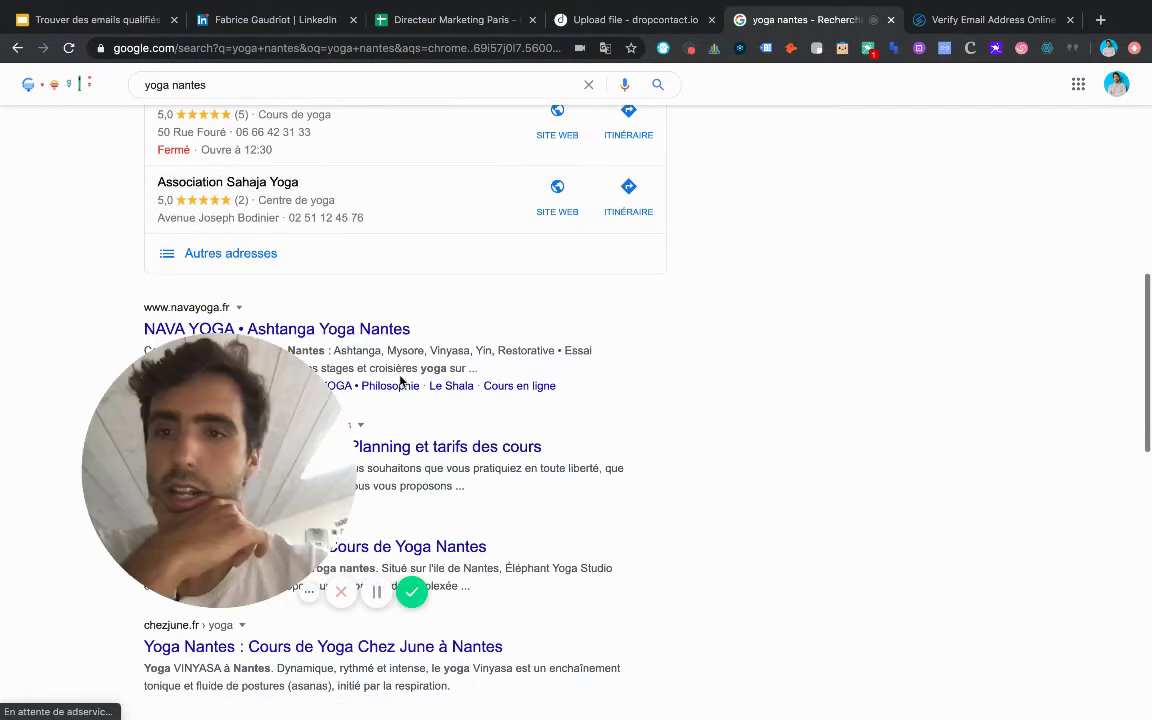
pyautogui.scroll(-1, 400, 380)
pyautogui.click(335, 320)
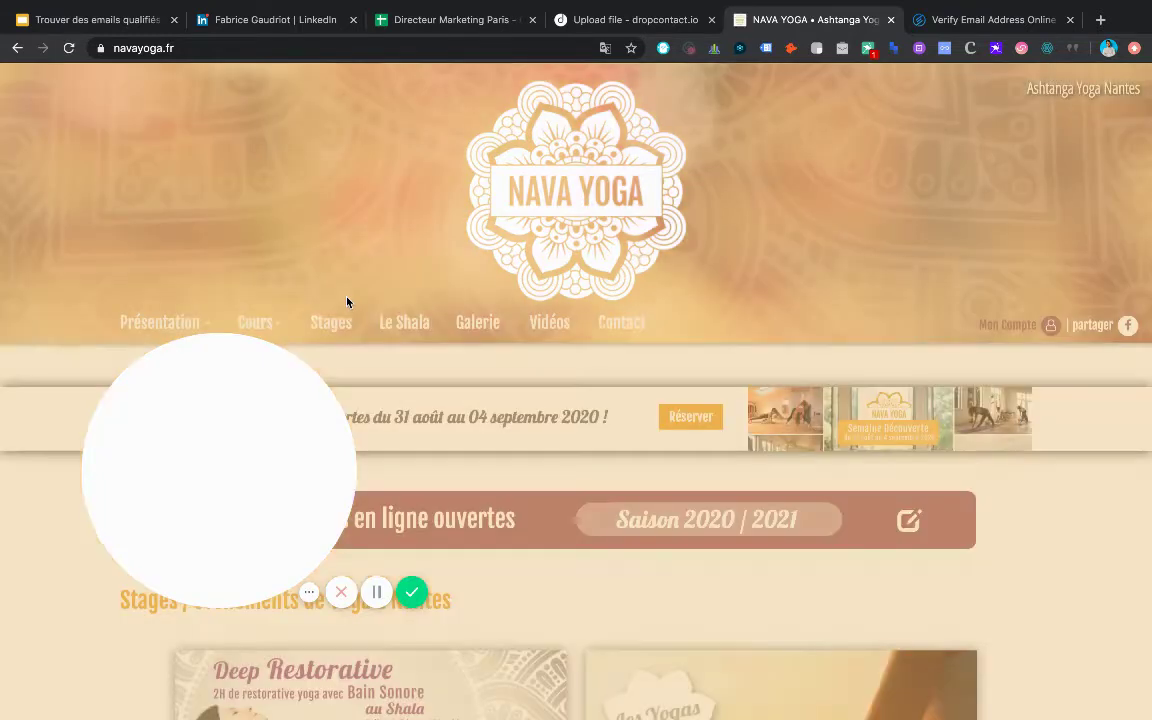
pyautogui.scroll(-1, 494, 222)
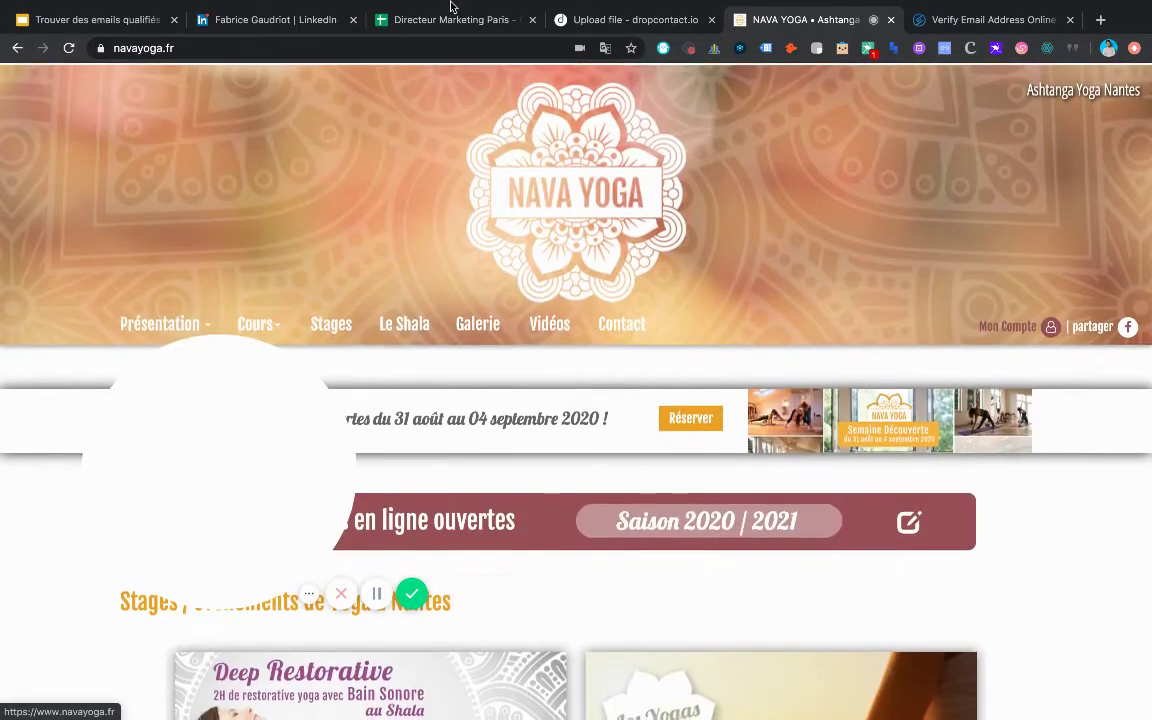
pyautogui.scroll(-3, 641, 308)
pyautogui.scroll(-2, 575, 271)
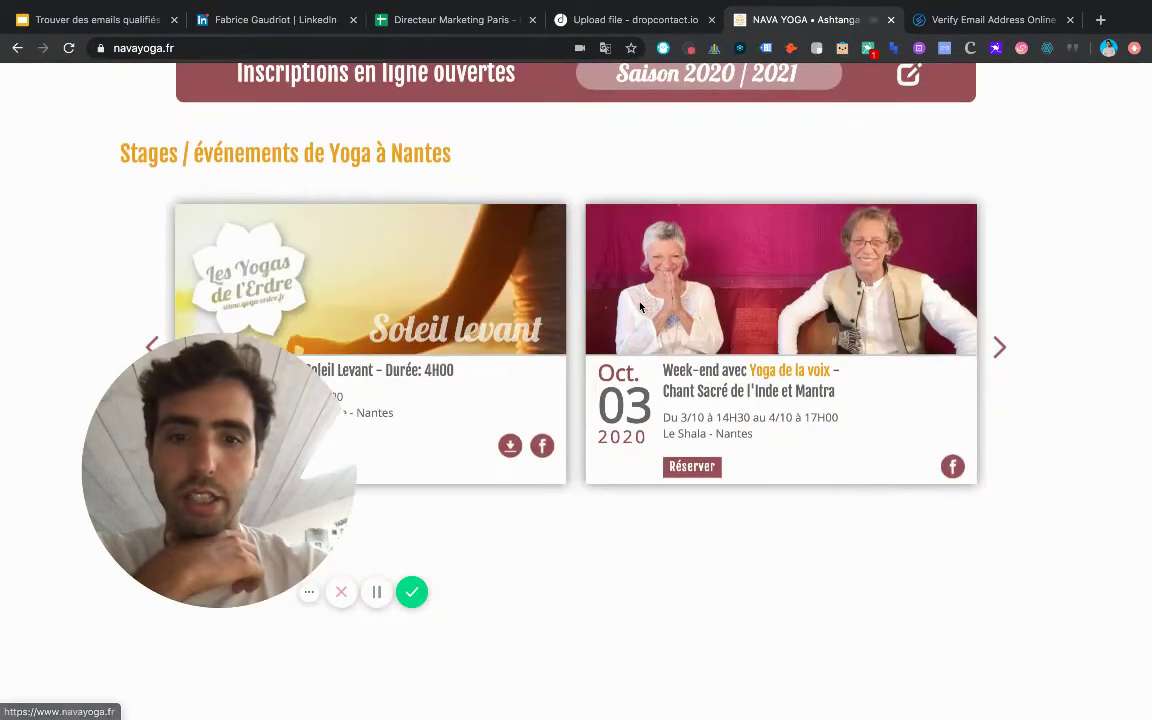
pyautogui.scroll(-2, 416, 212)
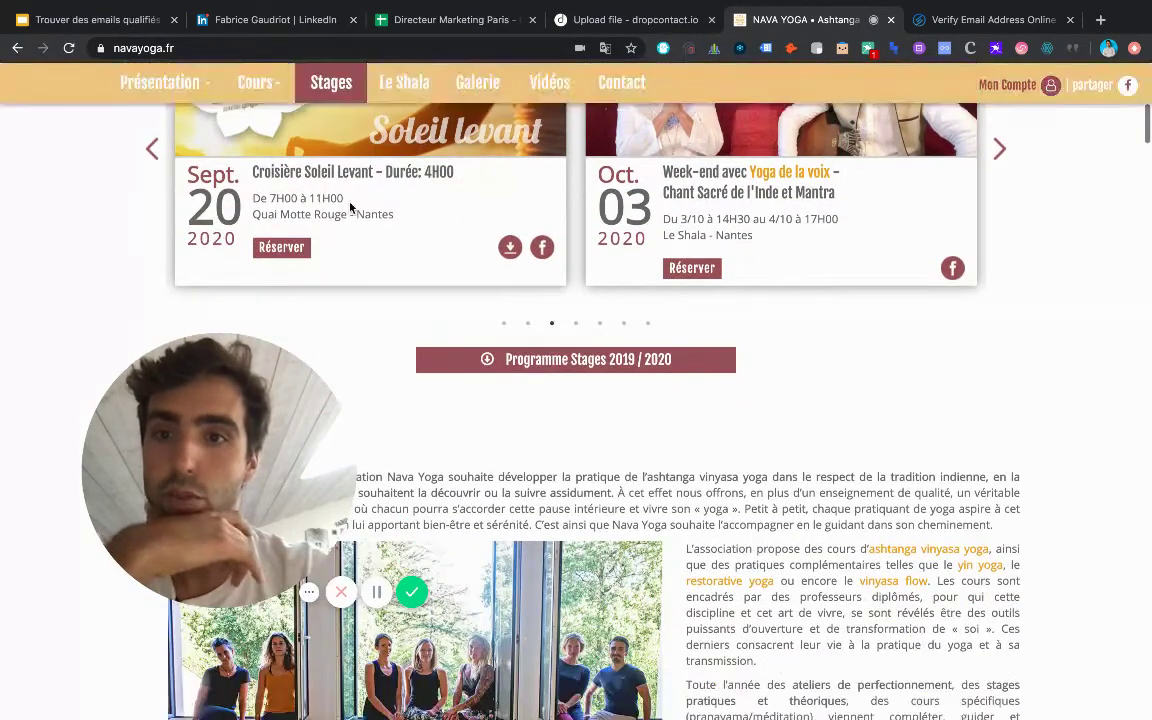
pyautogui.scroll(1, 386, 236)
pyautogui.scroll(4, 388, 235)
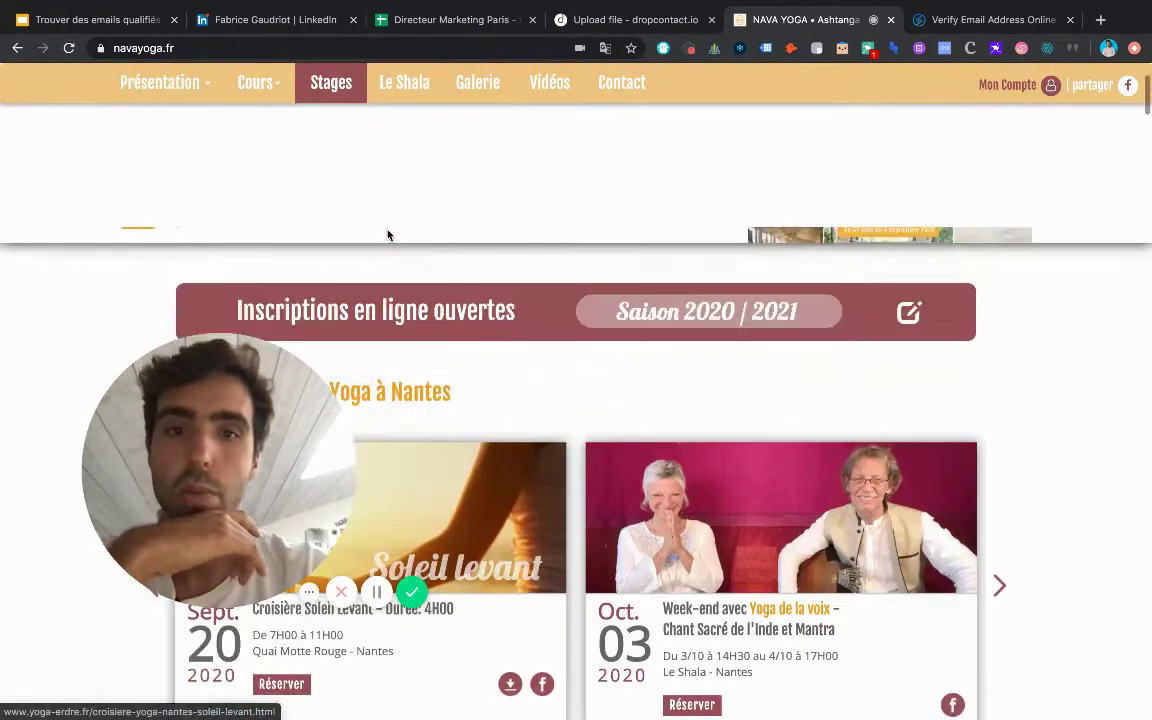
# - Add a new sheet to the Directeur Marketing Paris spreadsheet and name it "Centre de Yoga Google"
pyautogui.click(435, 20)
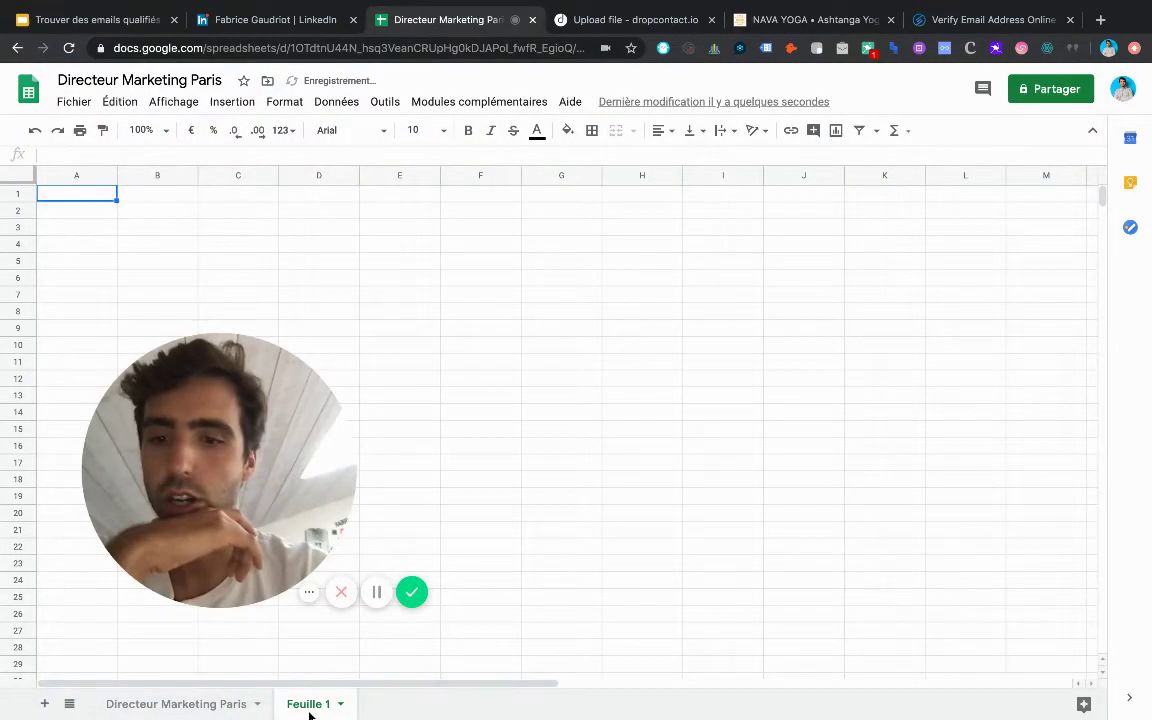
pyautogui.doubleClick(310, 711)
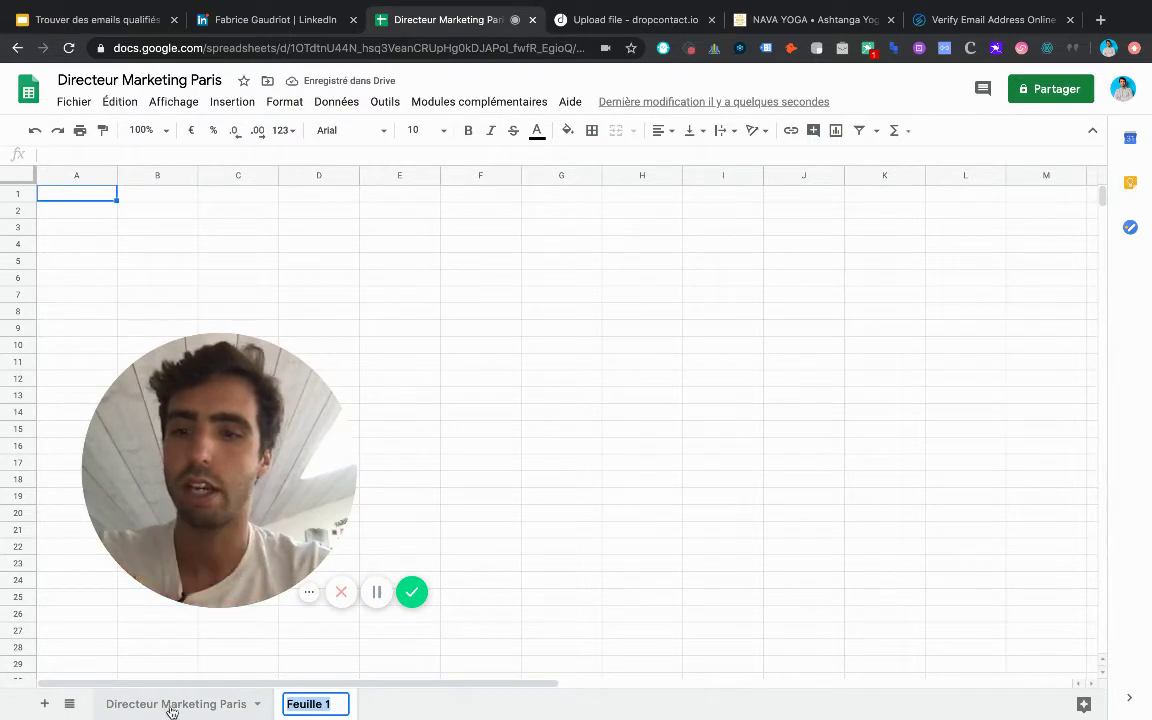
pyautogui.doubleClick(235, 704)
pyautogui.click(305, 705)
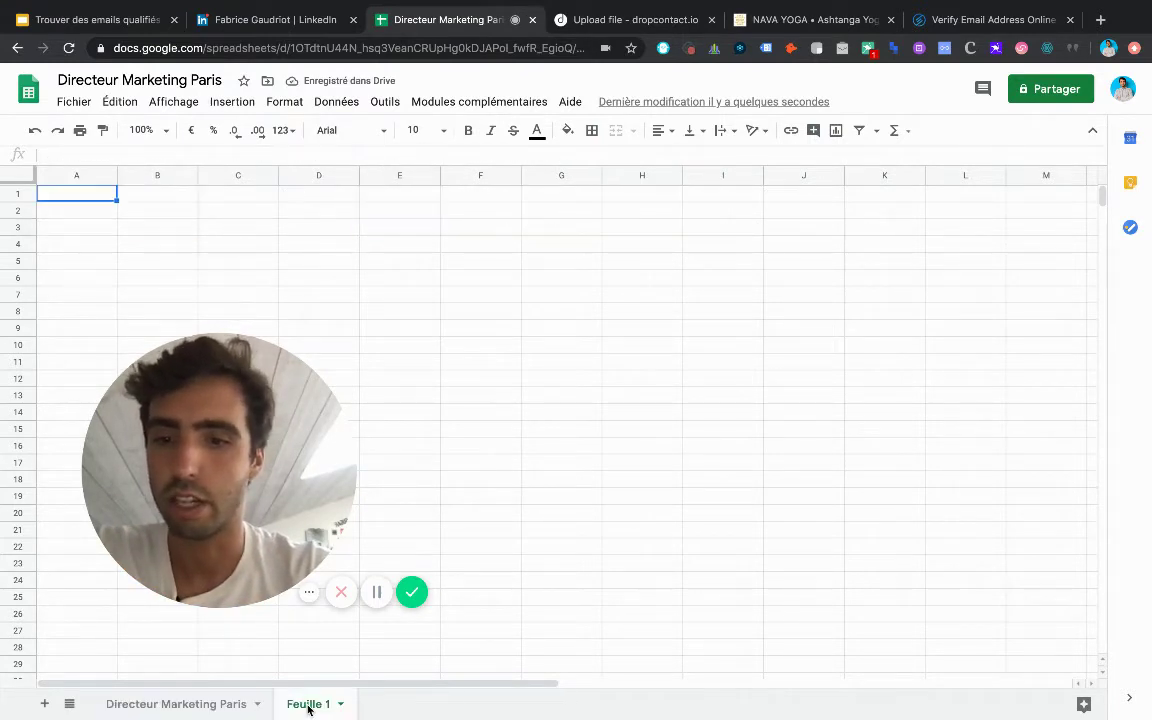
pyautogui.doubleClick(309, 711)
pyautogui.write('Google')
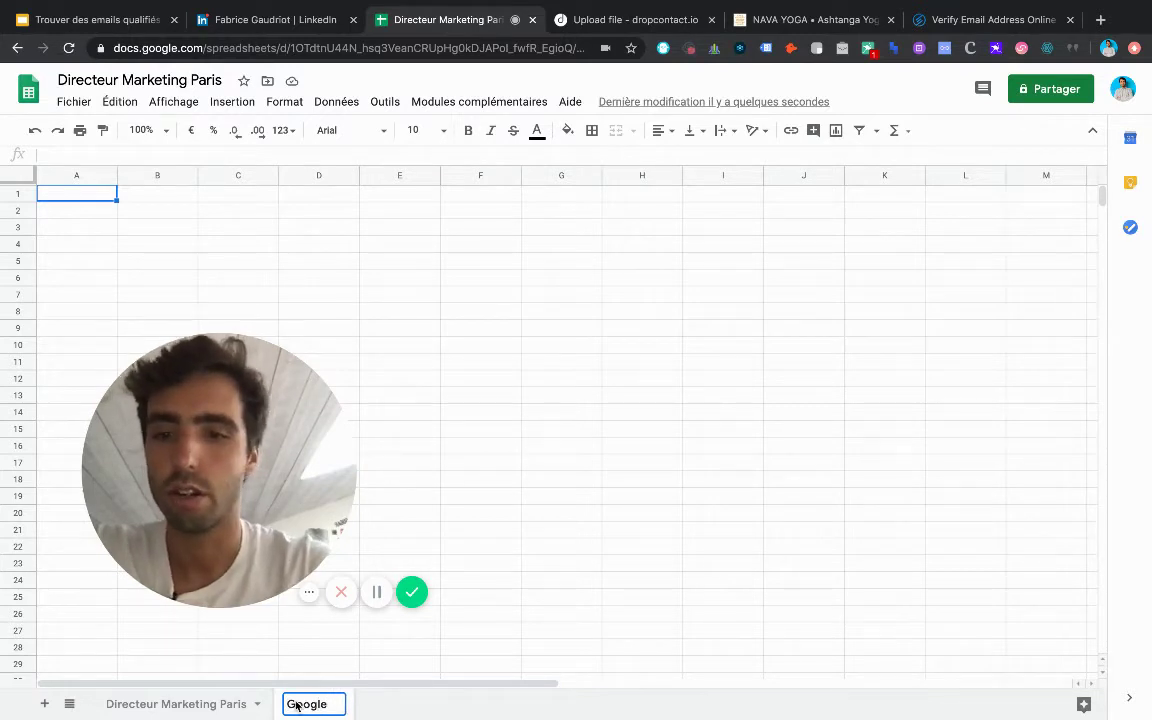
pyautogui.click(291, 705)
pyautogui.write('Centre de Yoga')
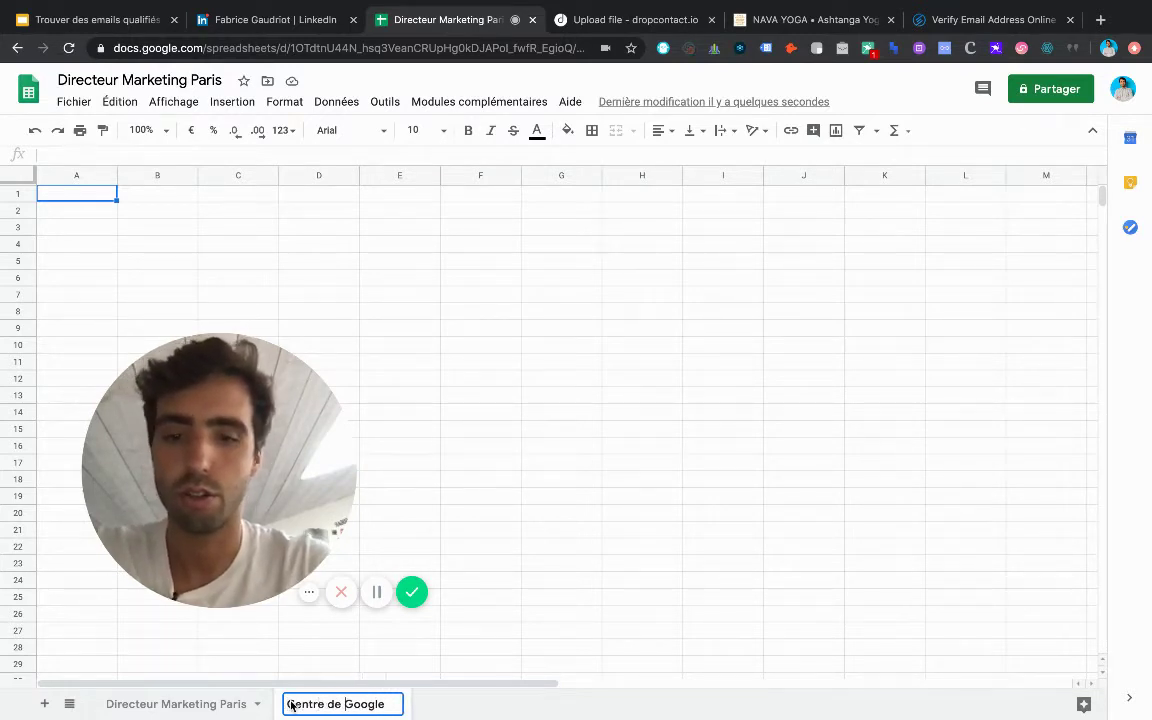
# - Enter the headers "Nom Entreprise" in A1 and "Actualité" in B1 of the Centre de Yoga Google sheet
pyautogui.click(85, 192)
pyautogui.write('Nom En')
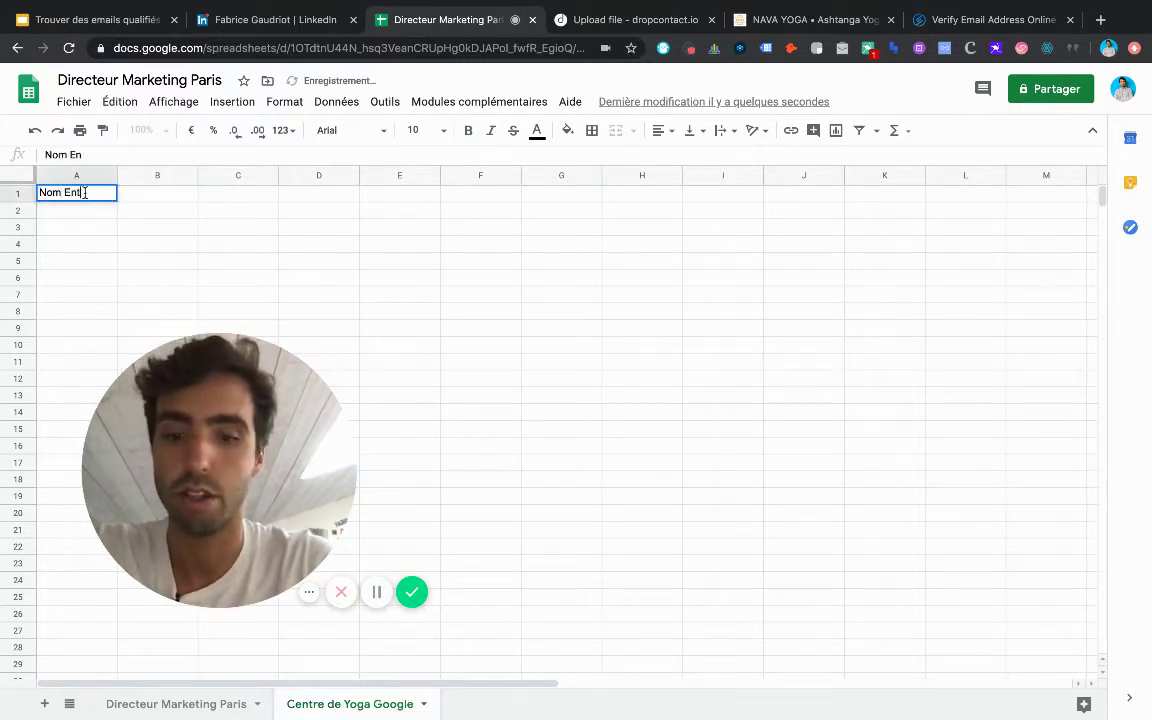
pyautogui.write('trepris')
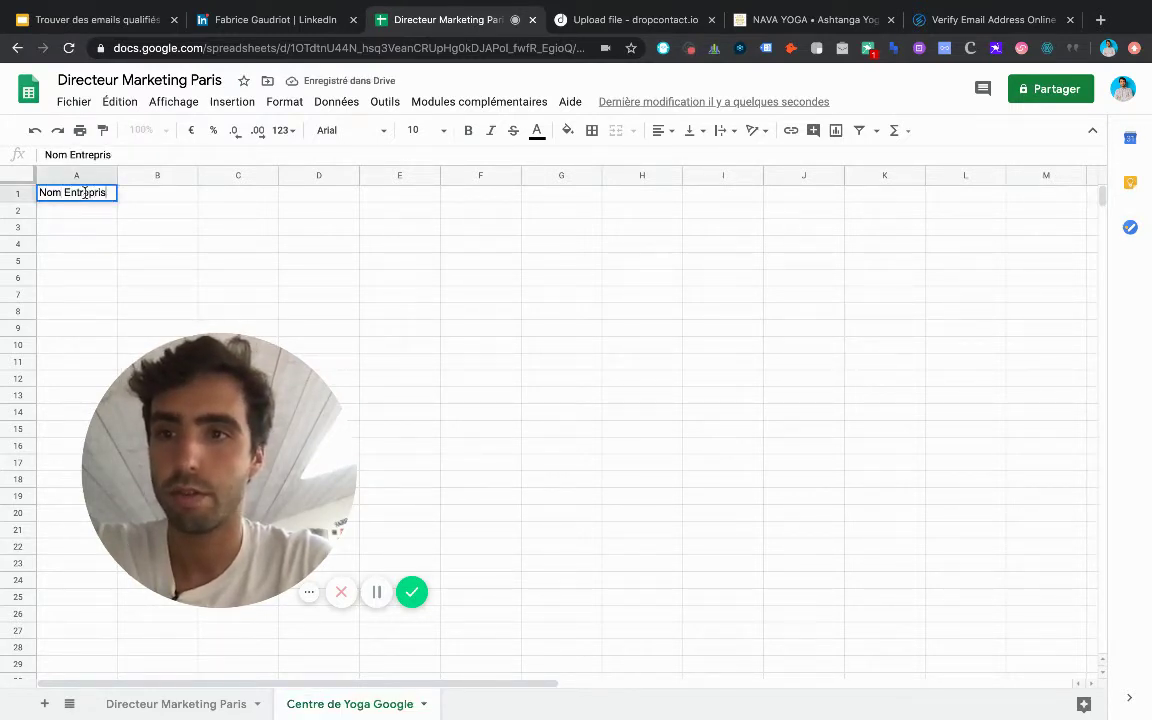
pyautogui.write('e')
pyautogui.press('Tab')
pyautogui.write('Actualité')
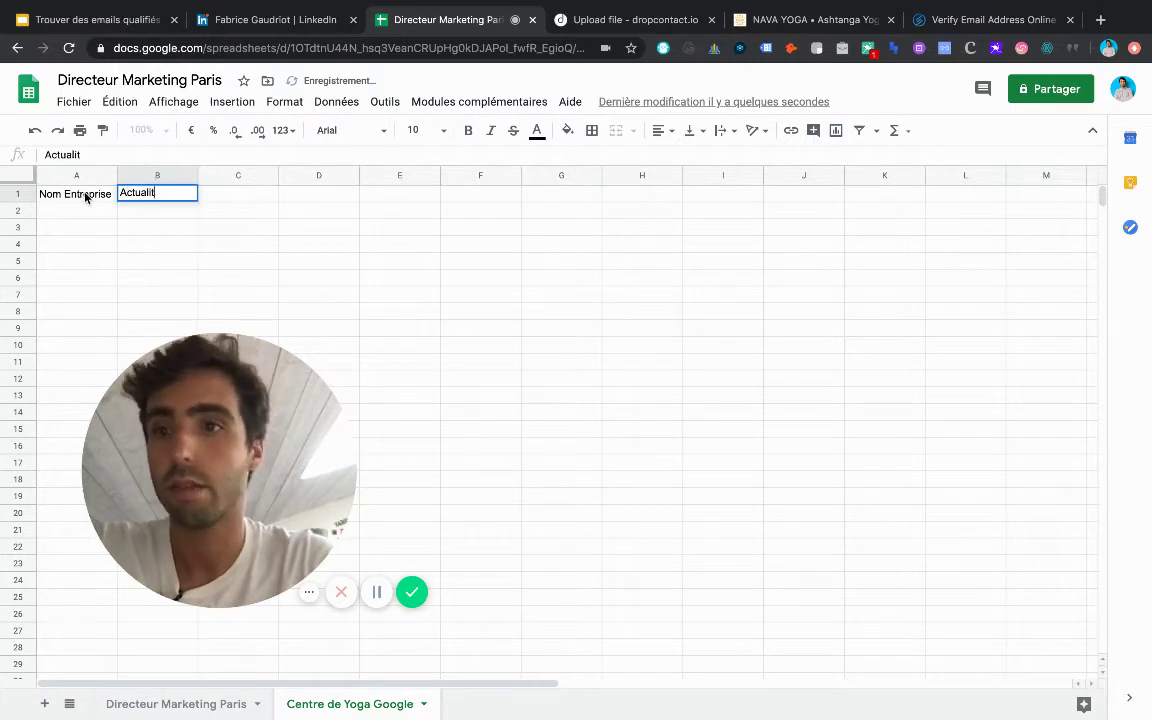
# - Enter "Stage intéressant en septembre" in B2 and fit column B's width to its content
pyautogui.click(126, 214)
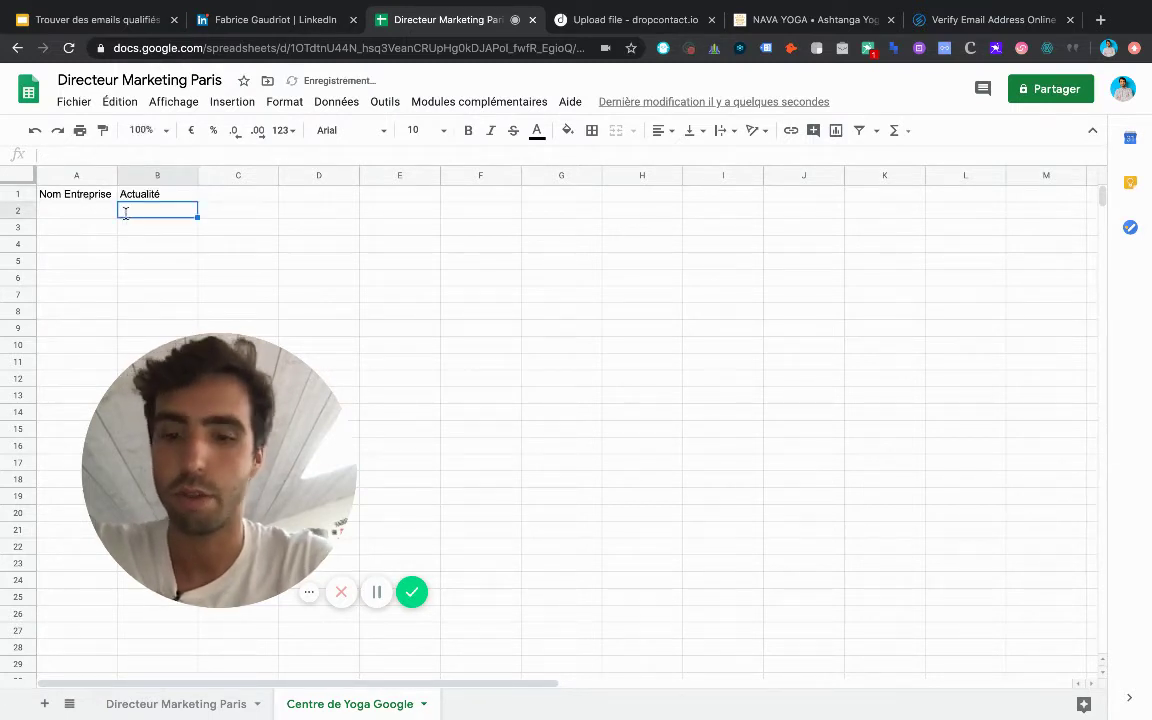
pyautogui.write('Stage intéressant en septembre')
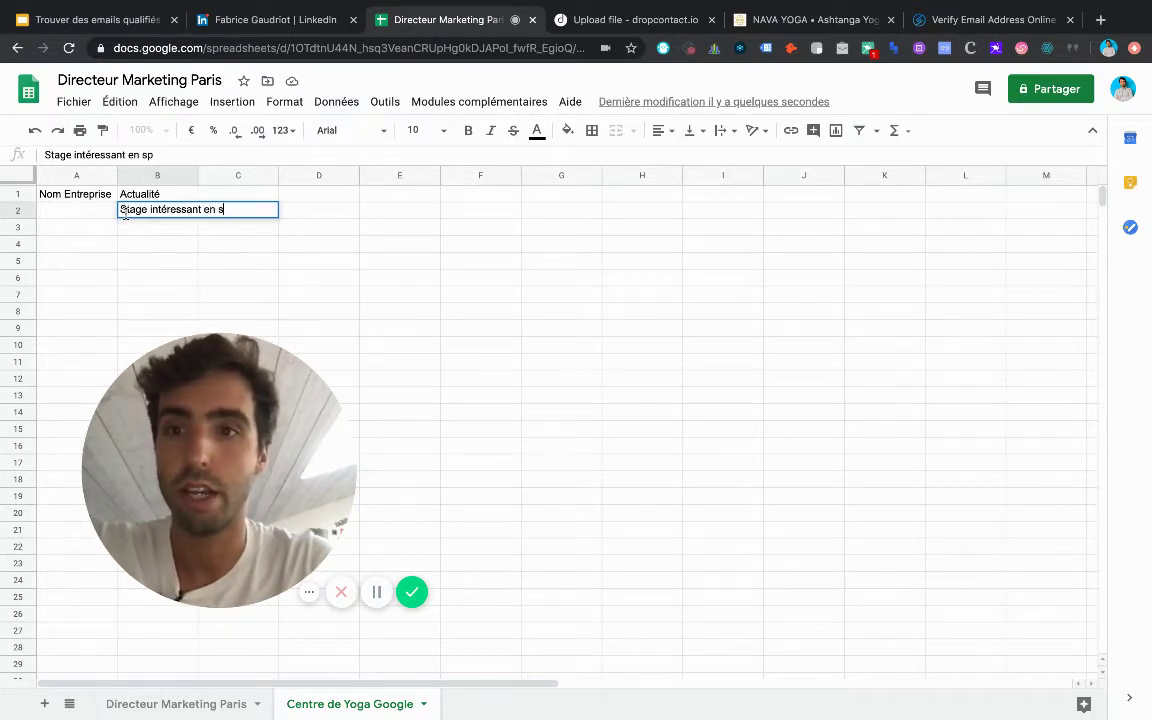
pyautogui.click(196, 176)
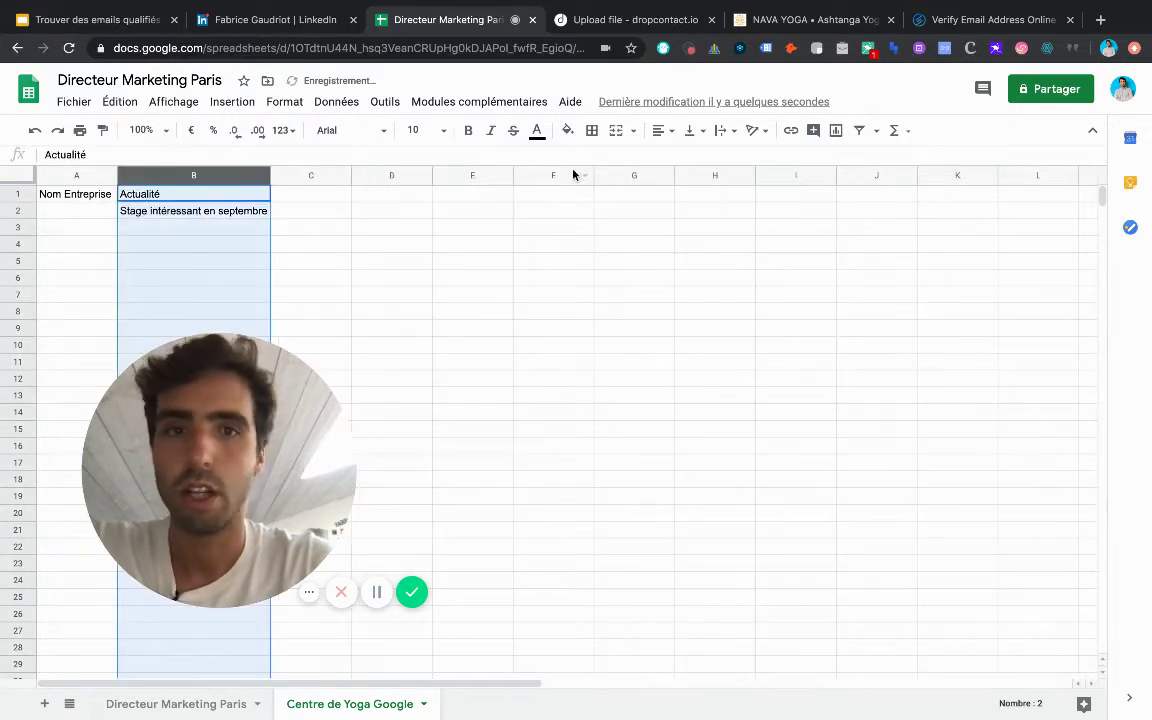
pyautogui.click(560, 210)
# - Return to the NAVA YOGA website, find its e-mail addresses with the Hunter extension and review the list
pyautogui.click(810, 20)
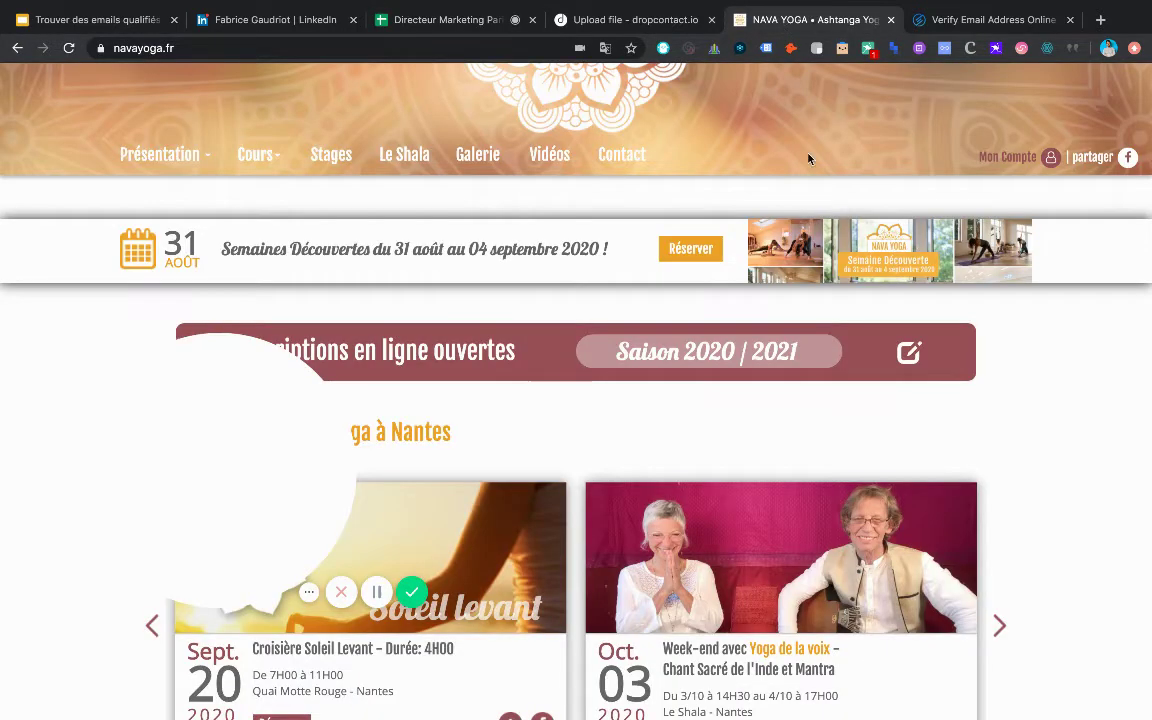
pyautogui.click(792, 50)
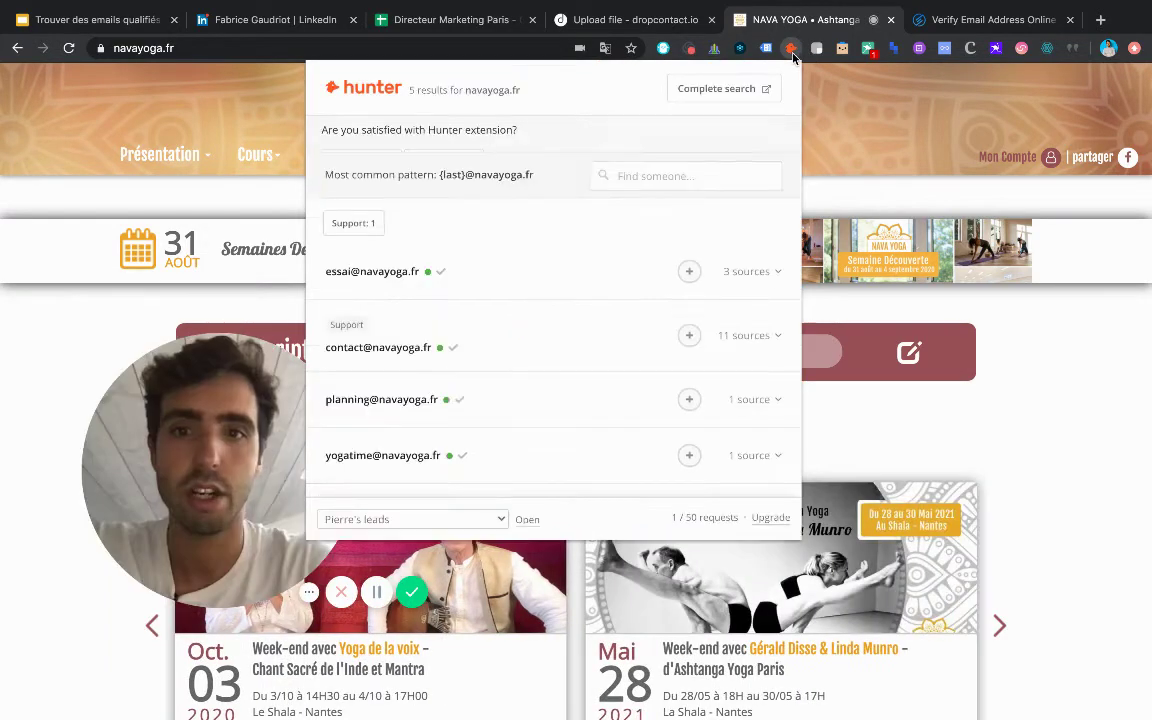
pyautogui.scroll(-3, 560, 393)
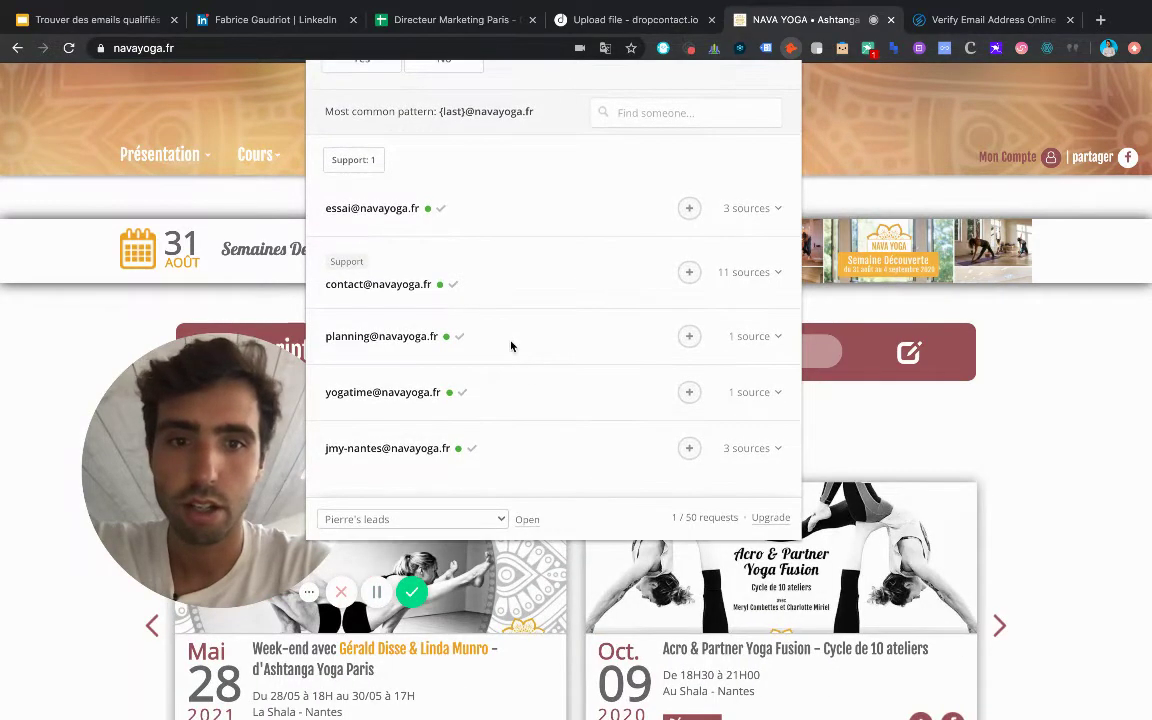
pyautogui.scroll(1, 512, 350)
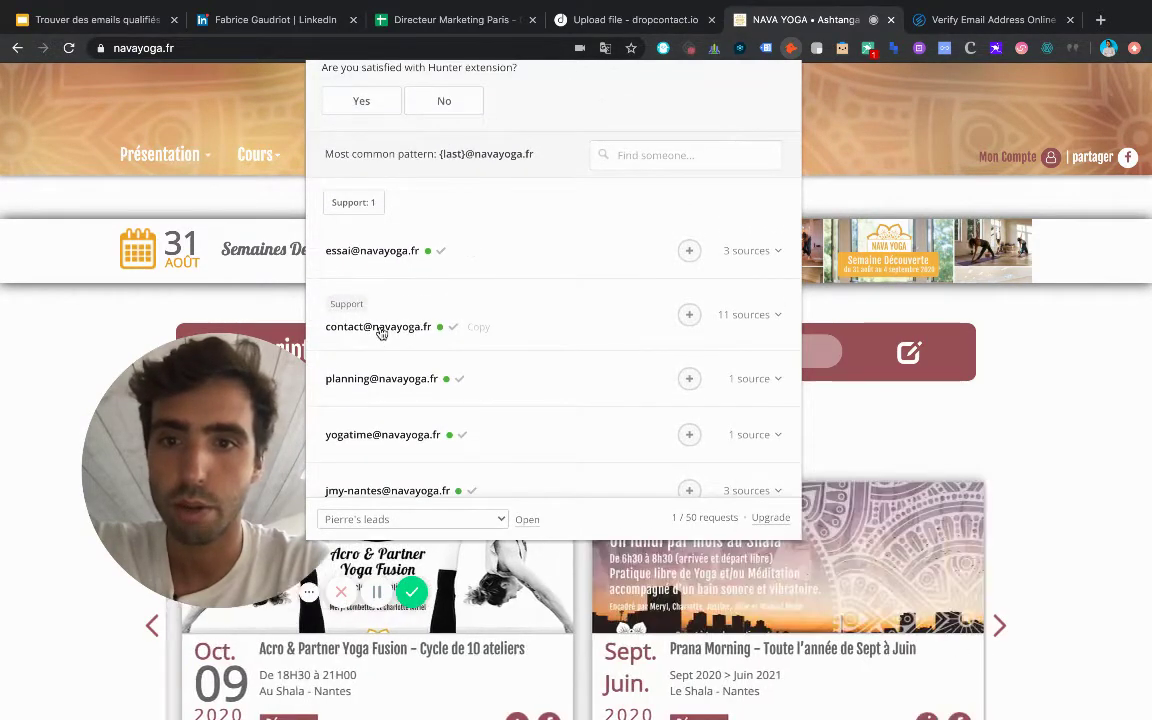
pyautogui.scroll(-1, 383, 312)
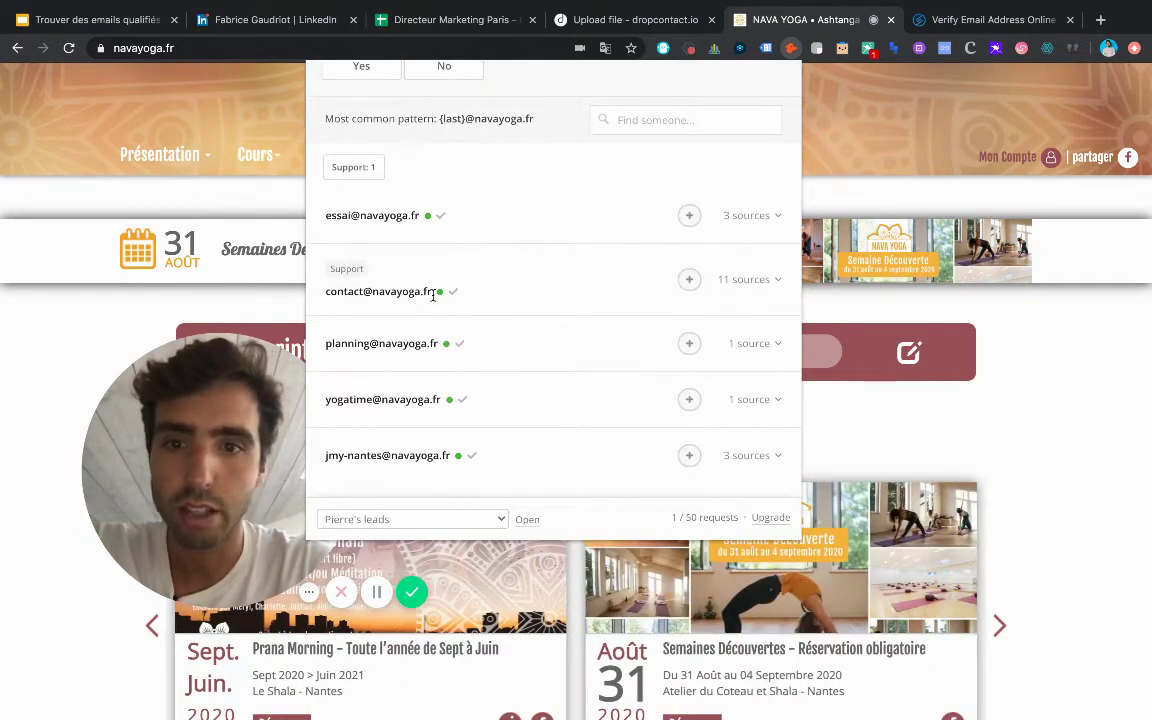
# - Start verifying the address tagged Support in Hunter and return to the Centre de Yoga Google sheet
pyautogui.moveTo(432, 291); pyautogui.dragTo(325, 293)
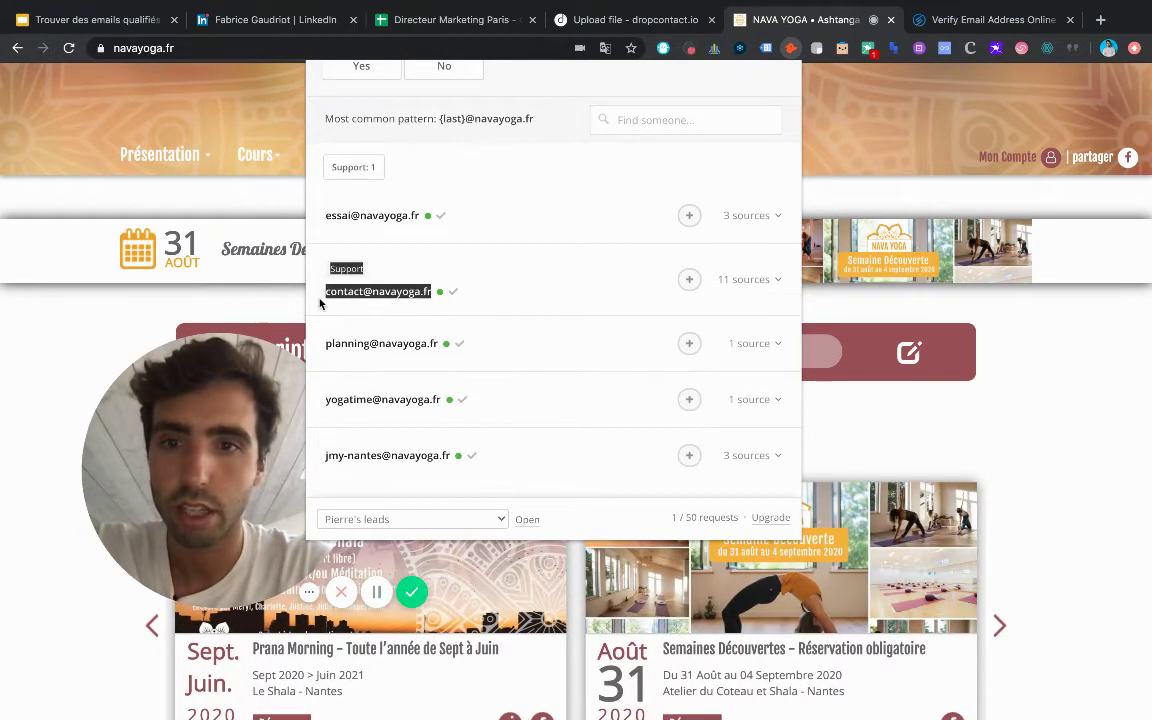
pyautogui.click(320, 304)
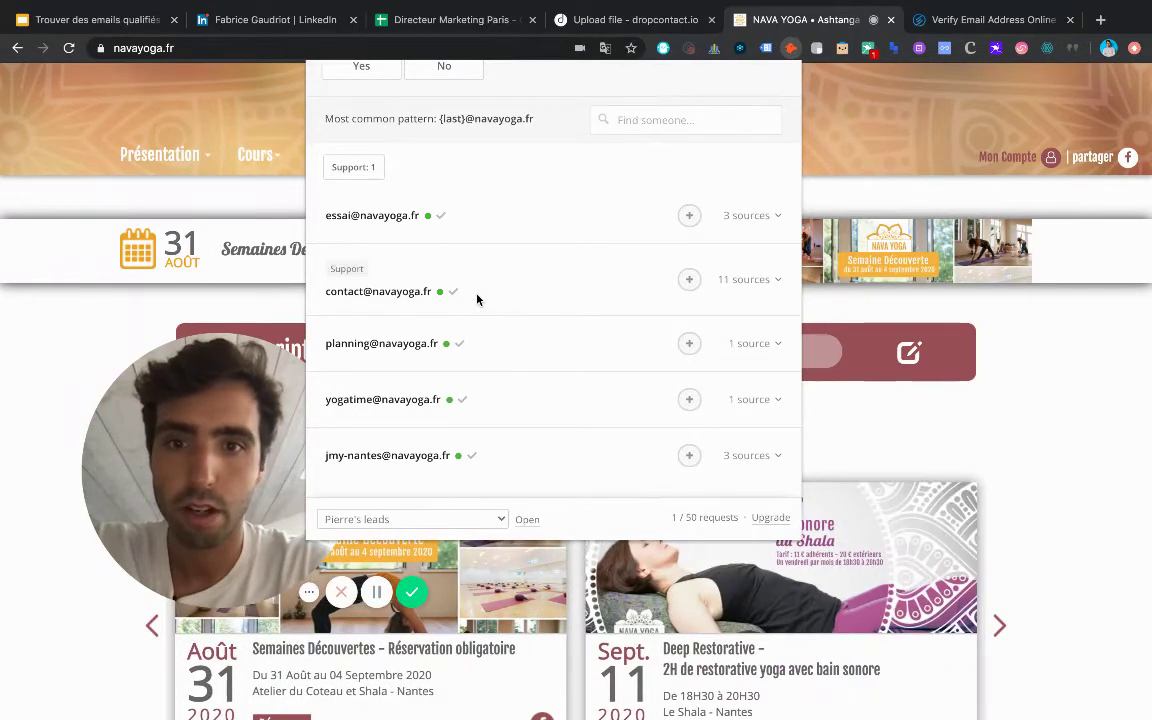
pyautogui.click(452, 292)
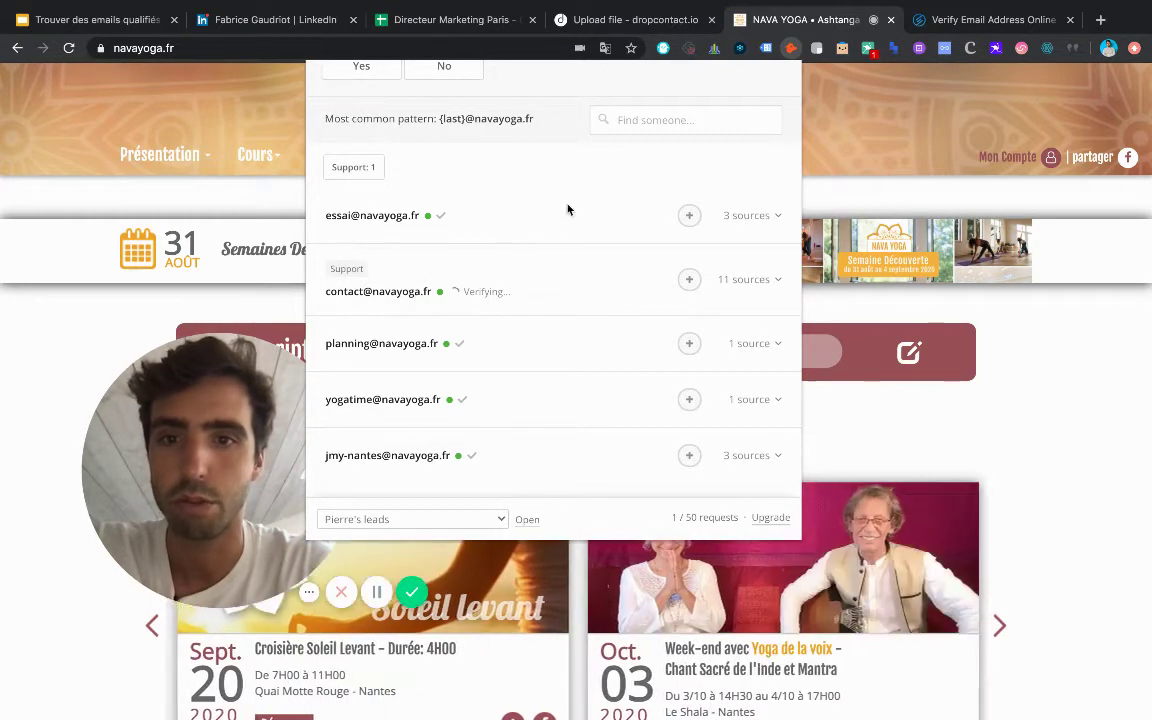
pyautogui.click(443, 34)
pyautogui.click(430, 28)
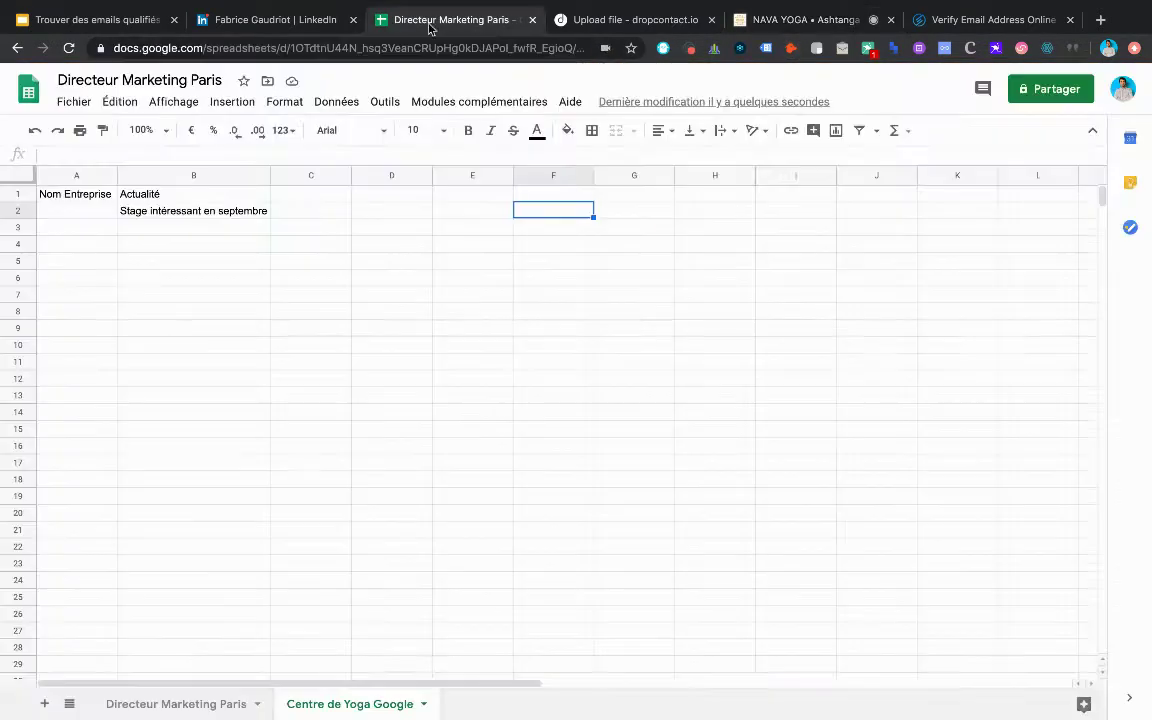
# - Add the header "Email" in C1, paste the centre's verified contact e-mail into C2 and fit column C's width to its content
pyautogui.click(284, 197)
pyautogui.write('Email')
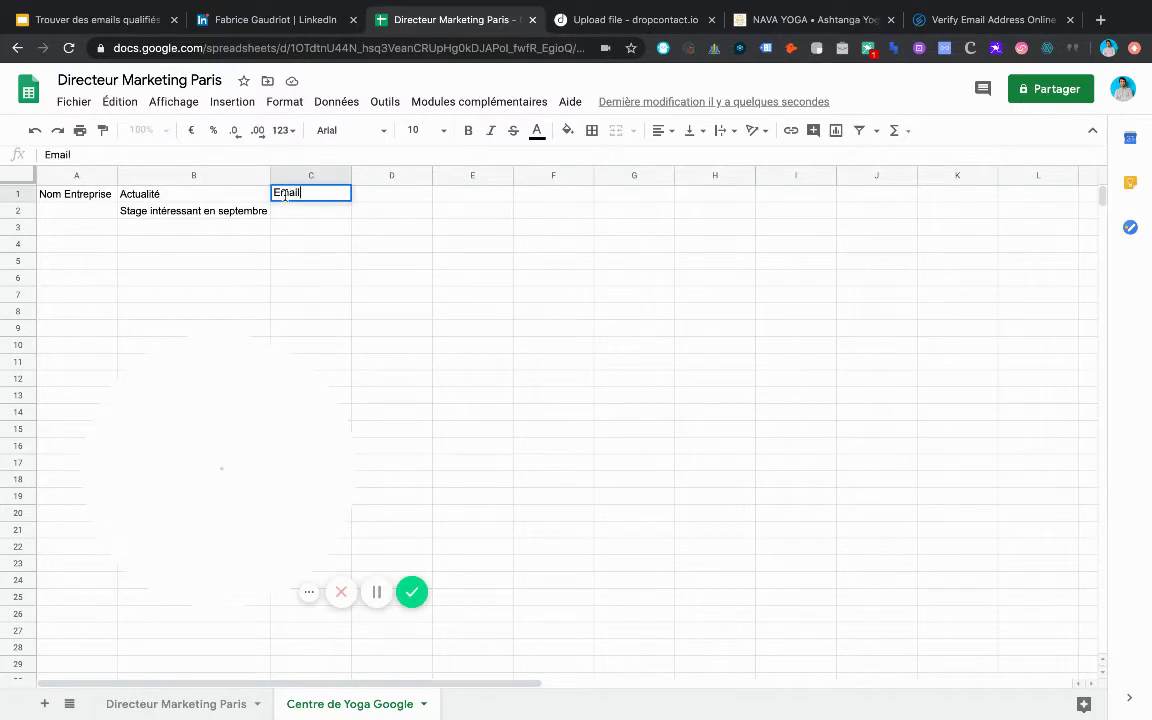
pyautogui.press('Tab')
pyautogui.click(305, 215)
pyautogui.hotkey('ctrl', 'v')
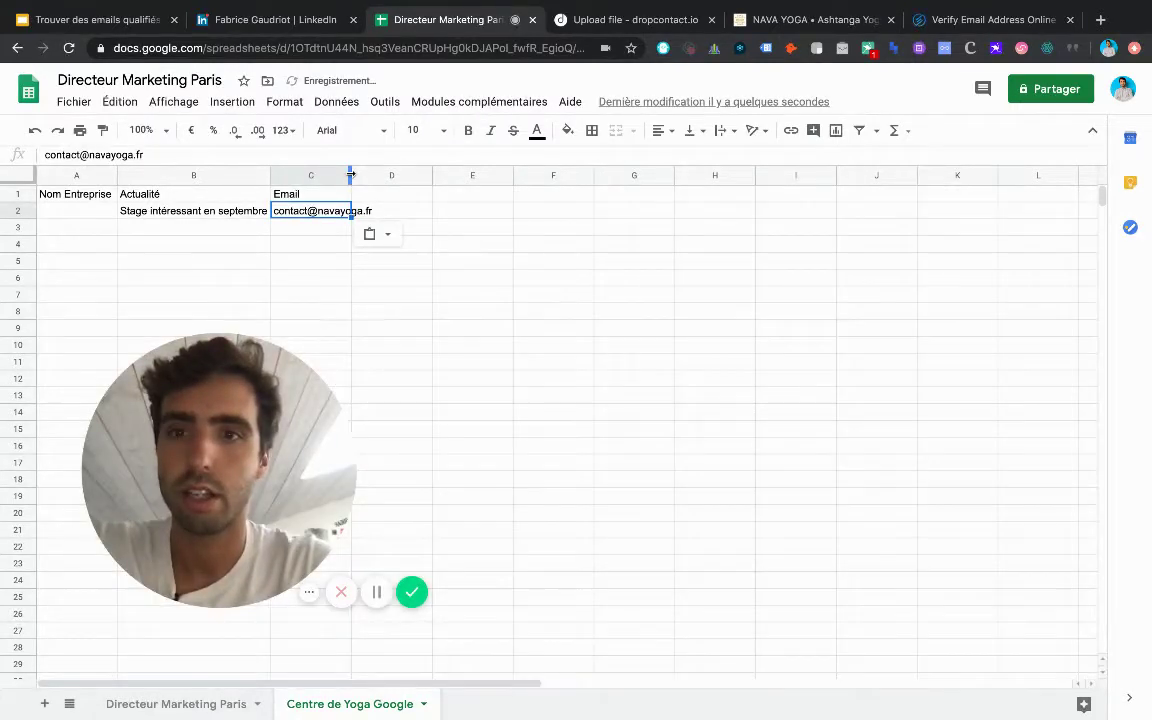
pyautogui.doubleClick(350, 175)
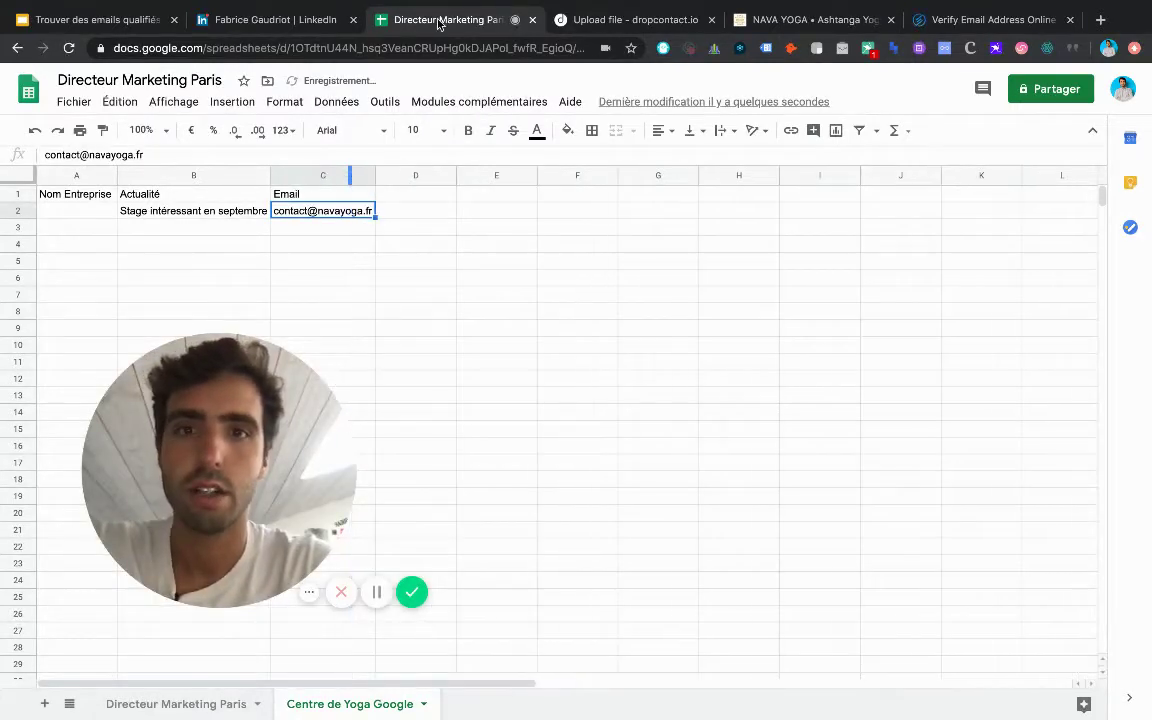
# - Return to the NAVA YOGA website and copy the "navayoga" part of its web address
pyautogui.click(769, 24)
pyautogui.scroll(3, 406, 190)
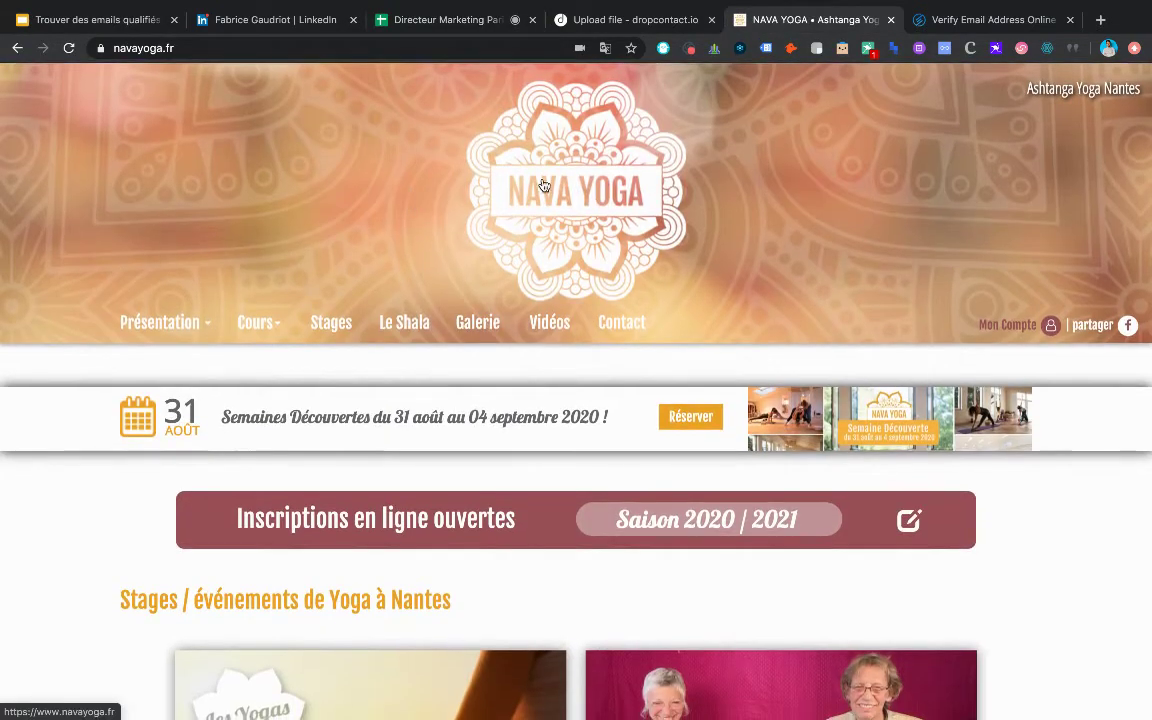
pyautogui.click(130, 49)
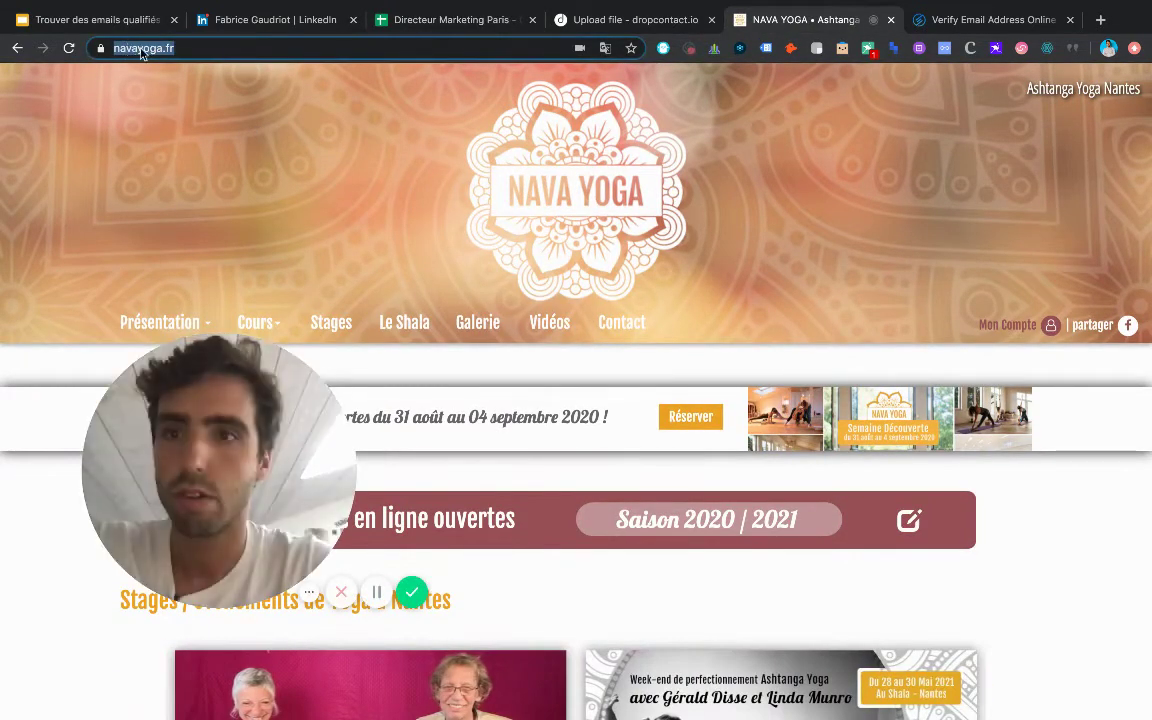
pyautogui.doubleClick(147, 49)
pyautogui.doubleClick(226, 48)
pyautogui.hotkey('ctrl', 'c')
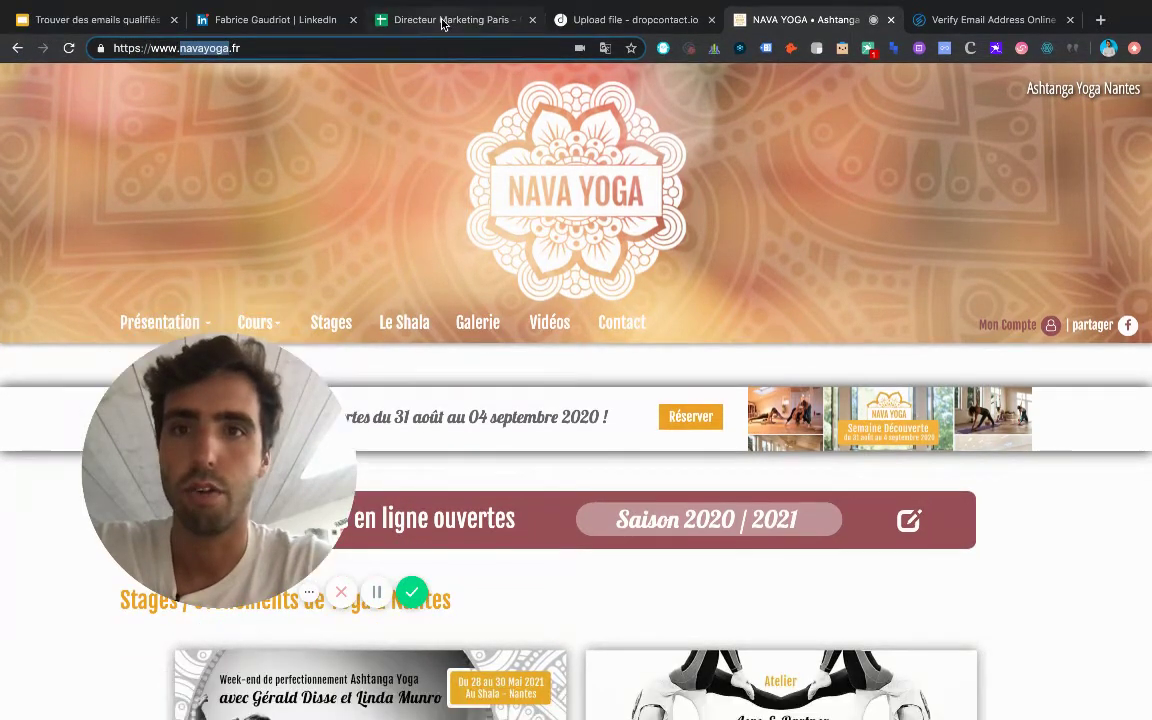
# - Paste the copied name into A2 of the Centre de Yoga Google sheet and correct it to "Nava Yoga"
pyautogui.click(442, 21)
pyautogui.click(92, 216)
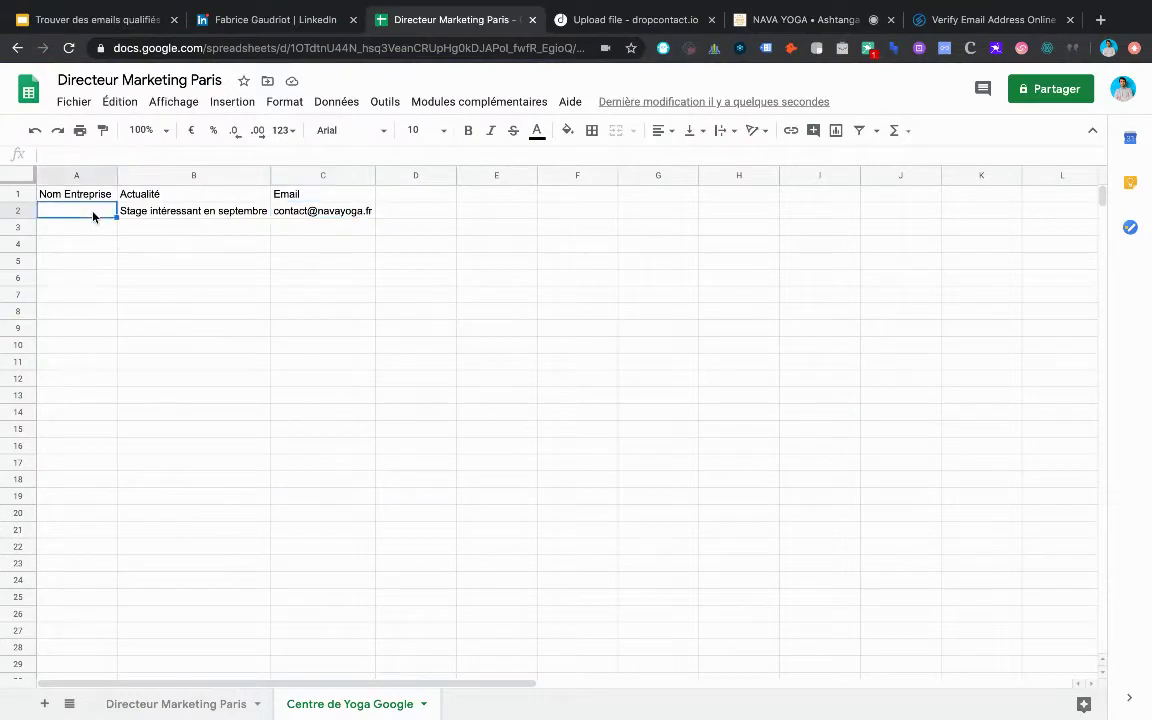
pyautogui.hotkey('ctrl', 'v')
pyautogui.doubleClick(42, 215)
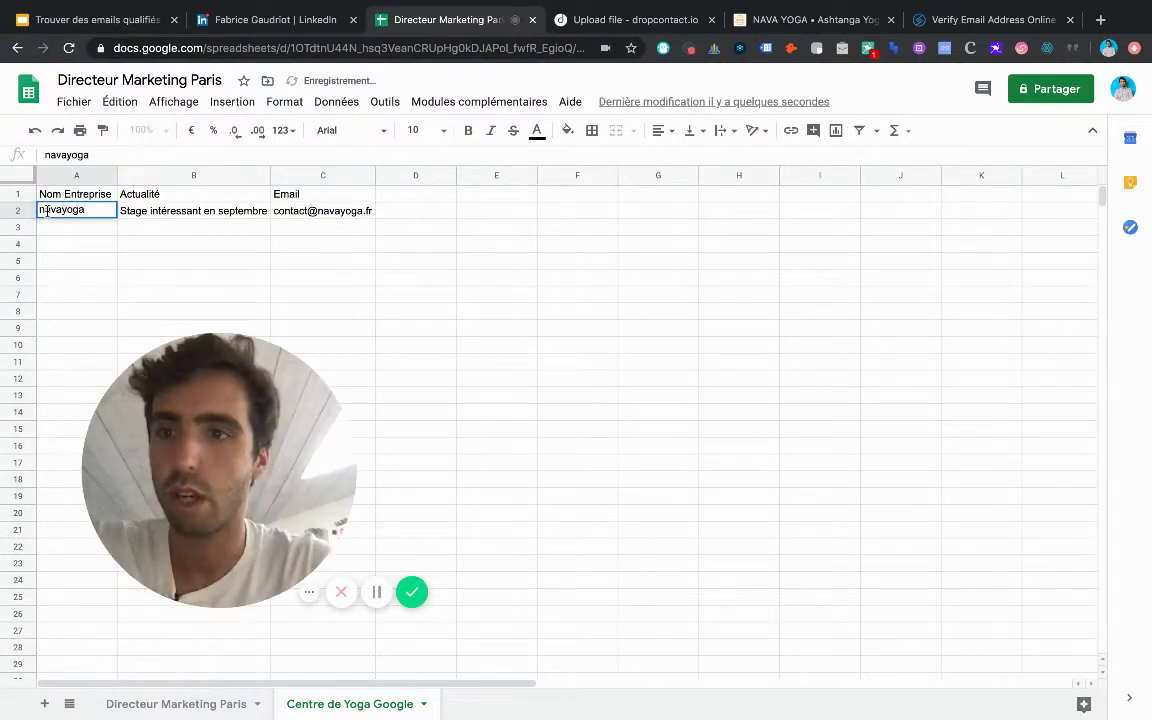
pyautogui.press('BackSpace')
pyautogui.write('N')
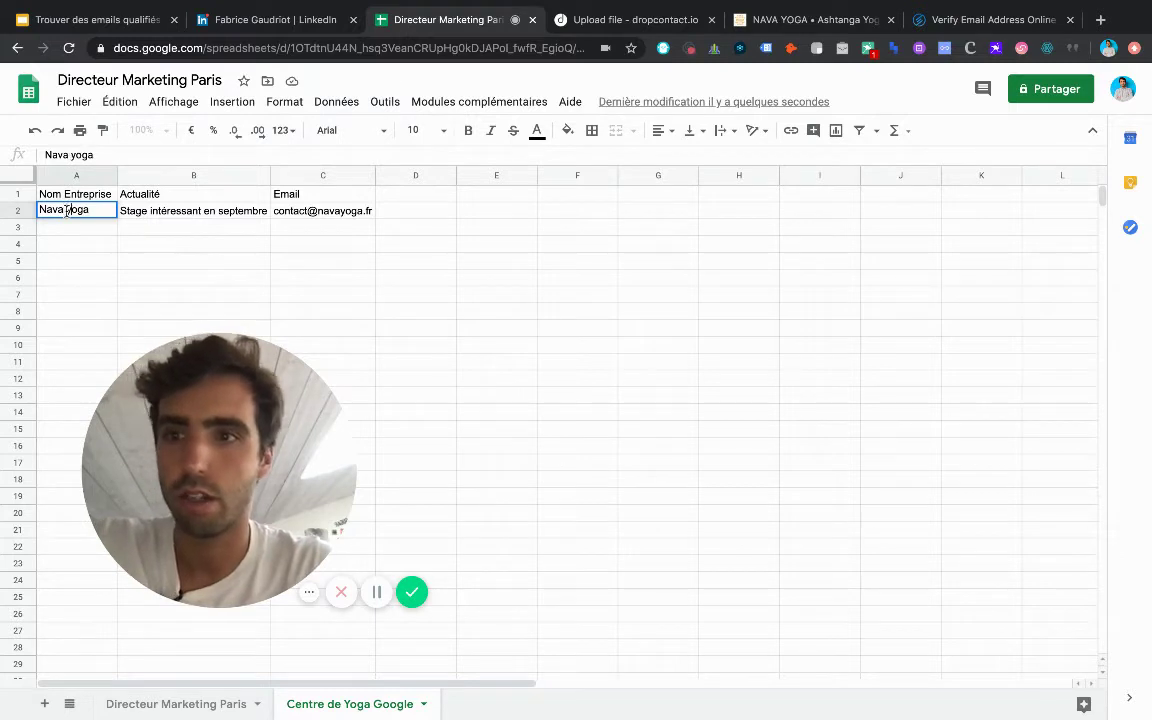
pyautogui.click(366, 211)
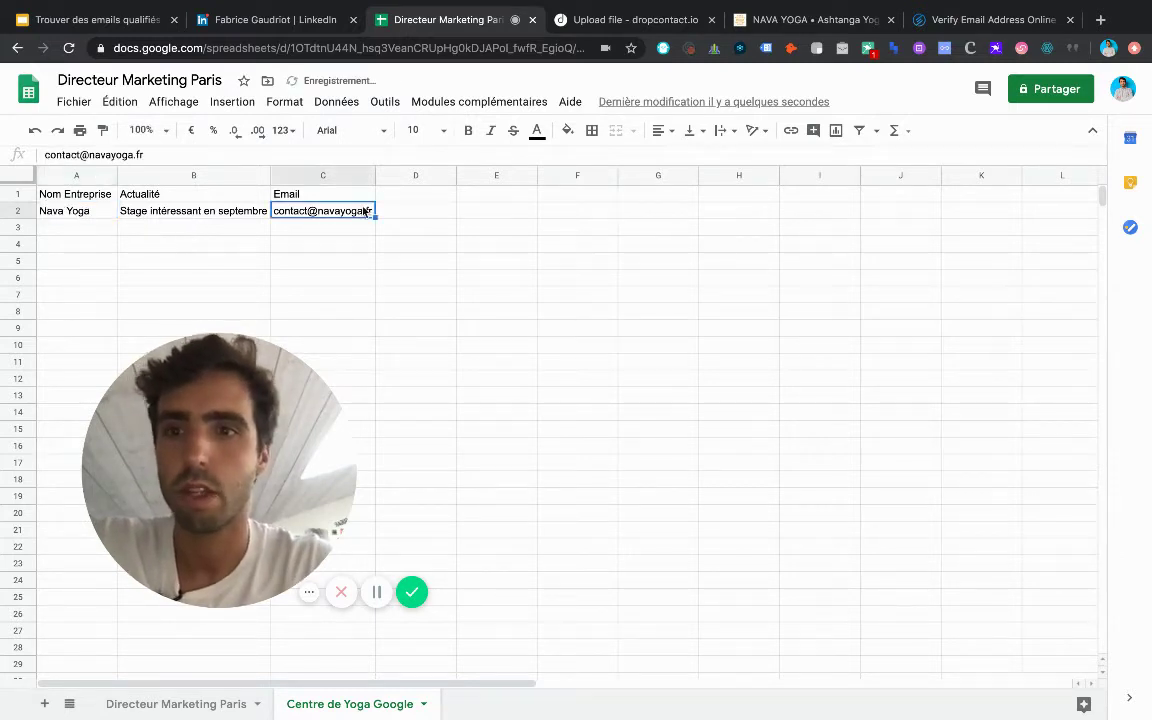
pyautogui.click(407, 210)
# - Return to the NAVA YOGA homepage and examine its events, the association's presentation and its team photo
pyautogui.click(833, 14)
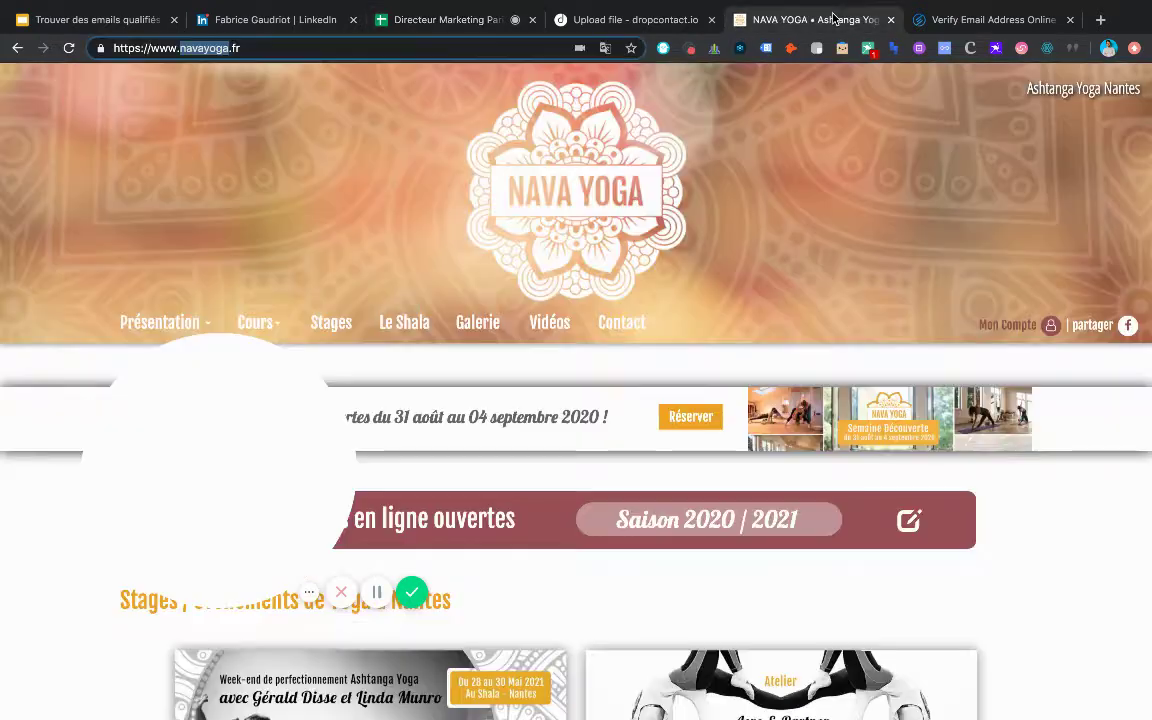
pyautogui.scroll(-5, 420, 368)
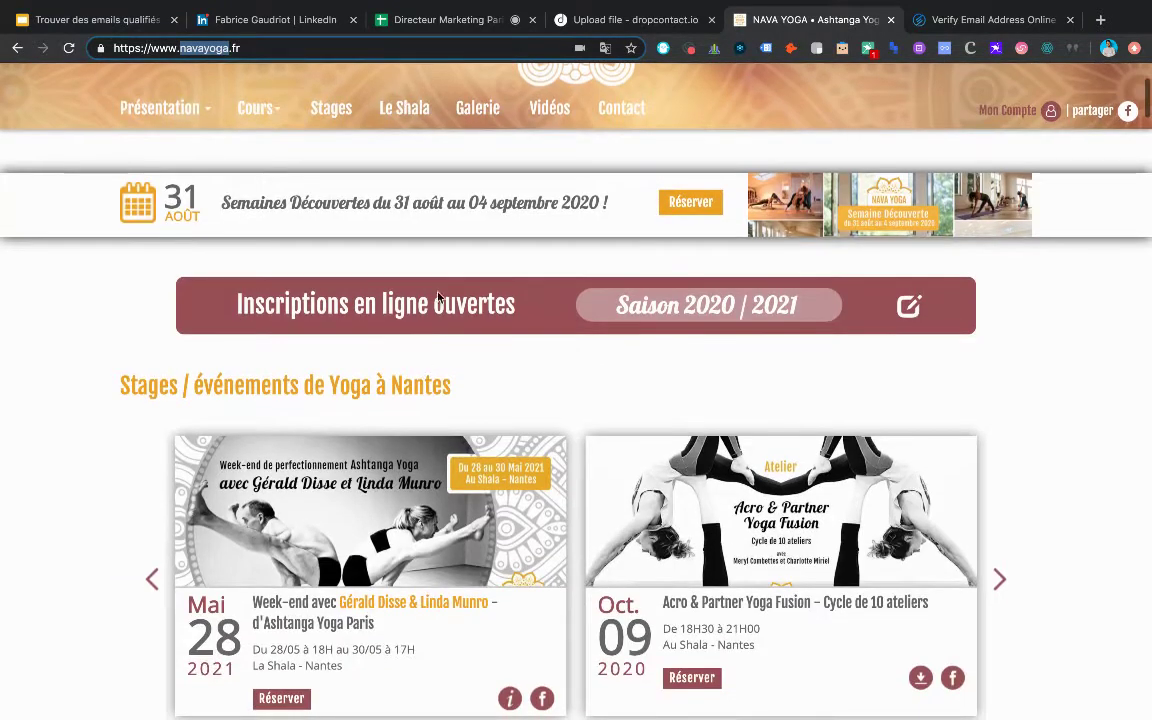
pyautogui.scroll(-2, 620, 120)
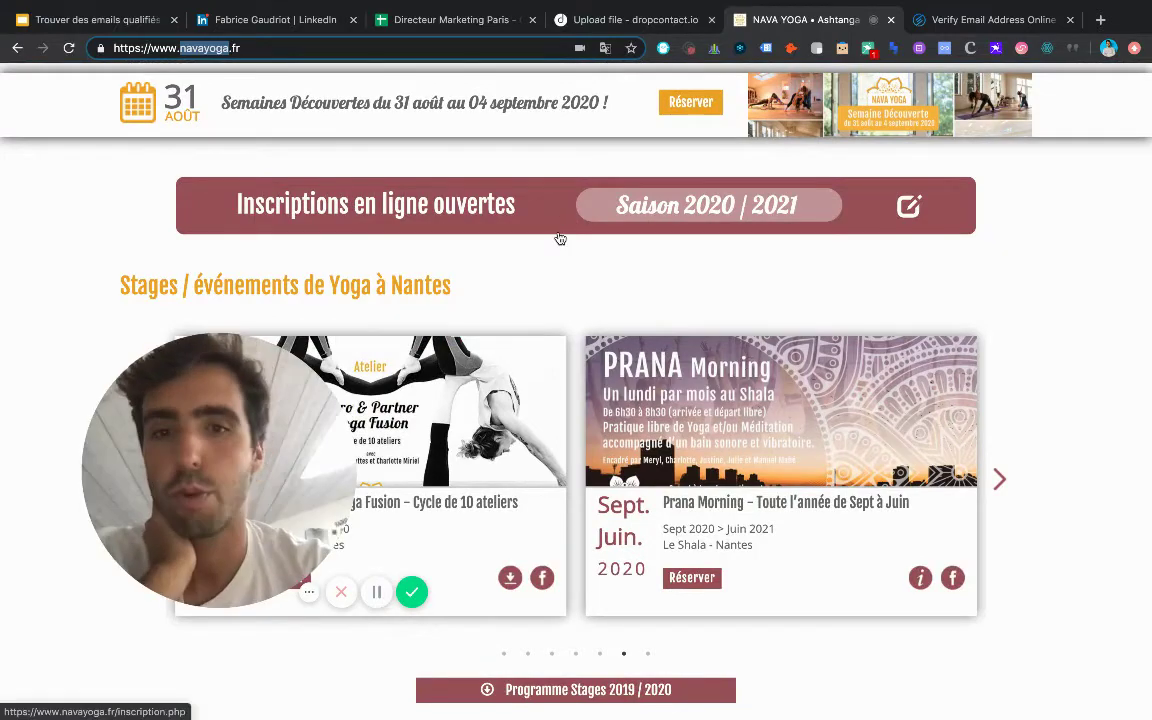
pyautogui.scroll(-5, 560, 238)
pyautogui.scroll(-1, 560, 238)
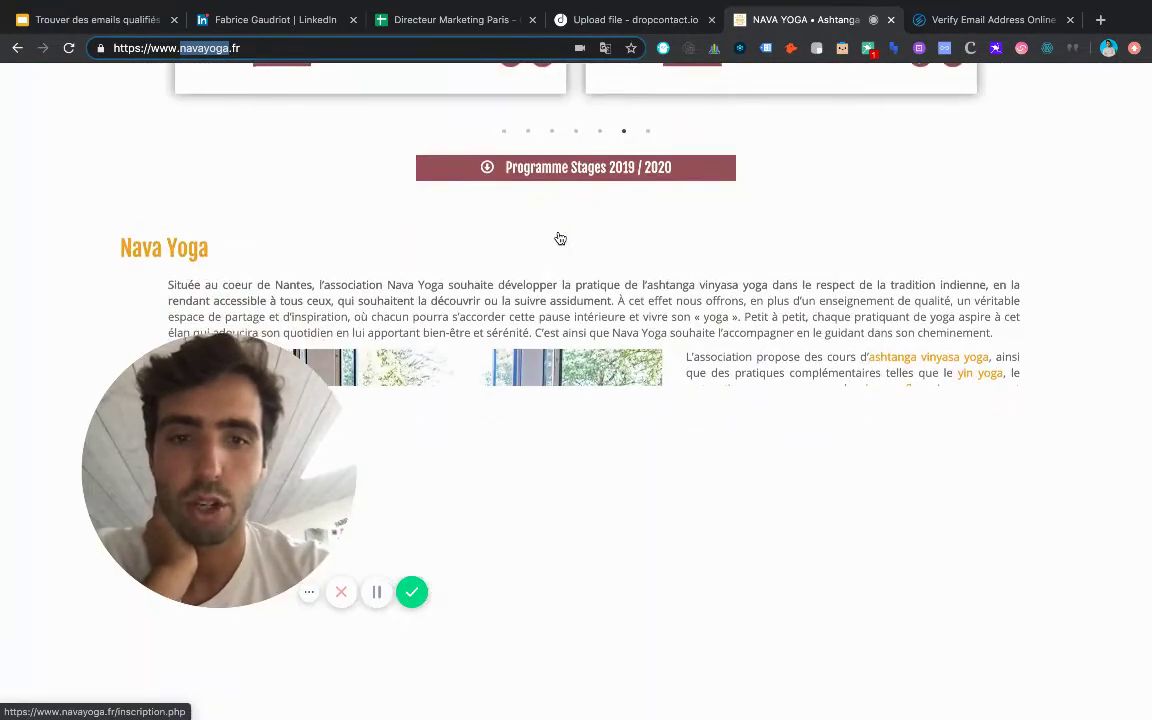
pyautogui.scroll(-3, 560, 238)
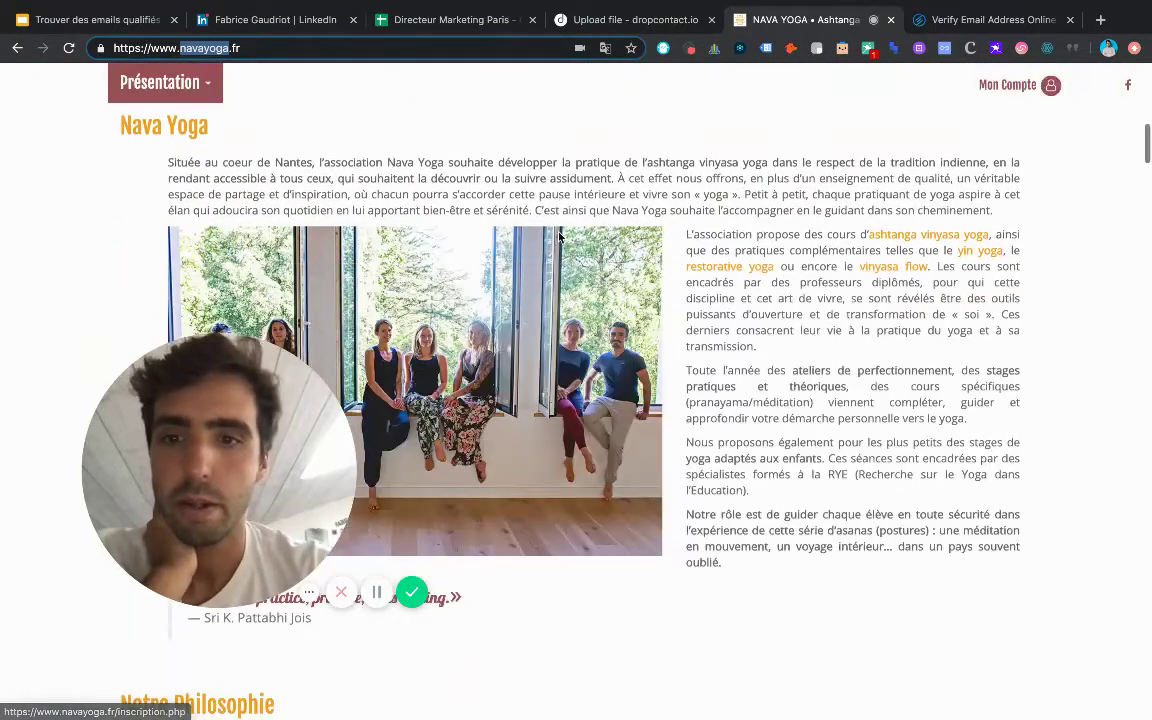
pyautogui.scroll(-2, 676, 360)
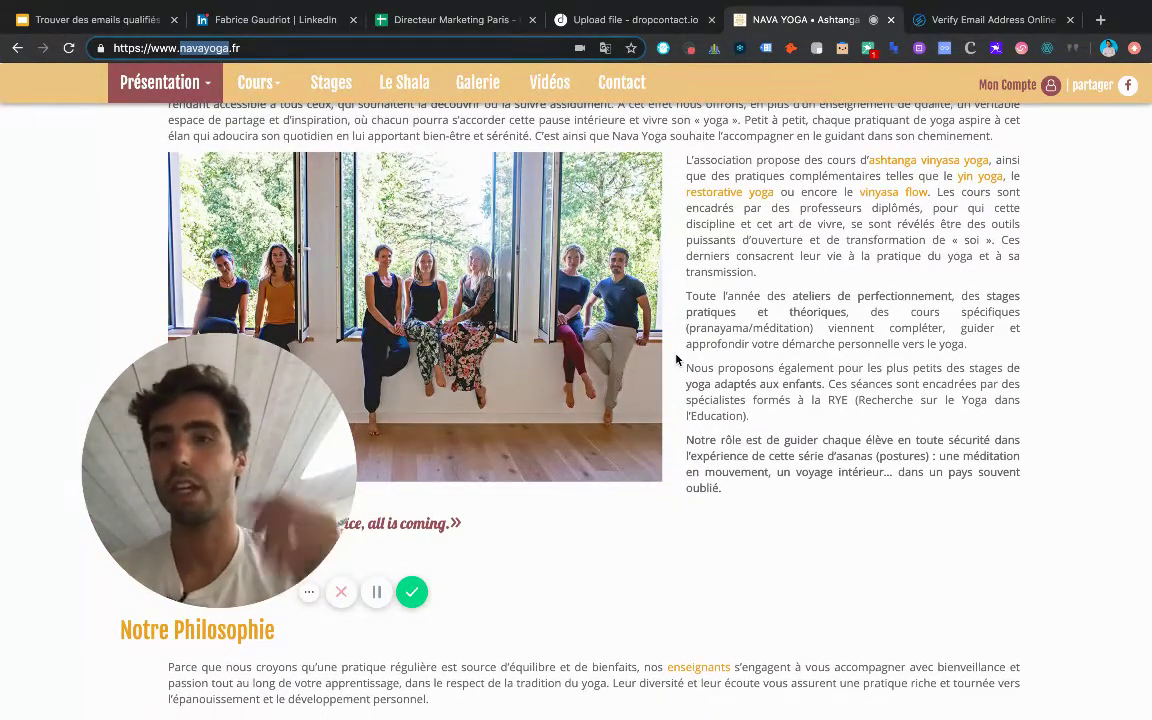
pyautogui.click(228, 537)
pyautogui.moveTo(228, 537); pyautogui.dragTo(201, 564)
pyautogui.scroll(2, 608, 246)
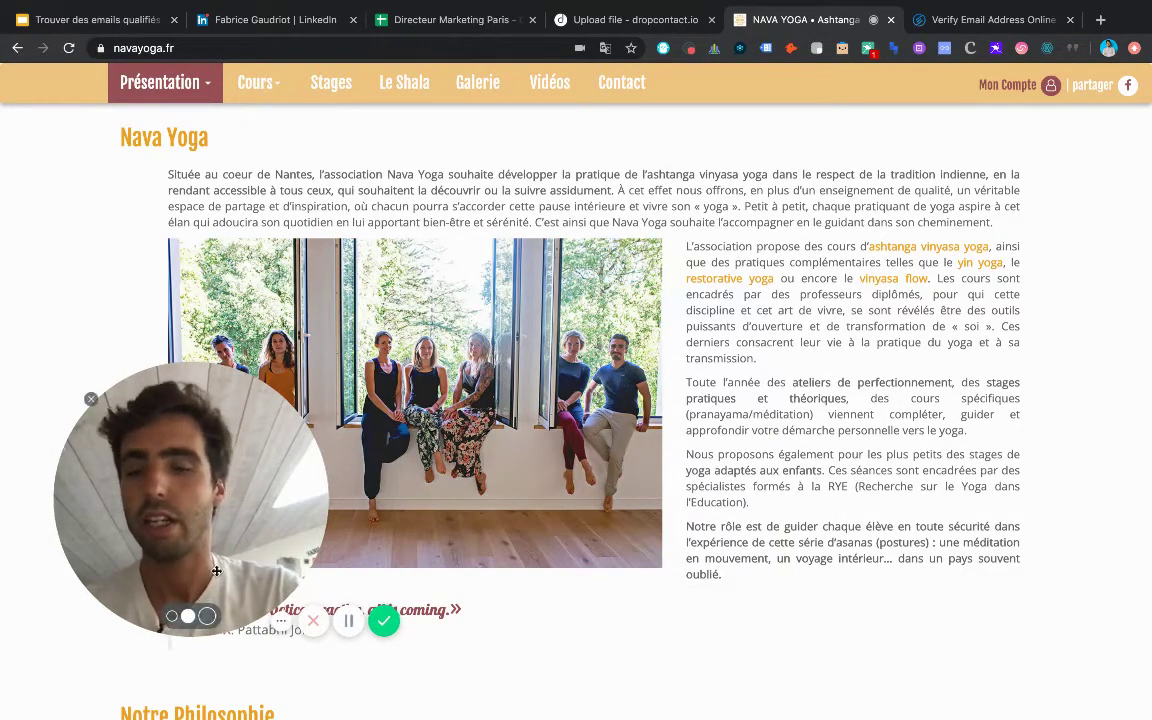
pyautogui.moveTo(240, 529); pyautogui.dragTo(211, 544)
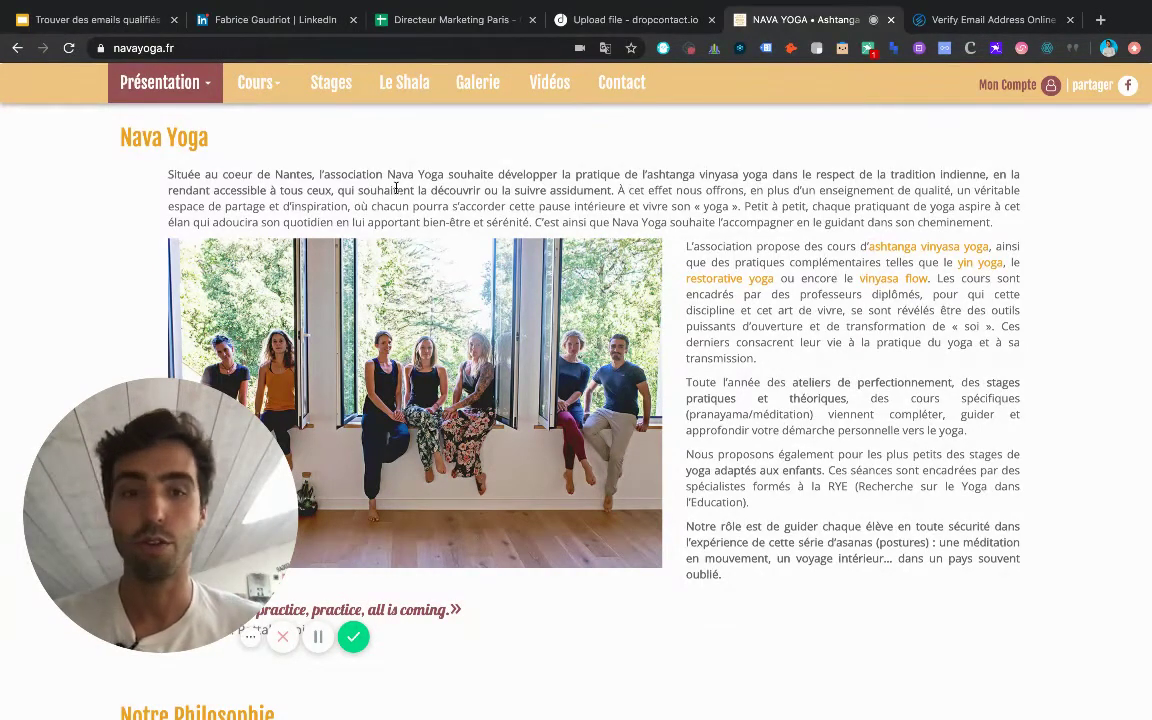
# - Switch to the "Trouver des emails qualifiés de prospects" presentation and review the "Les étapes du picking" slide
pyautogui.click(138, 24)
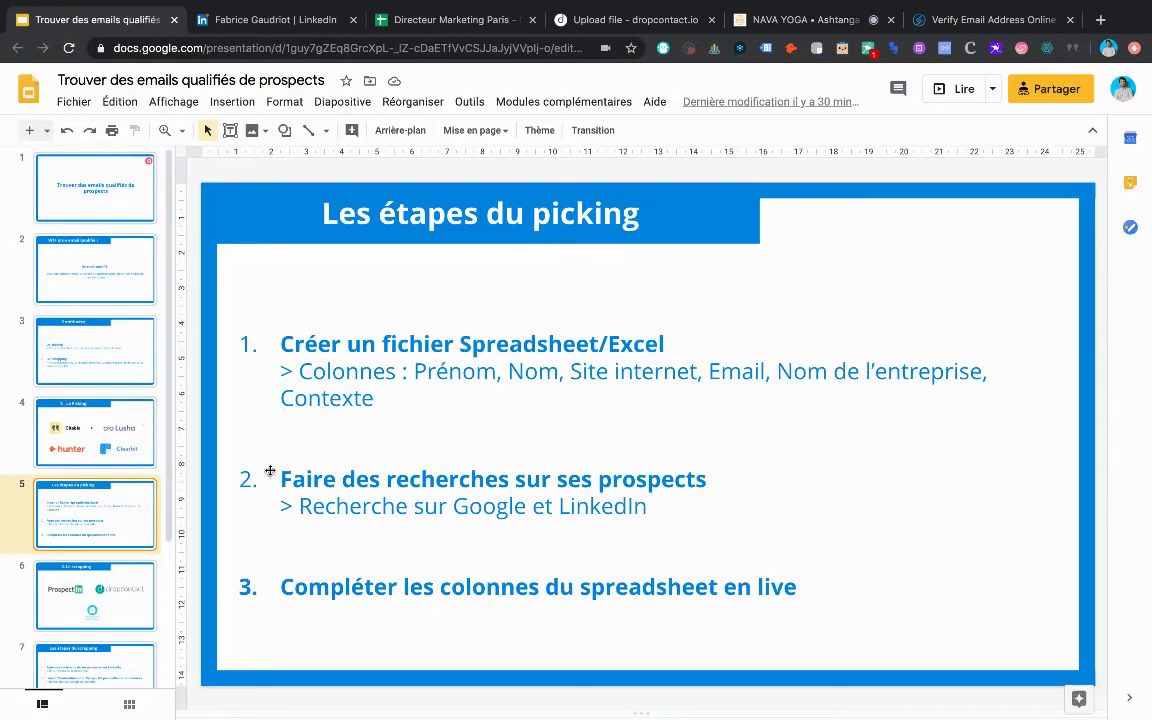
pyautogui.moveTo(170, 479); pyautogui.dragTo(937, 164)
pyautogui.scroll(-2, 93, 489)
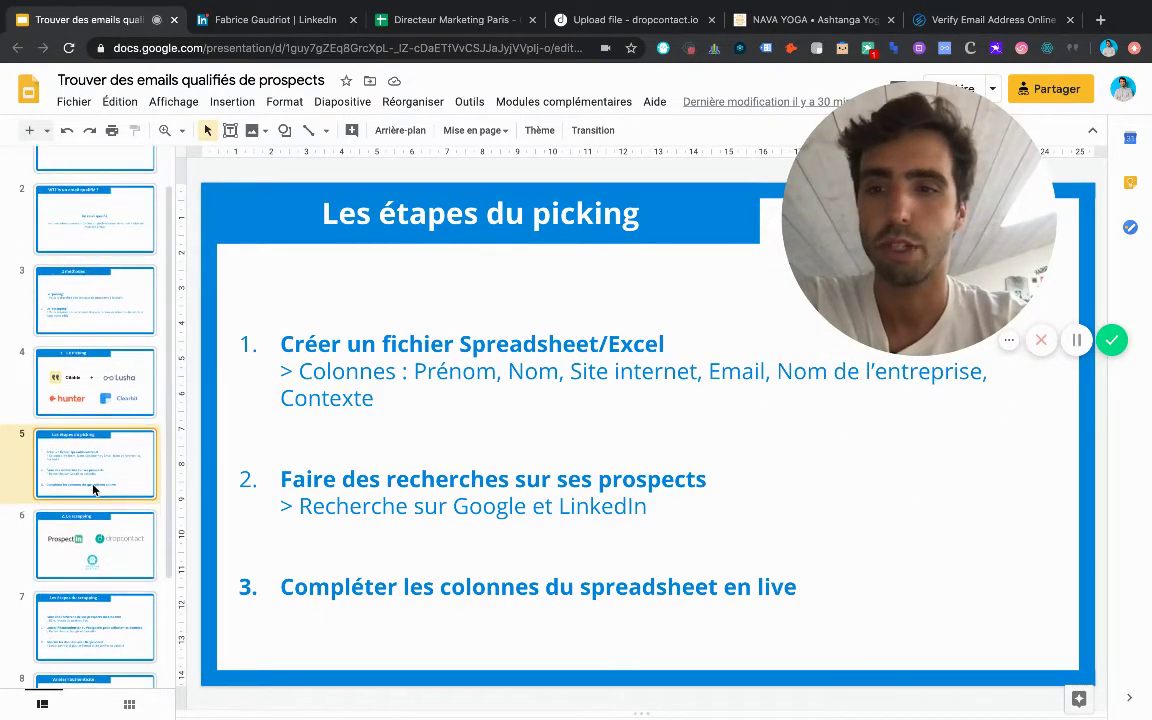
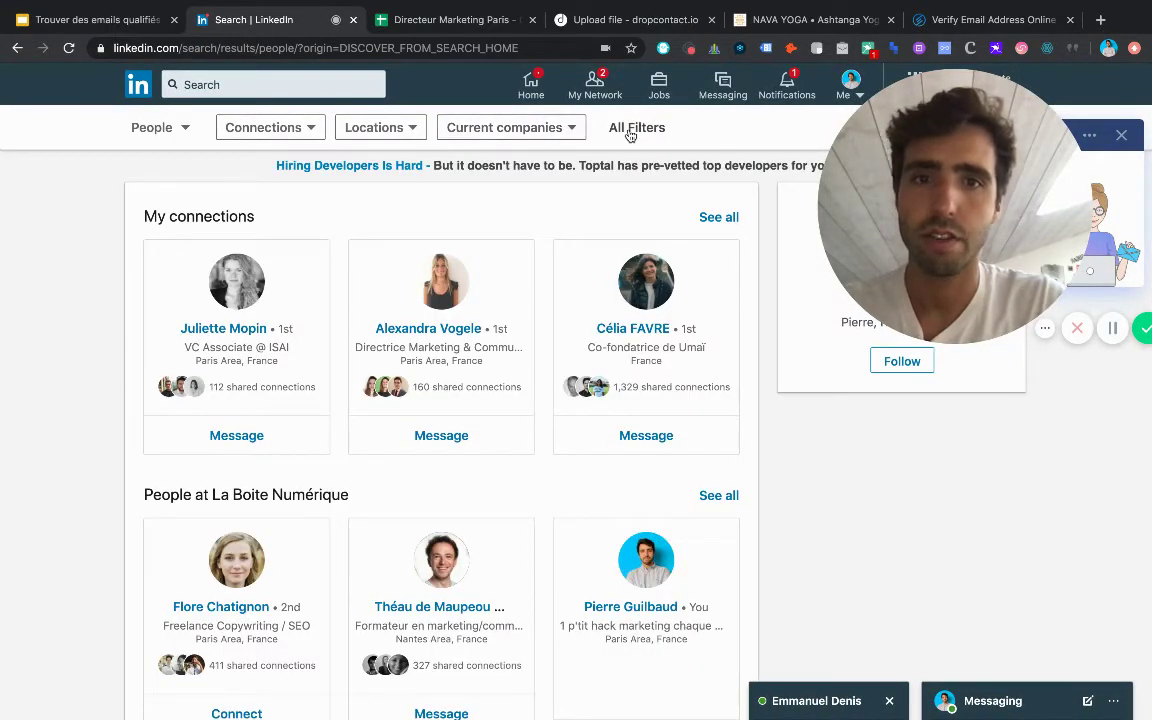
# - Open all the LinkedIn people filters and set the company filter to "incubateur"
pyautogui.click(622, 128)
pyautogui.scroll(-8, 527, 332)
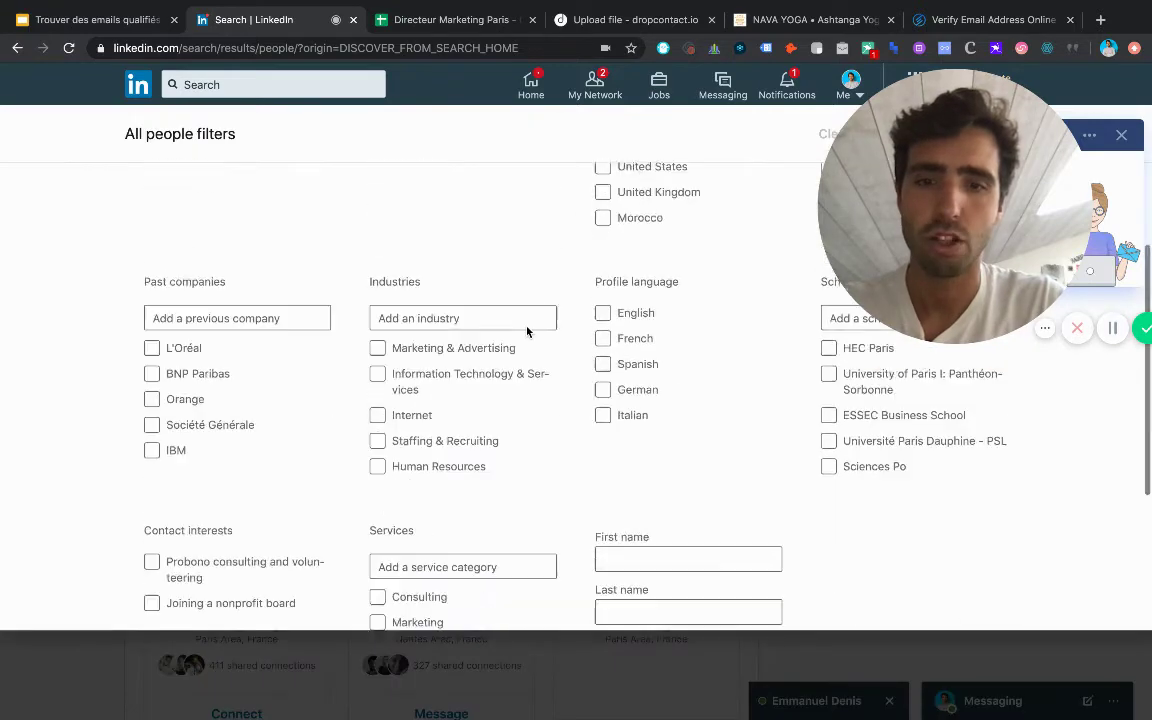
pyautogui.click(678, 476)
pyautogui.write('incubateur')
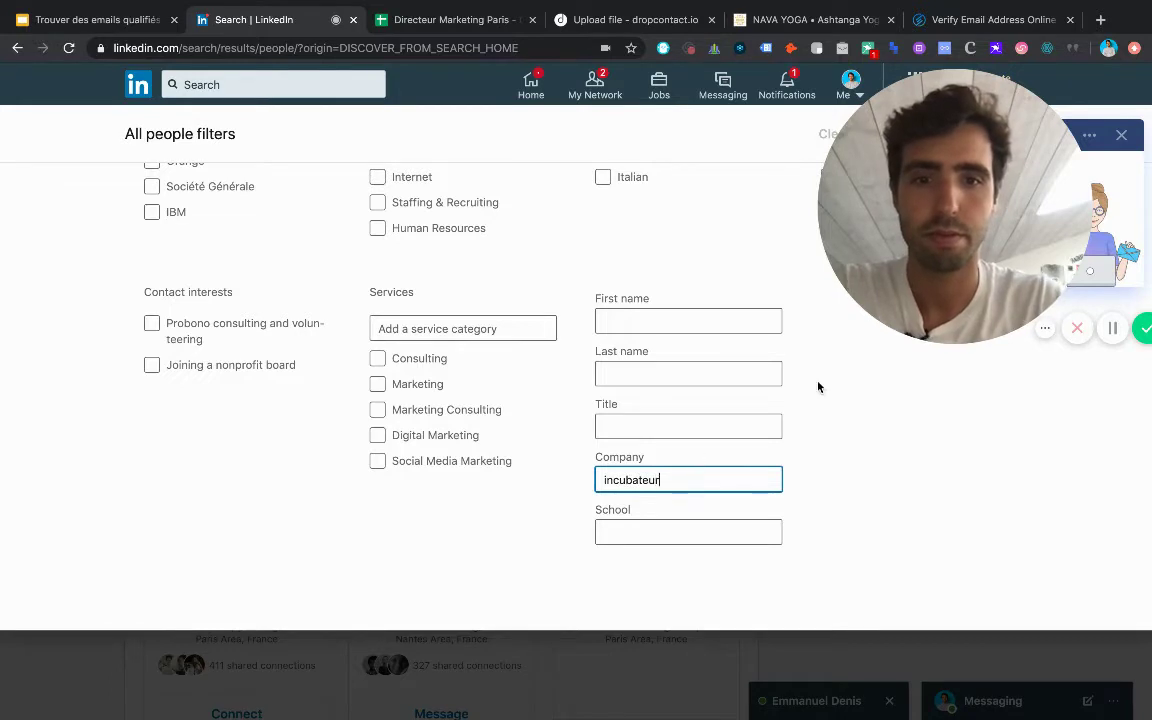
# - Restrict the people search to 2nd-degree connections located in France and apply the filters
pyautogui.scroll(8, 818, 387)
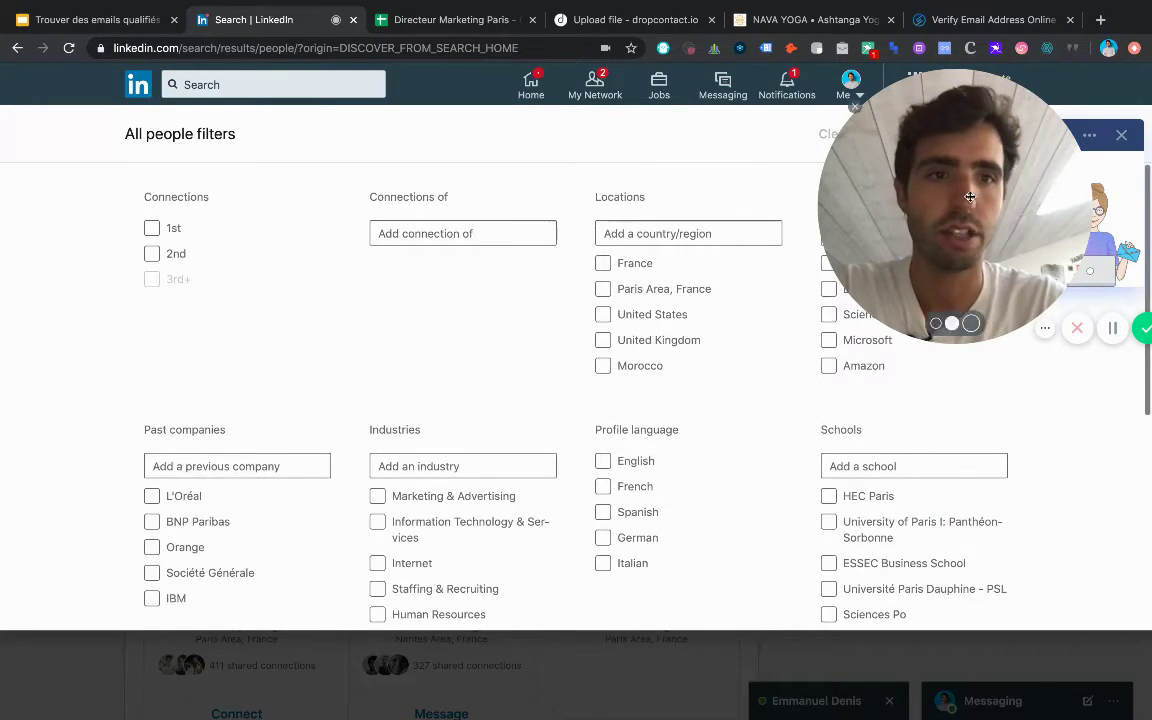
pyautogui.moveTo(961, 190)
pyautogui.mouseDown()
pyautogui.moveTo(837, 190)
pyautogui.moveTo(958, 191)
pyautogui.mouseUp()
pyautogui.click(158, 256)
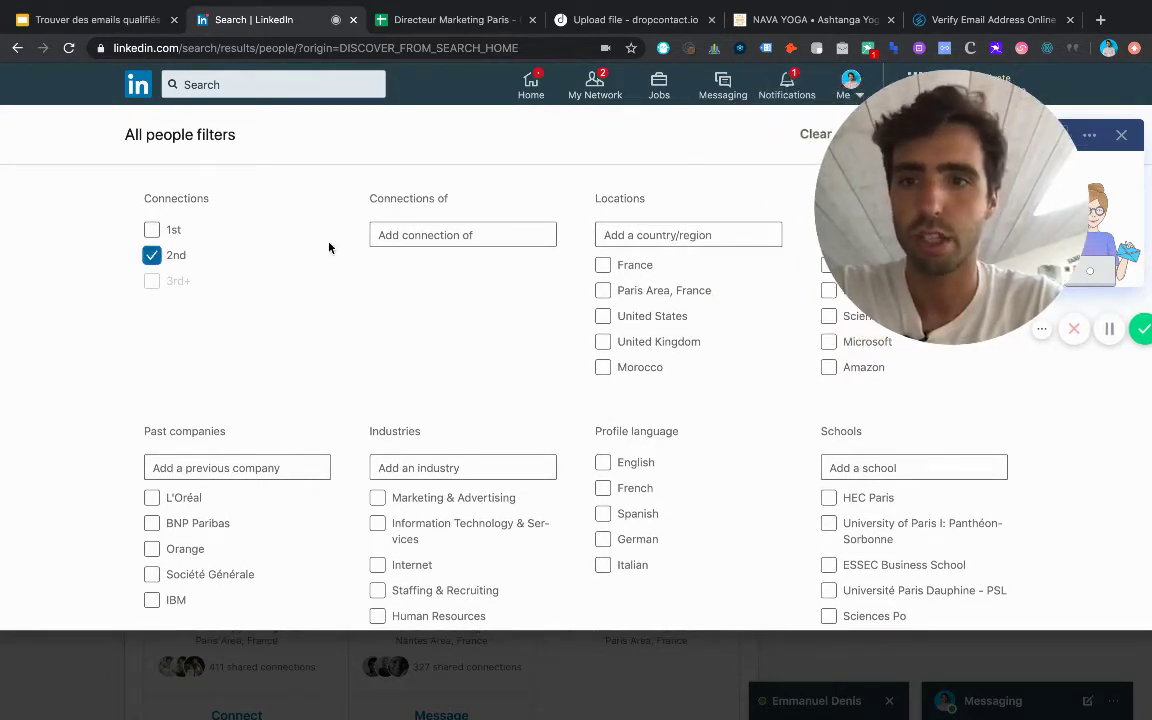
pyautogui.click(610, 268)
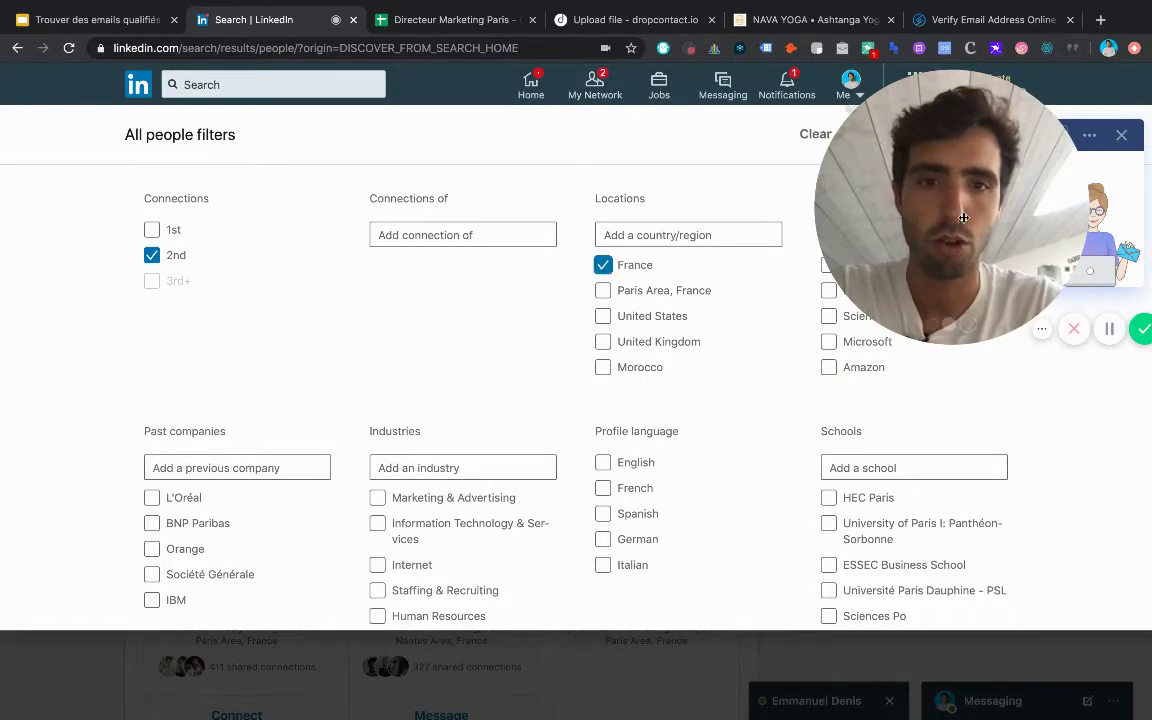
pyautogui.click(1121, 134)
pyautogui.click(988, 136)
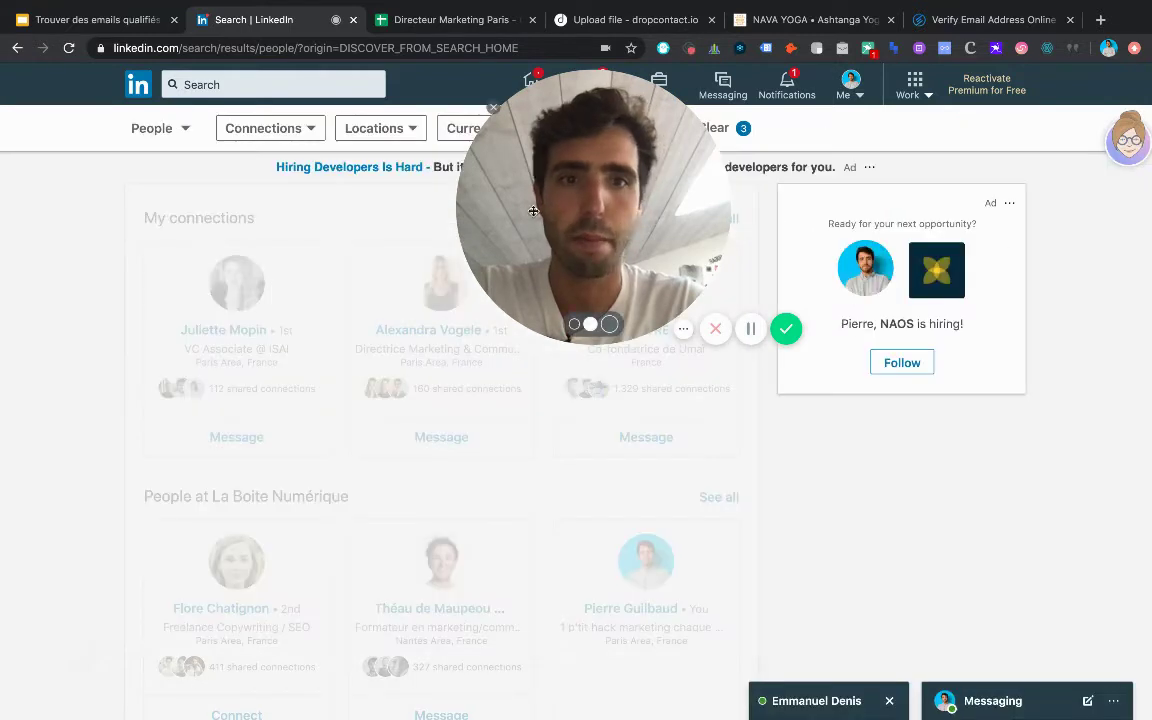
pyautogui.moveTo(586, 186); pyautogui.dragTo(959, 151)
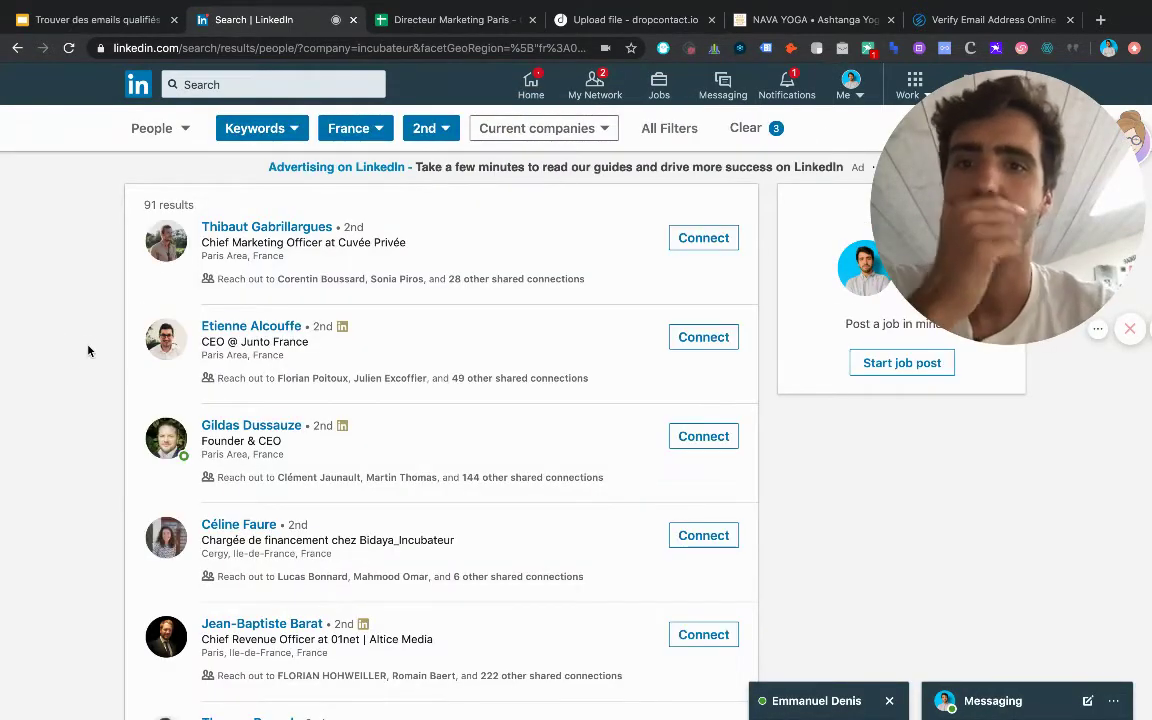
# - Look through the first page of people results, checking each profile's job title and link to an incubator
pyautogui.scroll(-1, 82, 373)
pyautogui.scroll(-5, 82, 373)
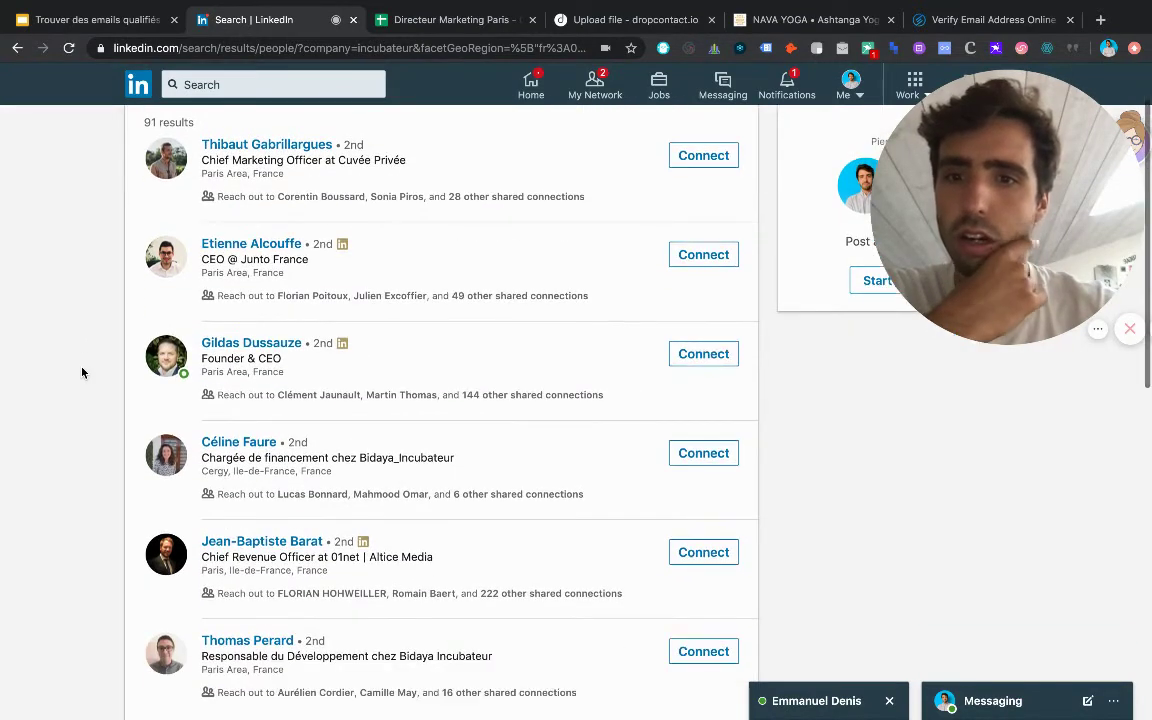
pyautogui.scroll(-4, 82, 373)
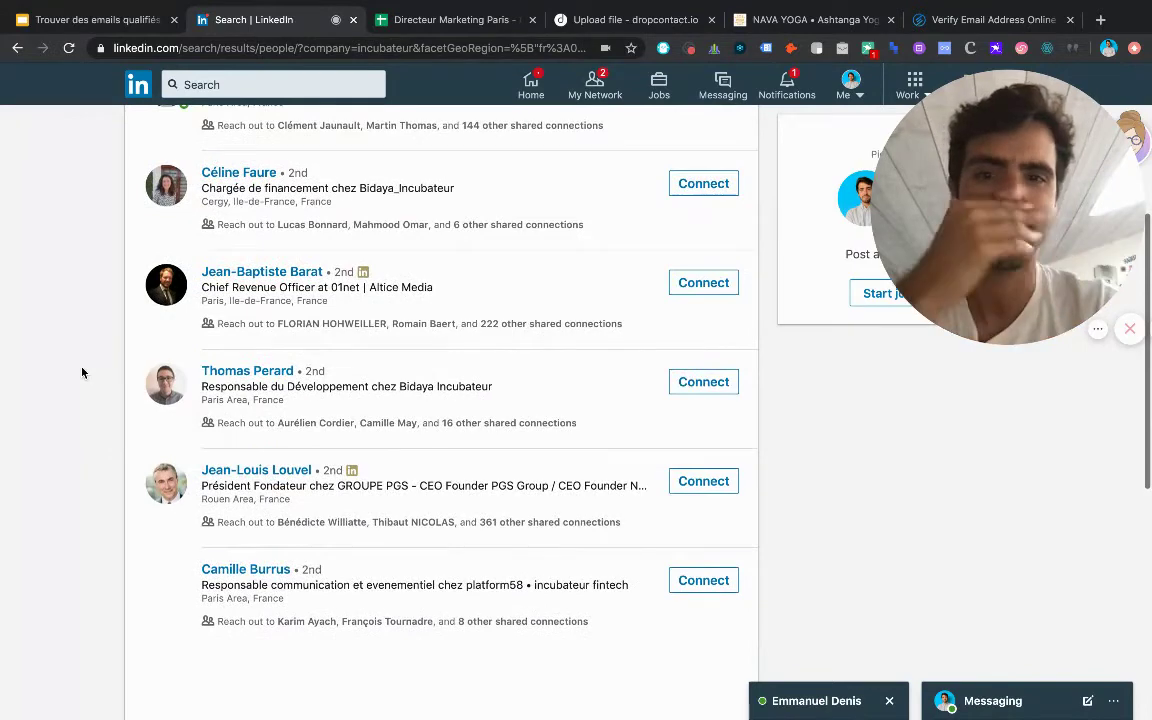
pyautogui.scroll(-1, 82, 373)
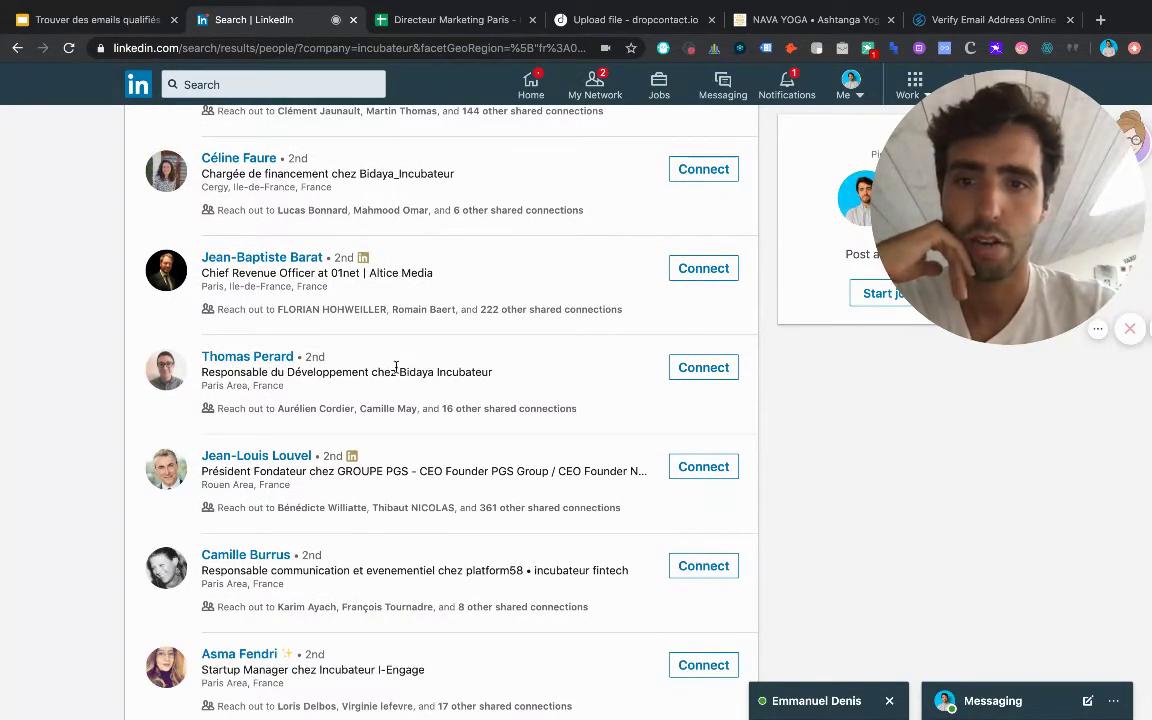
pyautogui.scroll(-3, 486, 387)
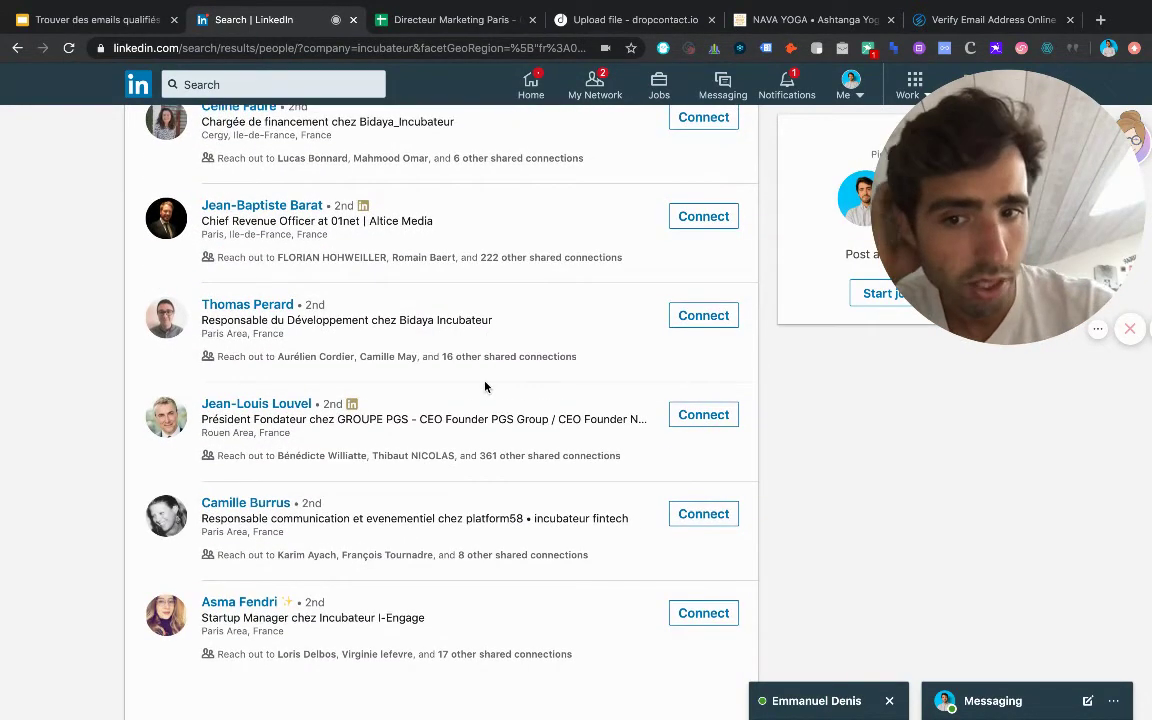
pyautogui.scroll(-2, 404, 488)
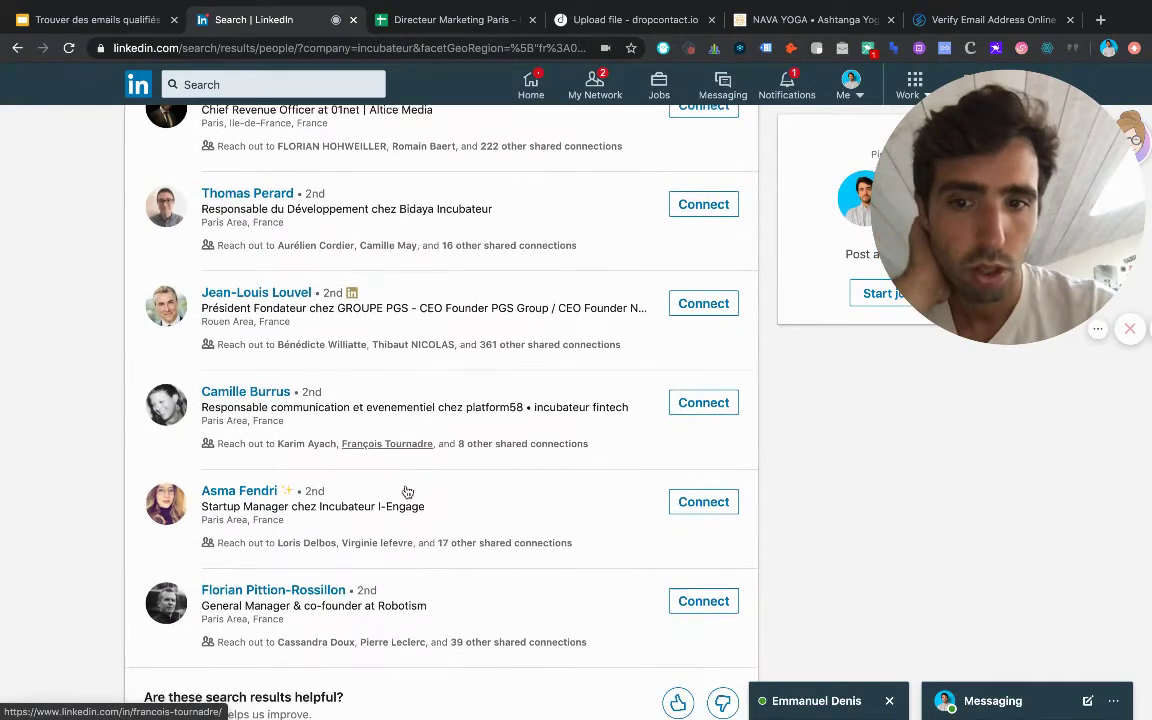
pyautogui.scroll(5, 362, 446)
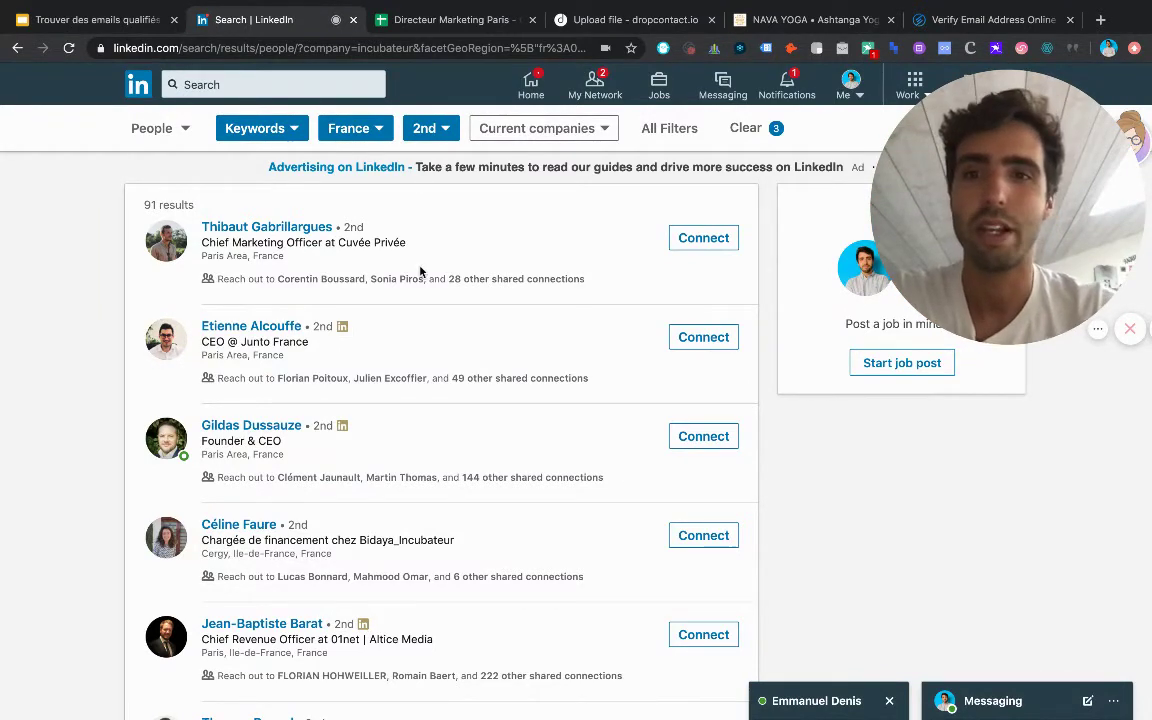
# - Change the company filter of the people search to "cci" and apply it
pyautogui.click(666, 130)
pyautogui.scroll(-5, 667, 415)
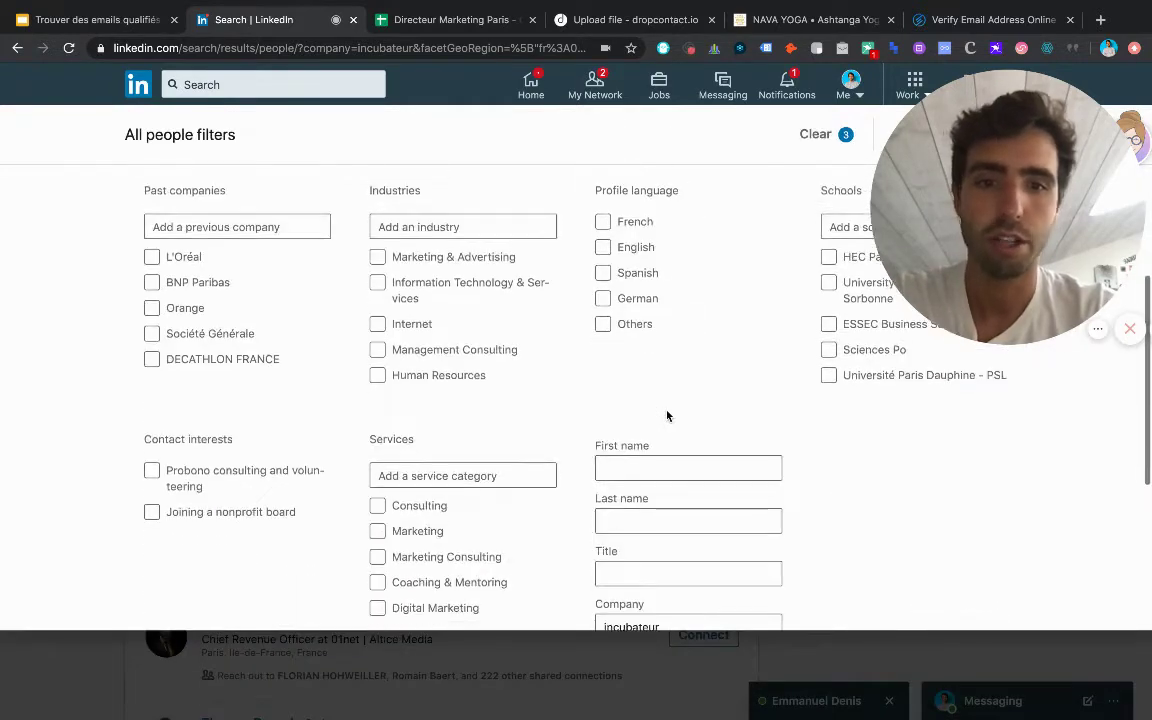
pyautogui.doubleClick(639, 524)
pyautogui.write('ccci')
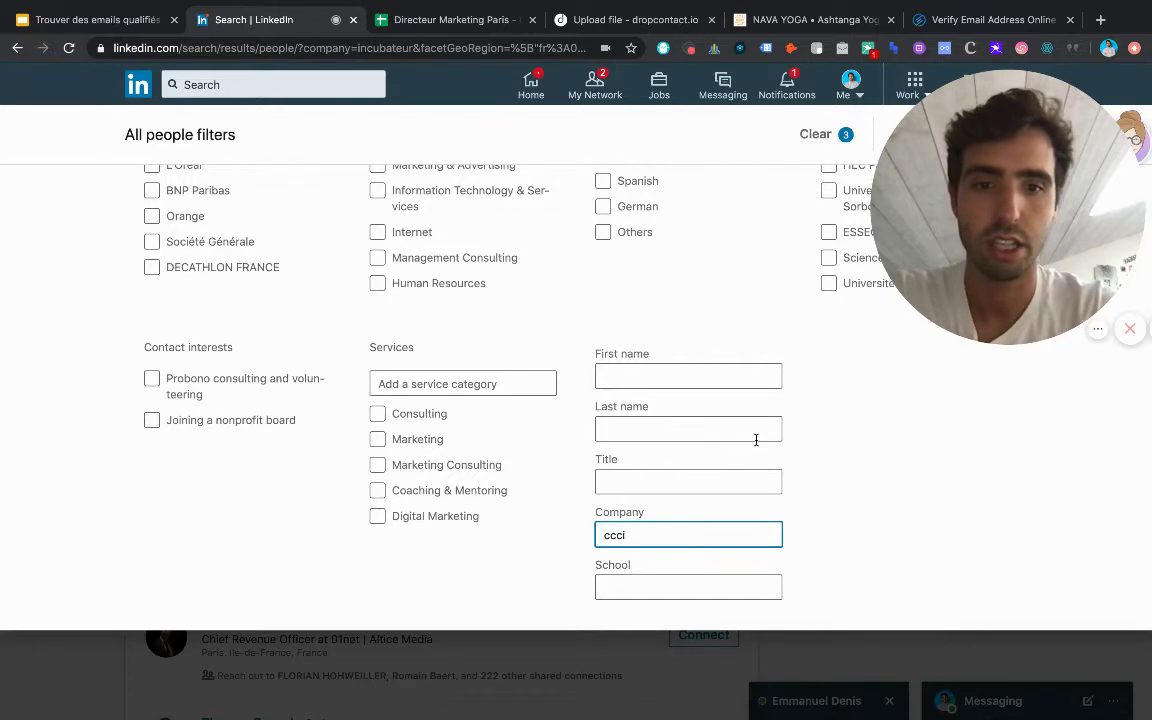
pyautogui.press('BackSpace')
pyautogui.write('i')
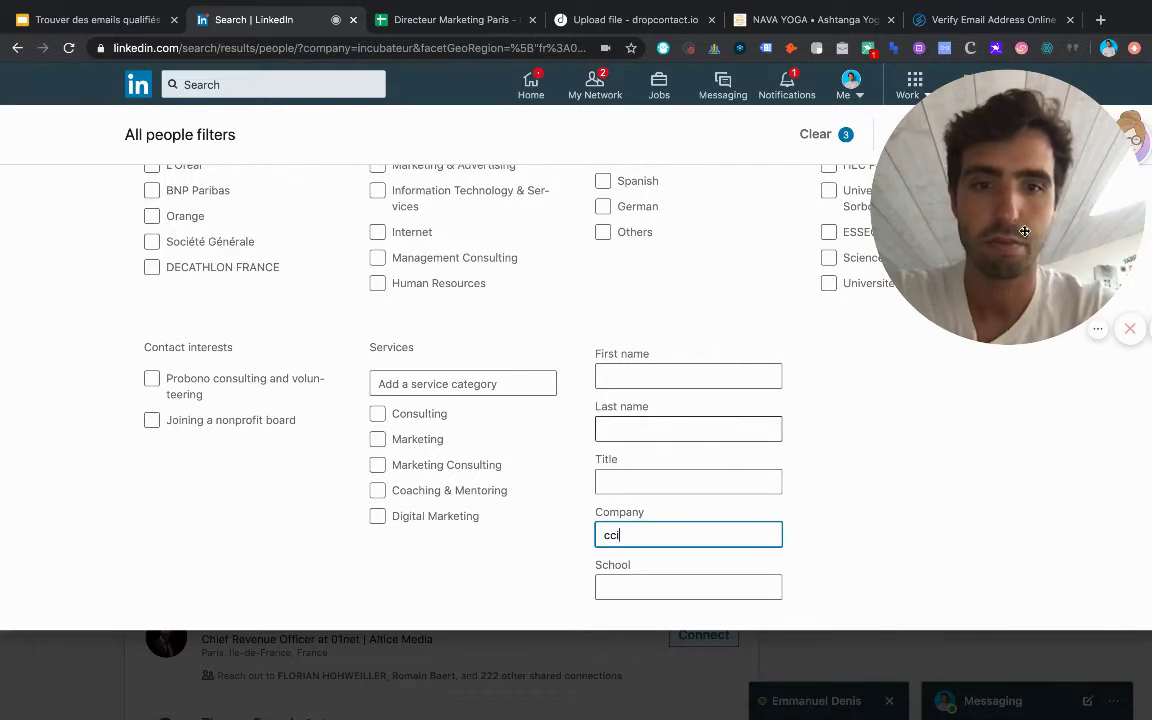
pyautogui.click(990, 135)
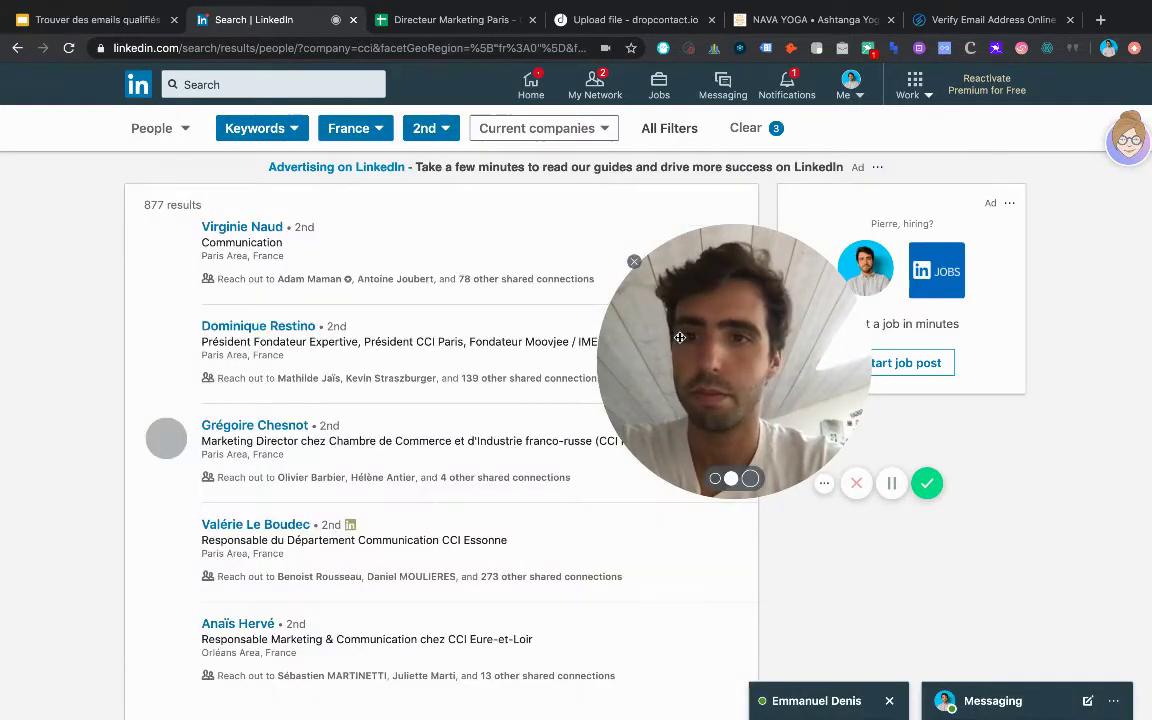
# - Look through the first page of CCI people results, checking each profile's job title and organisation
pyautogui.moveTo(679, 337); pyautogui.dragTo(881, 245)
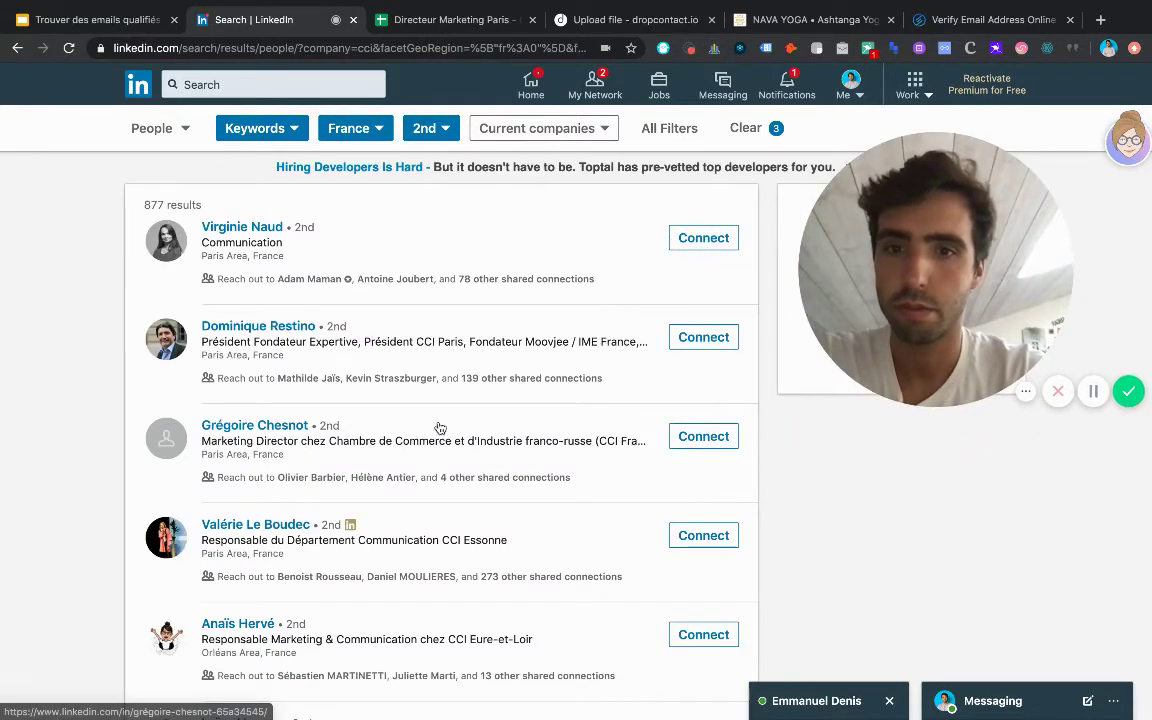
pyautogui.scroll(-2, 440, 400)
pyautogui.scroll(-1, 480, 390)
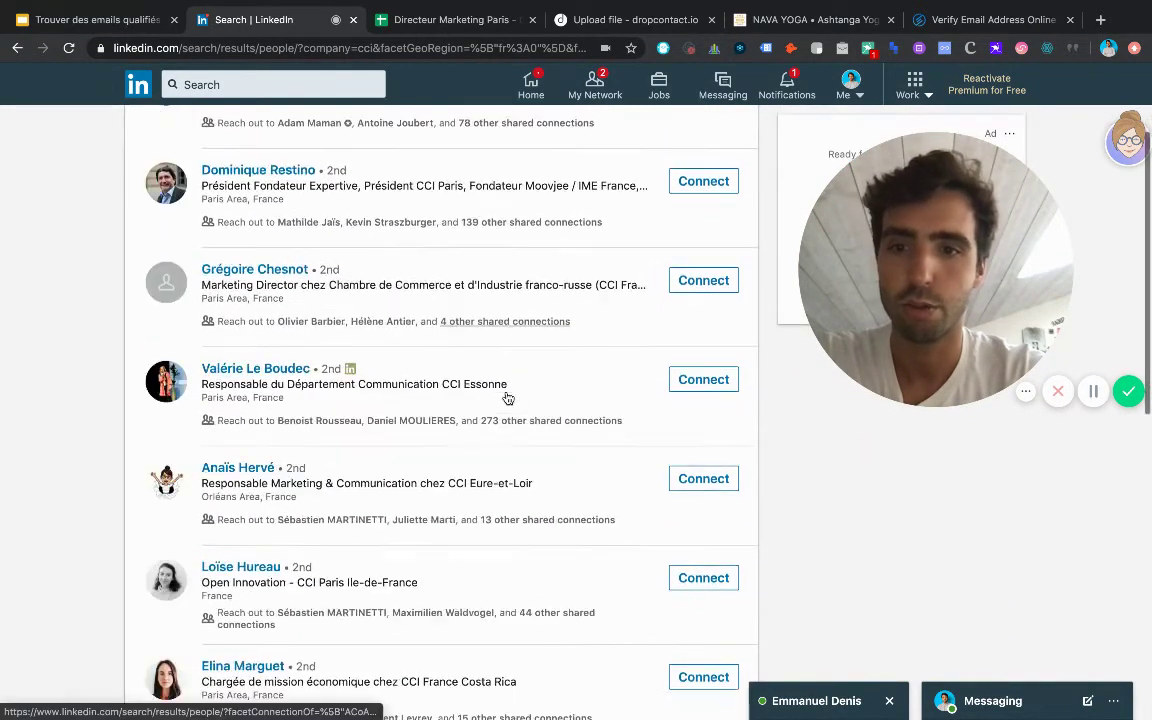
pyautogui.scroll(-1, 442, 405)
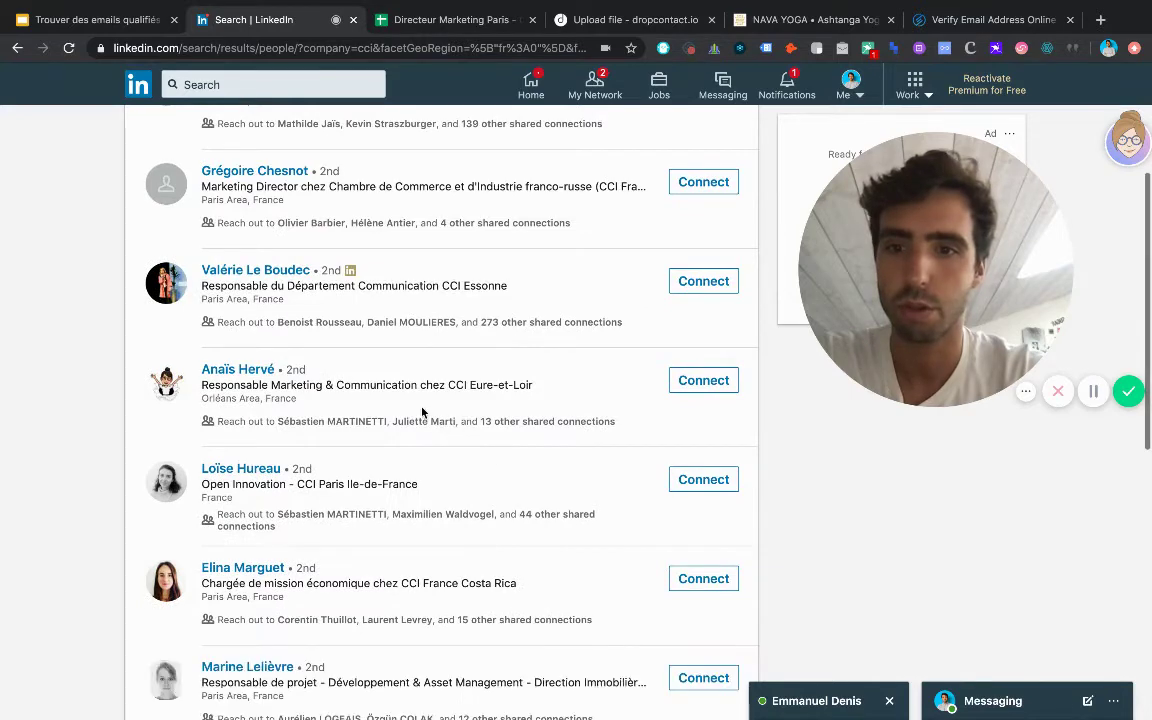
pyautogui.scroll(-1, 560, 473)
pyautogui.scroll(-1, 405, 404)
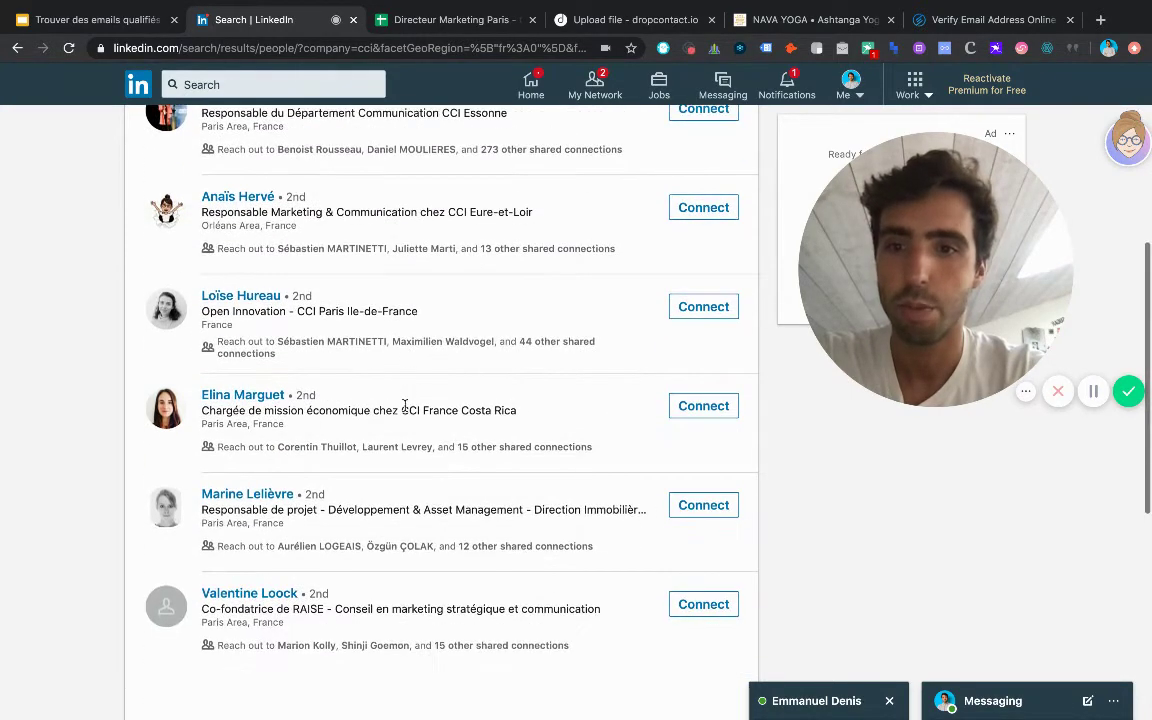
pyautogui.scroll(-1, 450, 465)
pyautogui.scroll(-1, 405, 414)
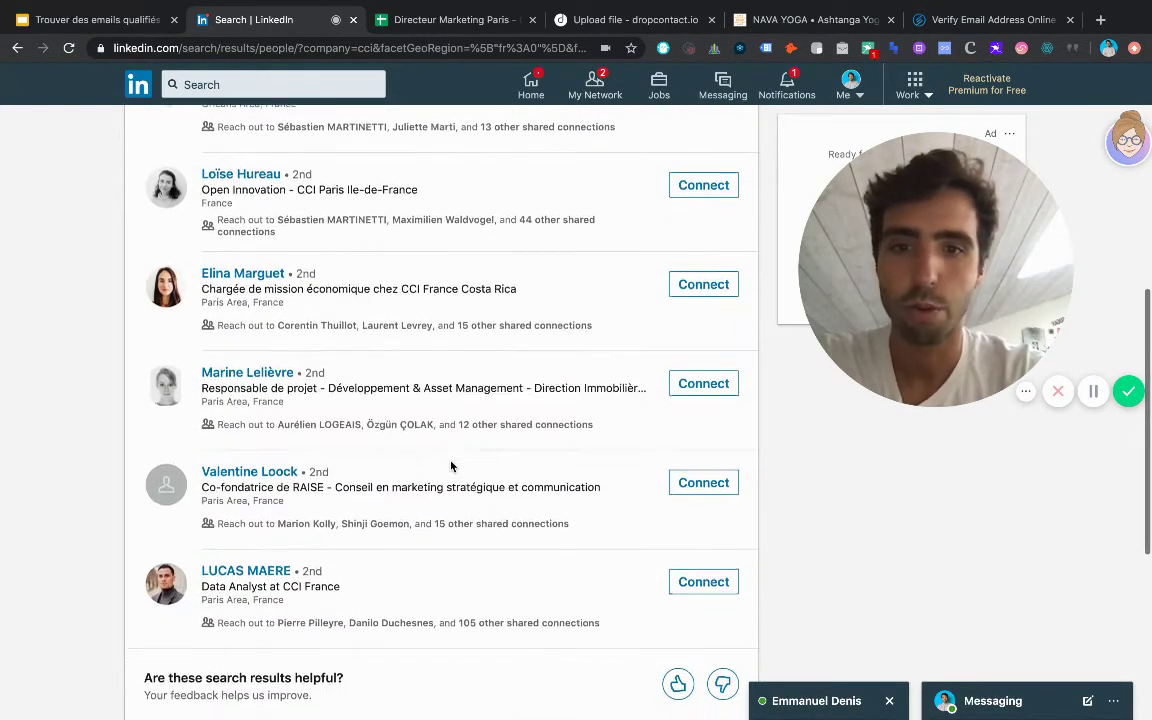
pyautogui.scroll(-1, 396, 527)
pyautogui.scroll(6, 396, 527)
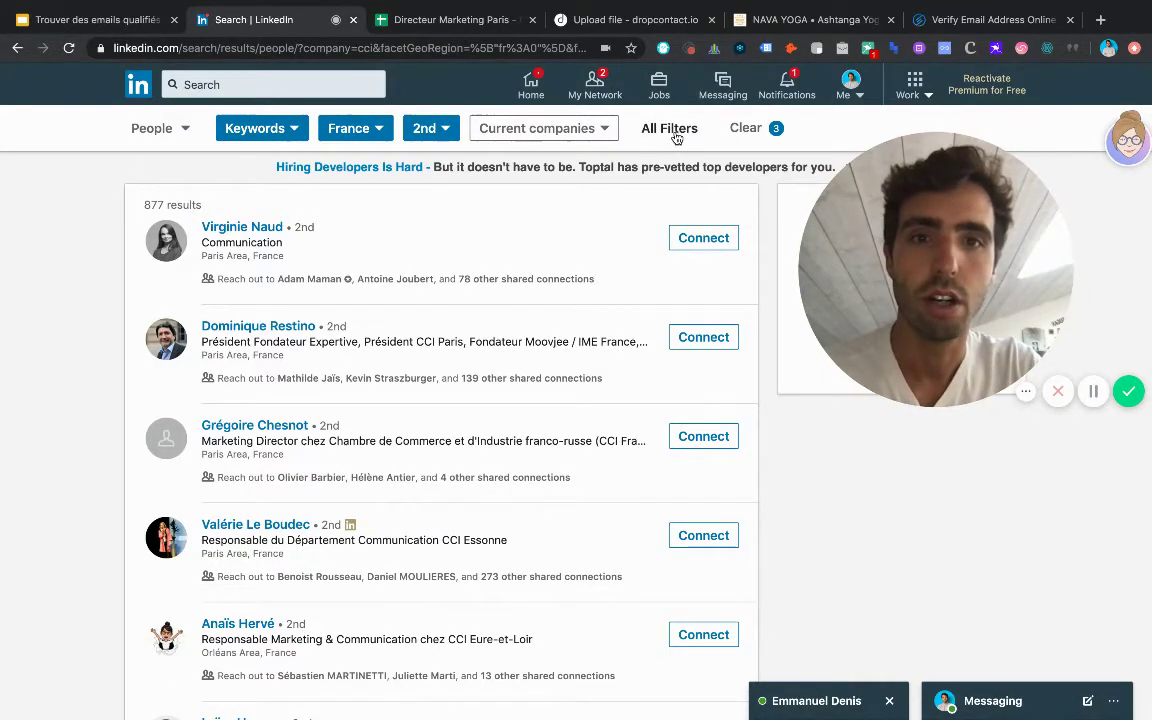
# - Add a marketing title filter to the "cci" company search and apply it
pyautogui.scroll(-4, 600, 455)
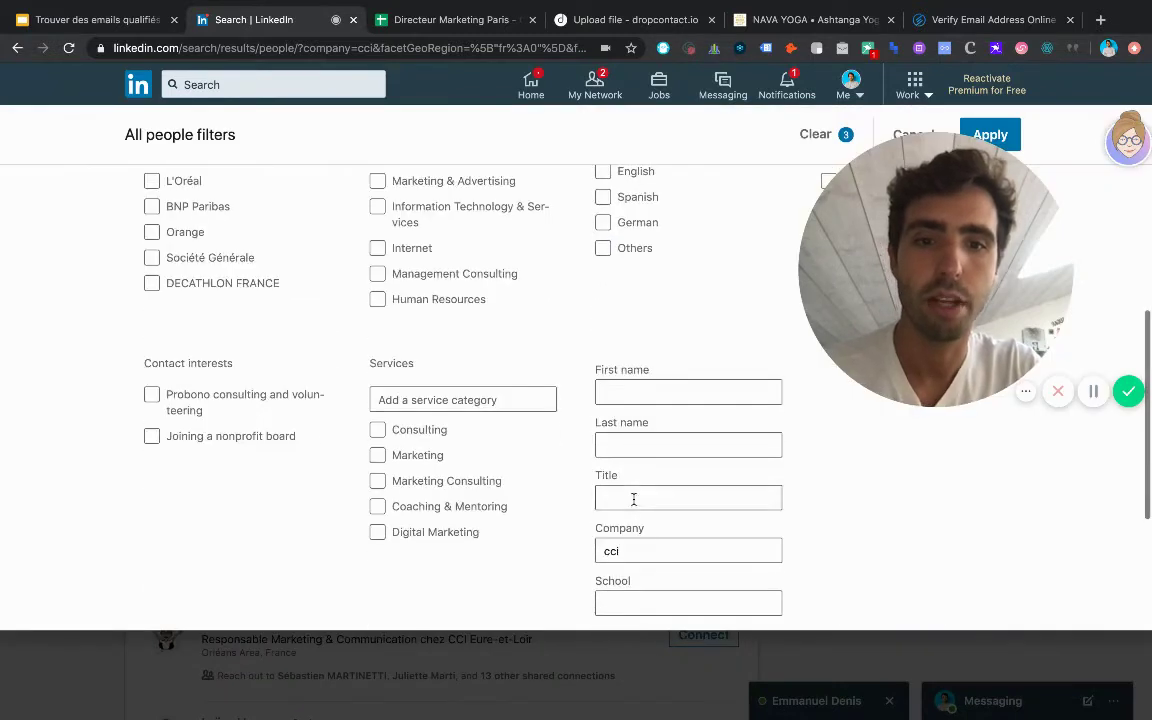
pyautogui.click(638, 421)
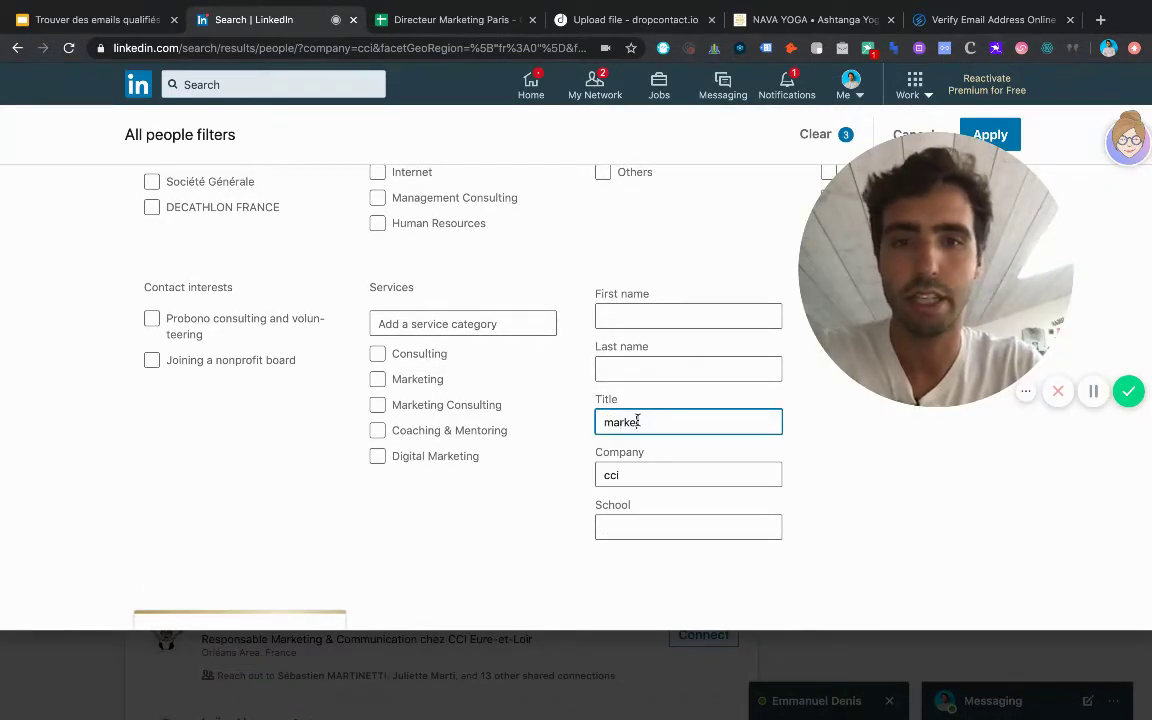
pyautogui.click(1003, 136)
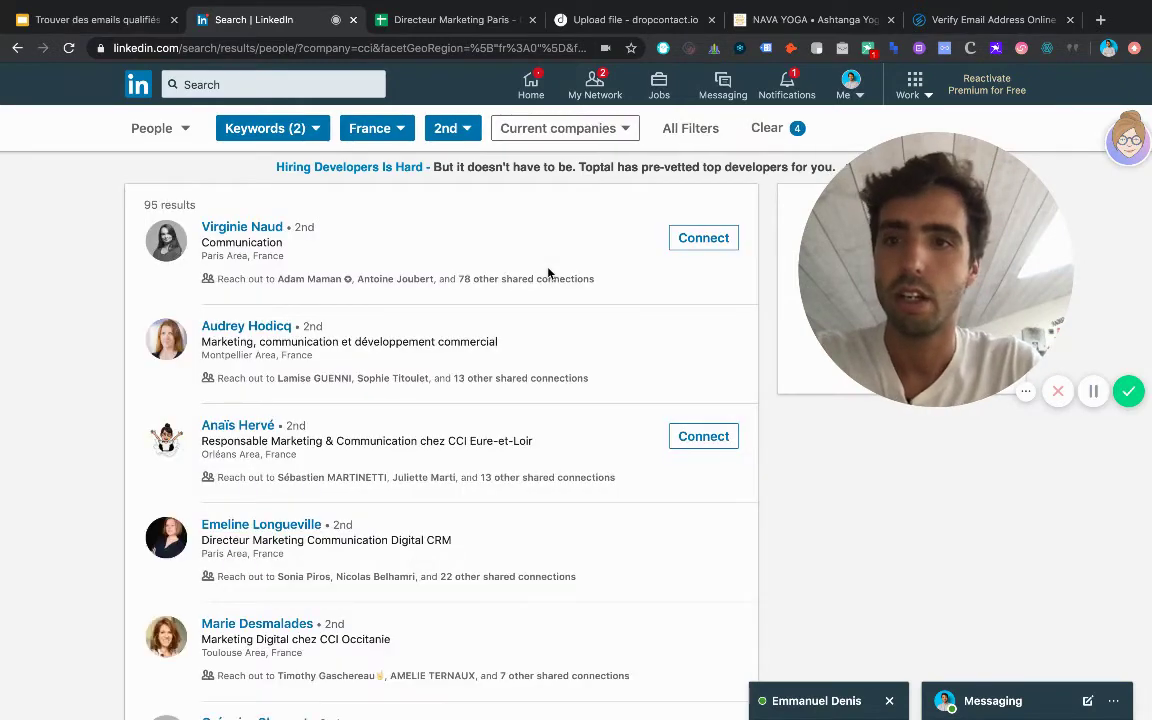
# - Look through the narrowed results, checking that the profiles hold marketing roles at a CCI
pyautogui.scroll(-1, 530, 368)
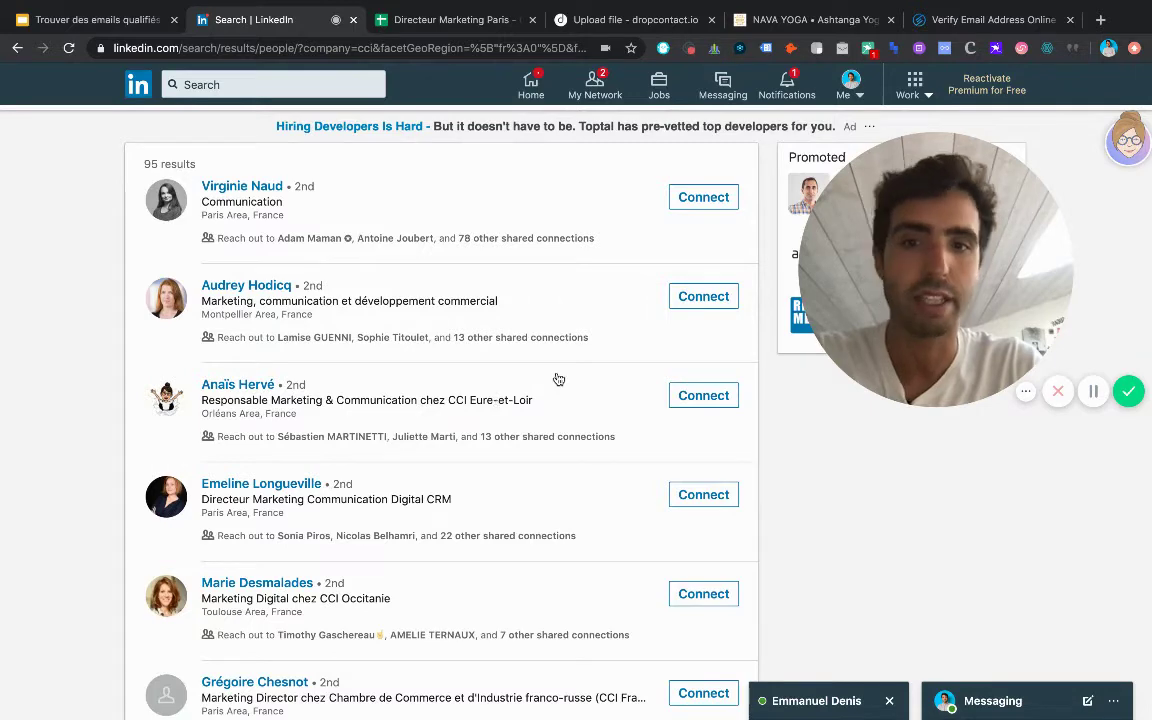
pyautogui.scroll(-1, 558, 379)
pyautogui.scroll(-1, 484, 470)
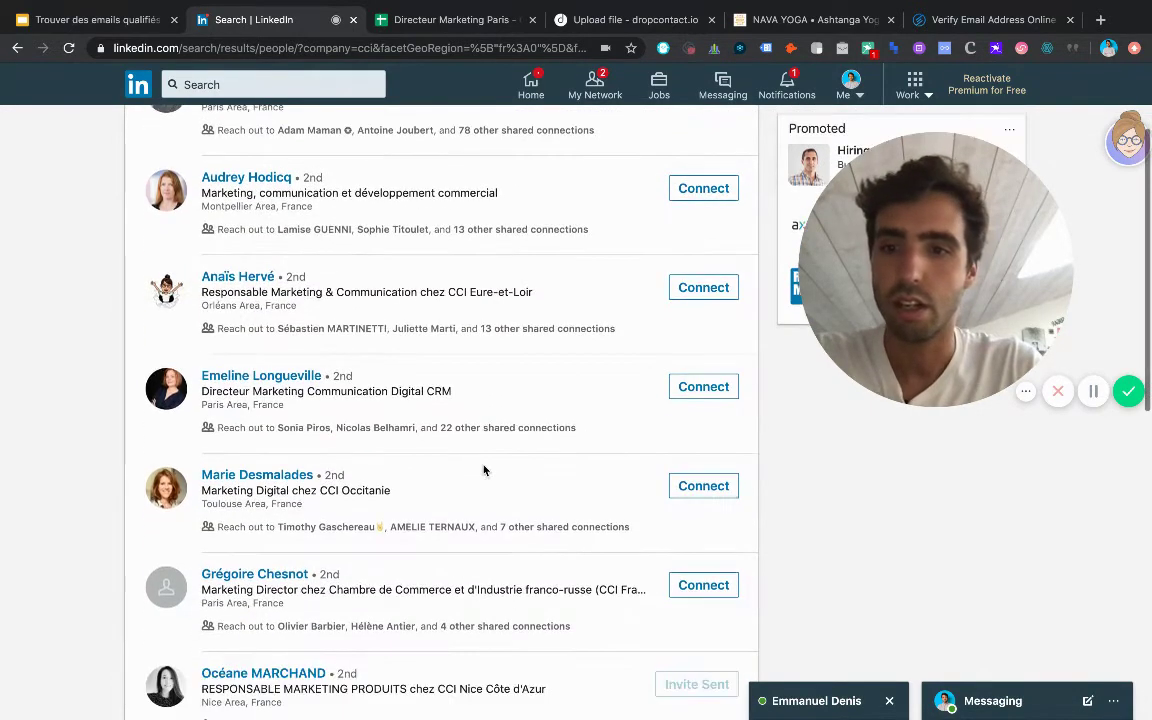
pyautogui.scroll(-2, 470, 480)
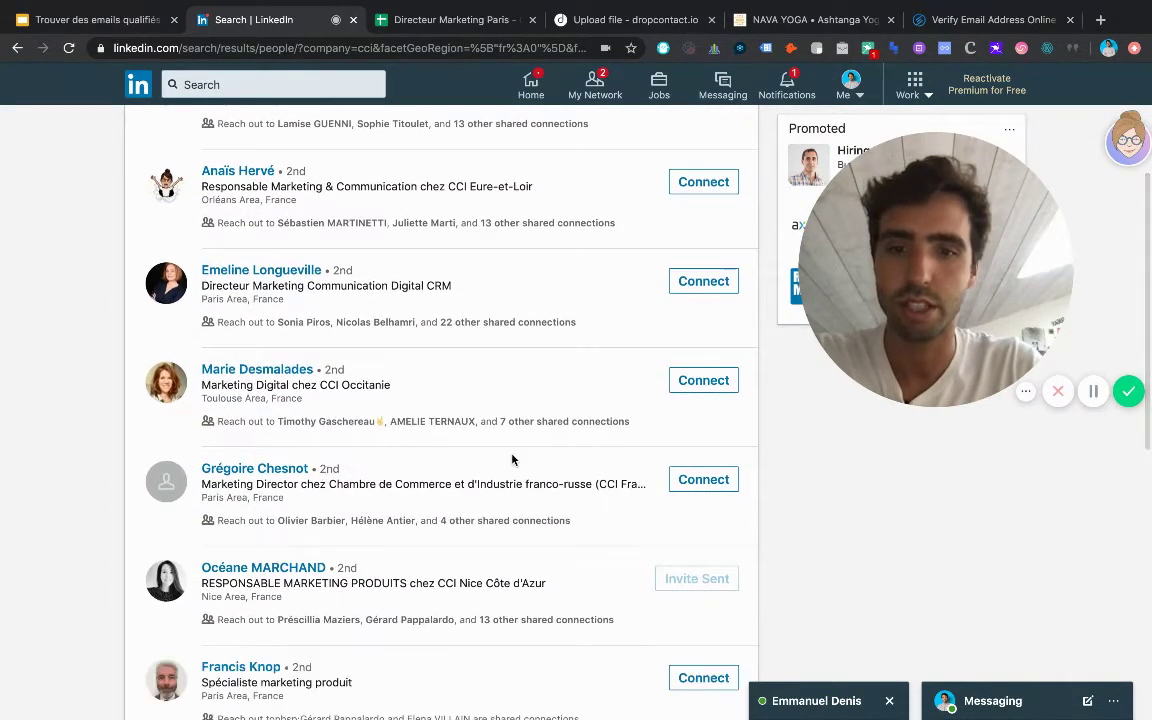
pyautogui.scroll(-1, 512, 459)
pyautogui.scroll(5, 512, 459)
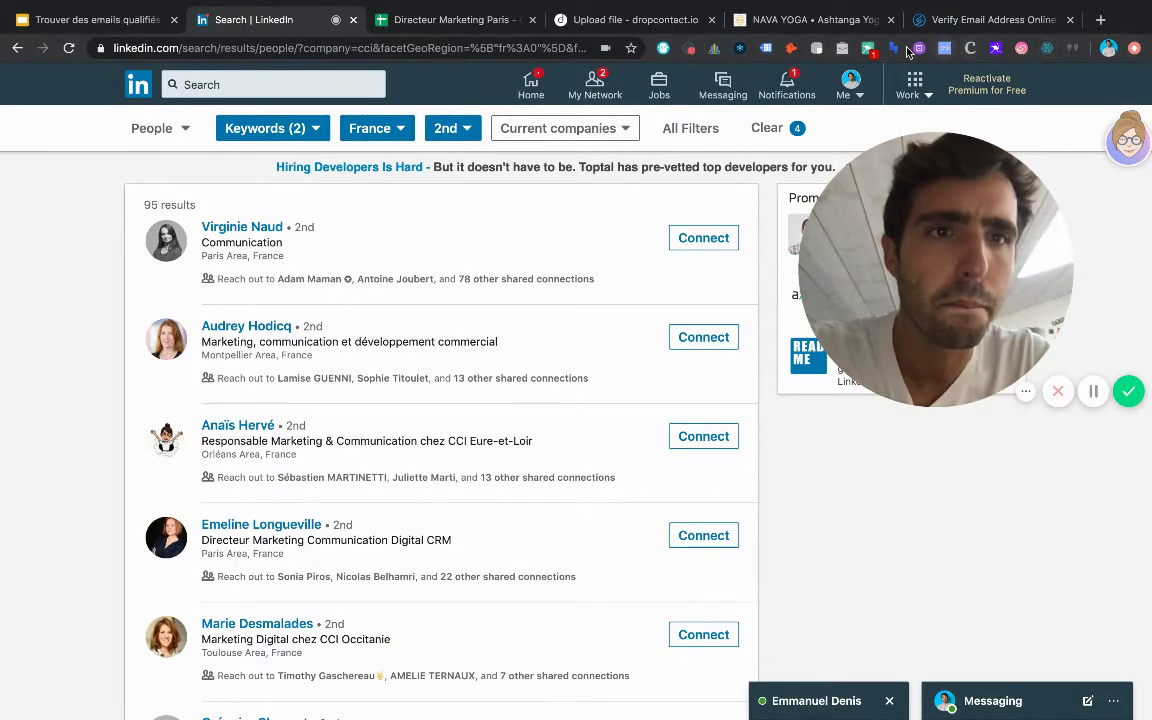
# - Open the ProspectIn export for the current search and look for a "CCI" campaign among the existing ones
pyautogui.click(873, 52)
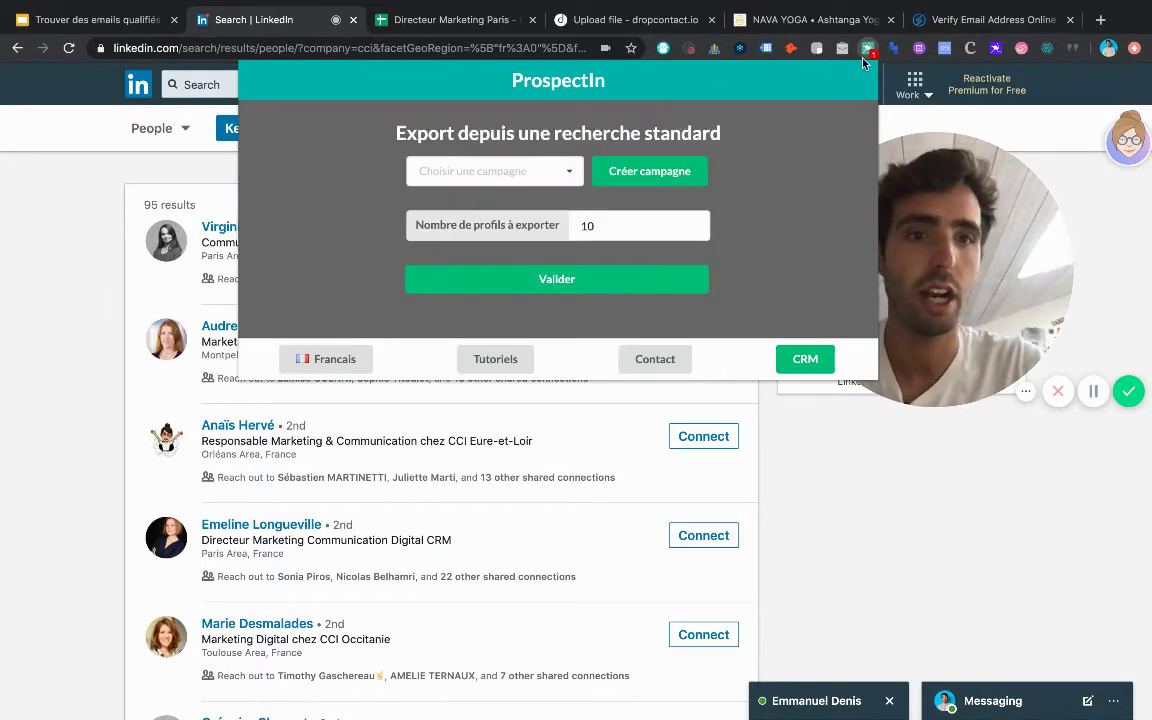
pyautogui.click(522, 173)
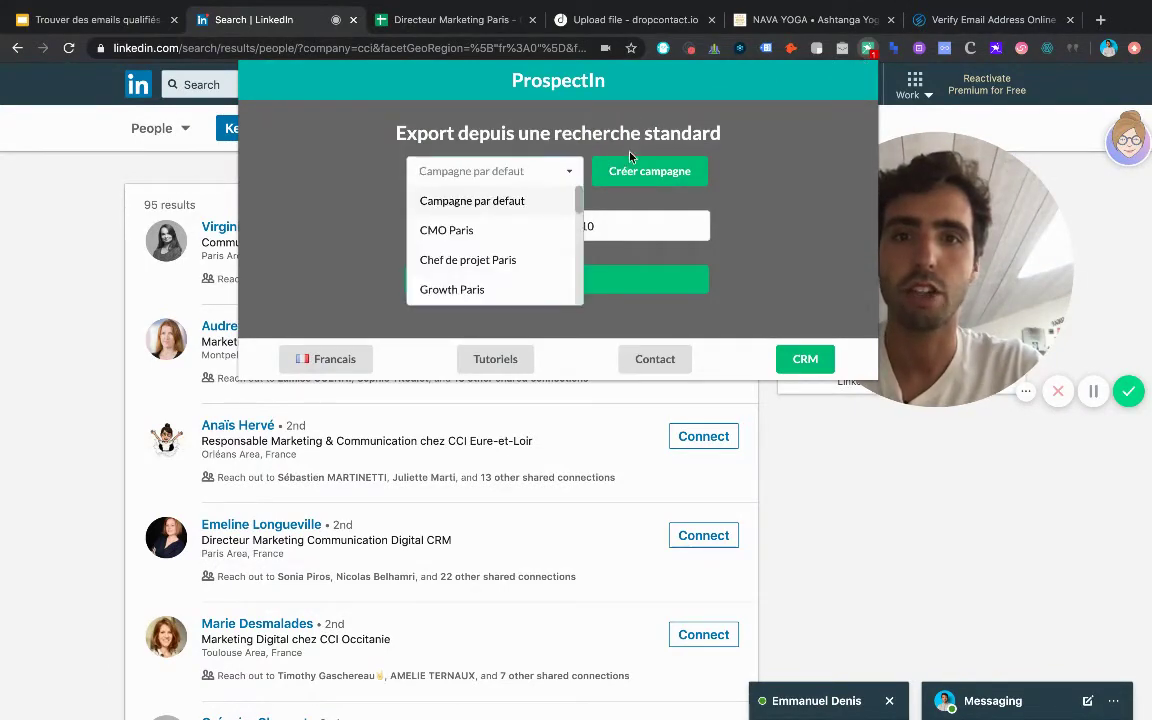
pyautogui.click(465, 170)
pyautogui.click(473, 166)
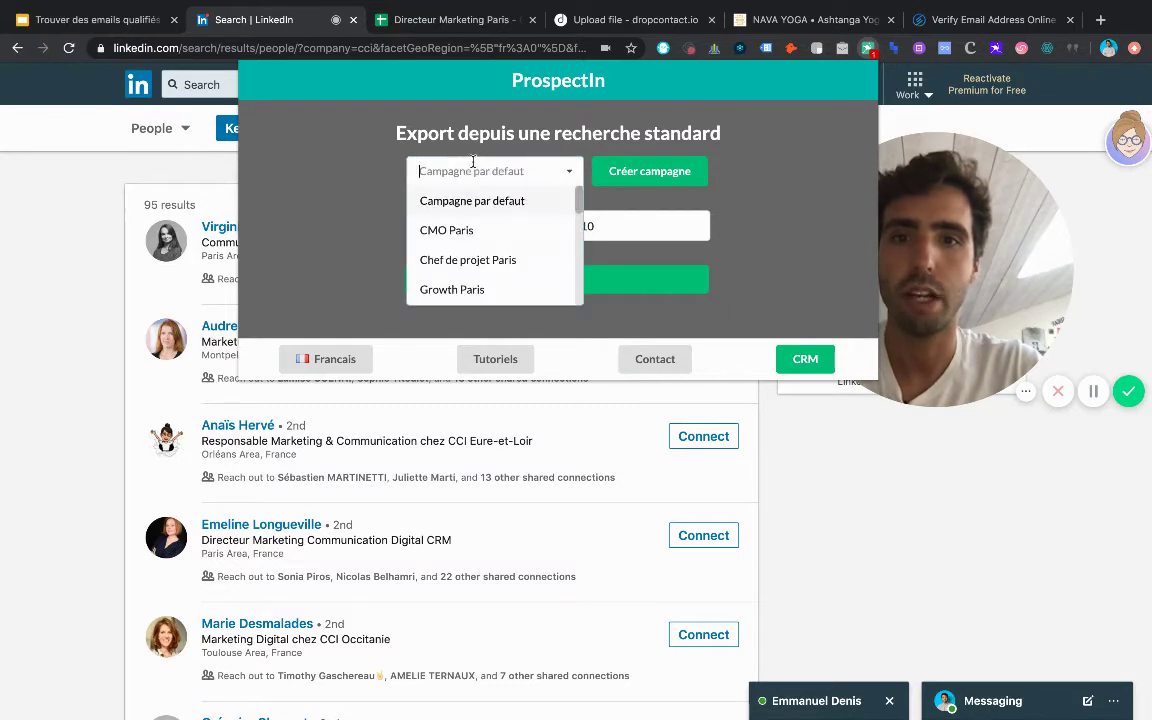
pyautogui.write('CCI')
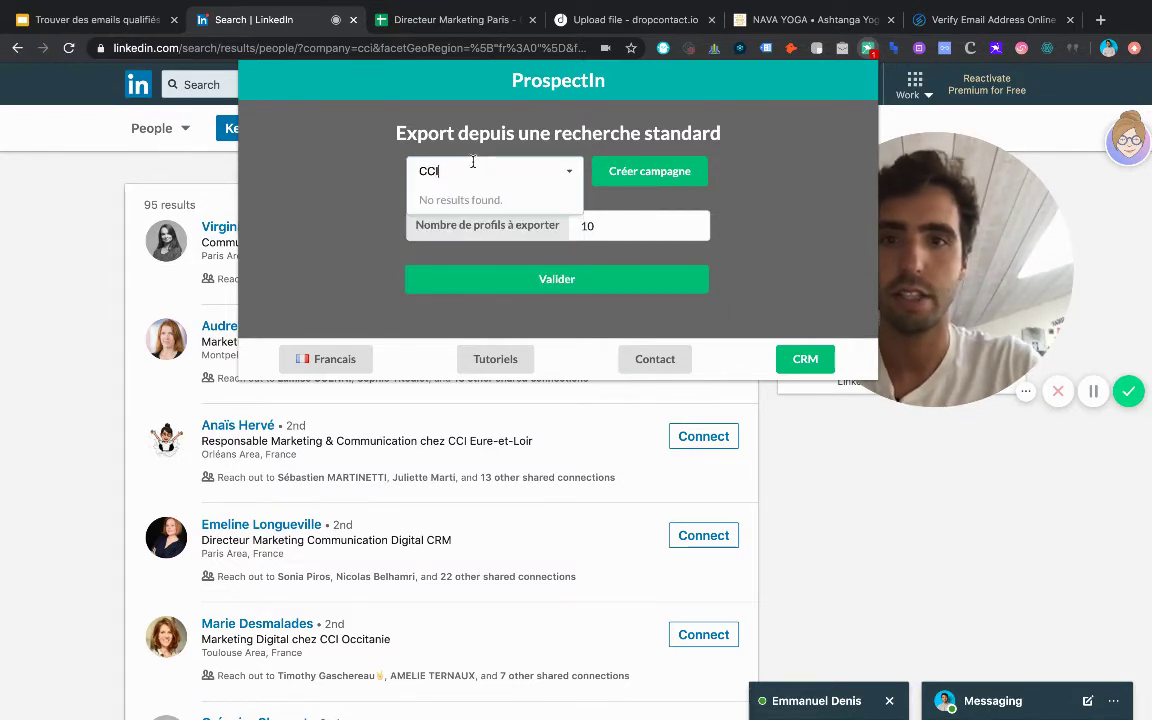
pyautogui.press('BackSpace')
pyautogui.press('BackSpace')
pyautogui.press('BackSpace')
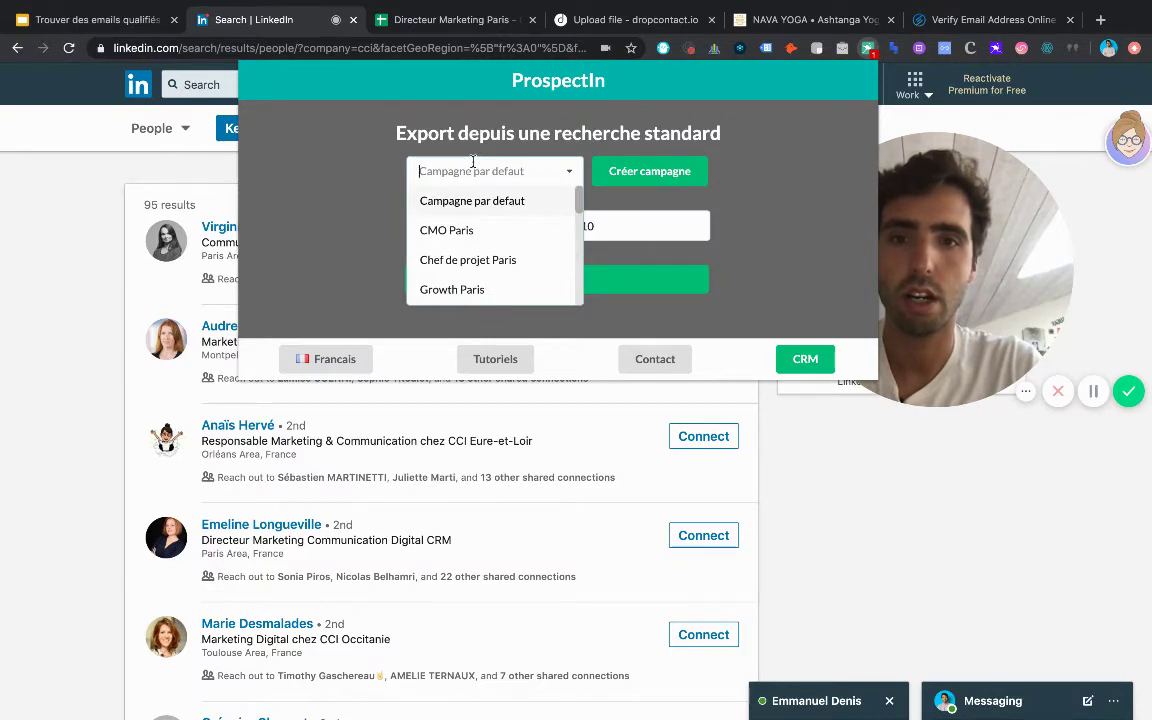
pyautogui.click(399, 176)
pyautogui.click(450, 168)
pyautogui.write('CCI Franc')
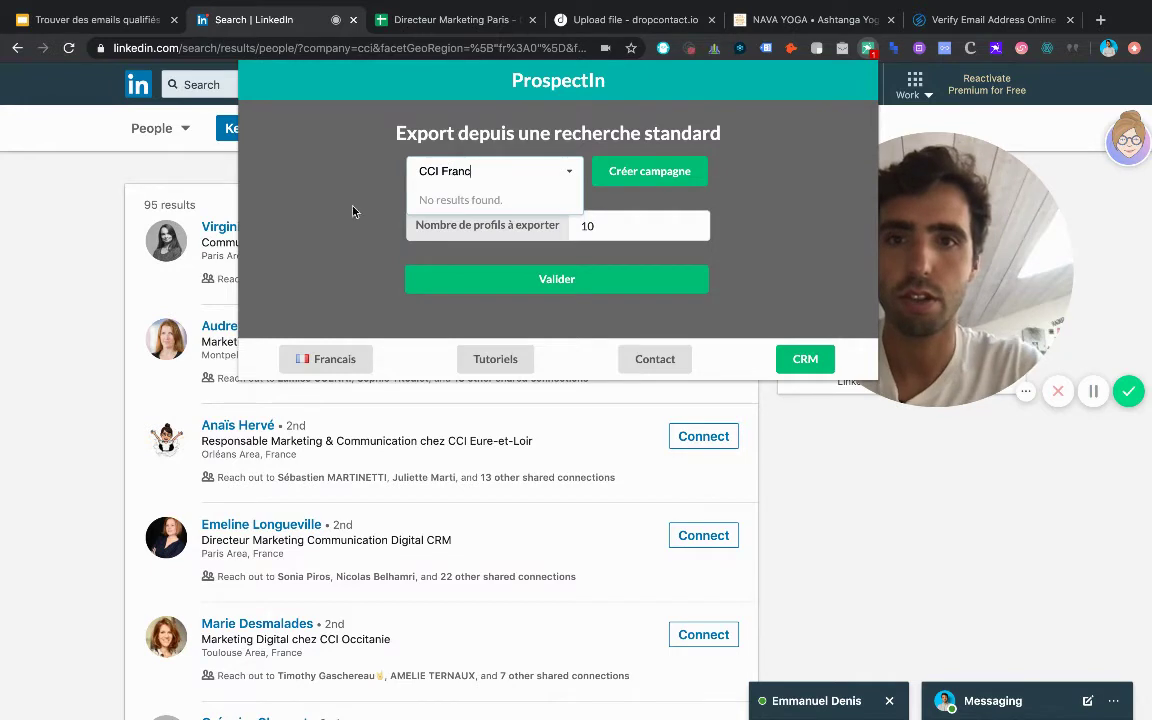
pyautogui.click(352, 211)
pyautogui.click(488, 172)
pyautogui.scroll(-2, 472, 273)
pyautogui.scroll(-5, 472, 273)
pyautogui.scroll(7, 472, 272)
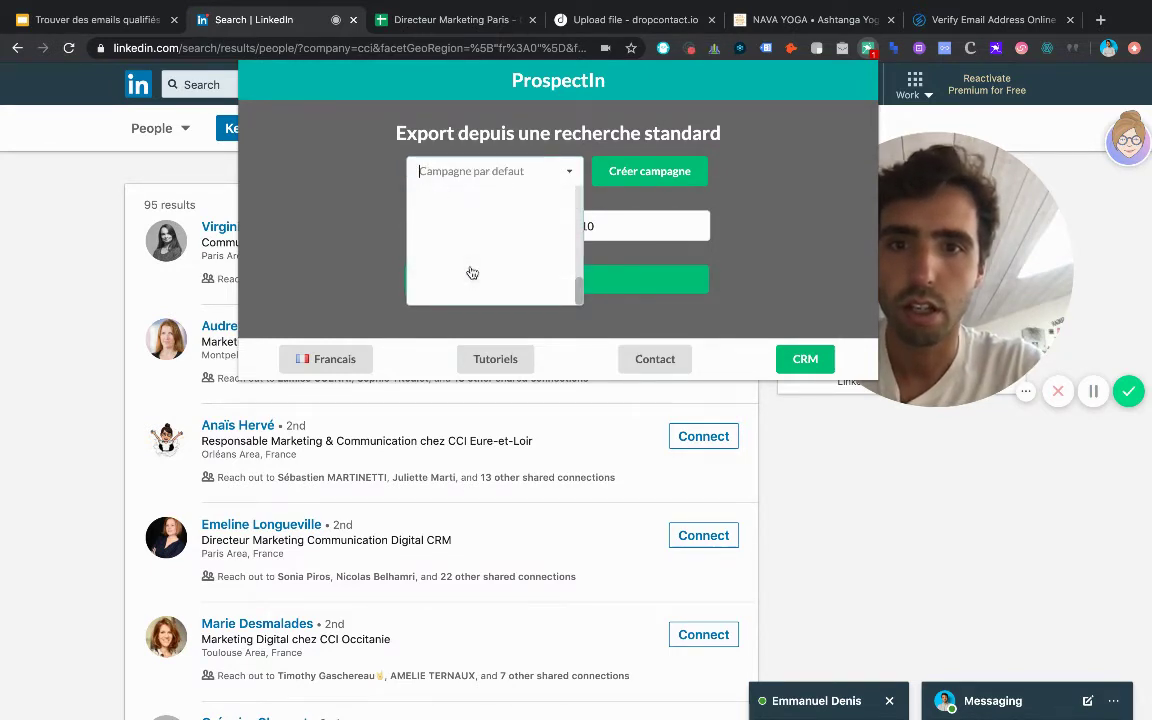
pyautogui.click(549, 193)
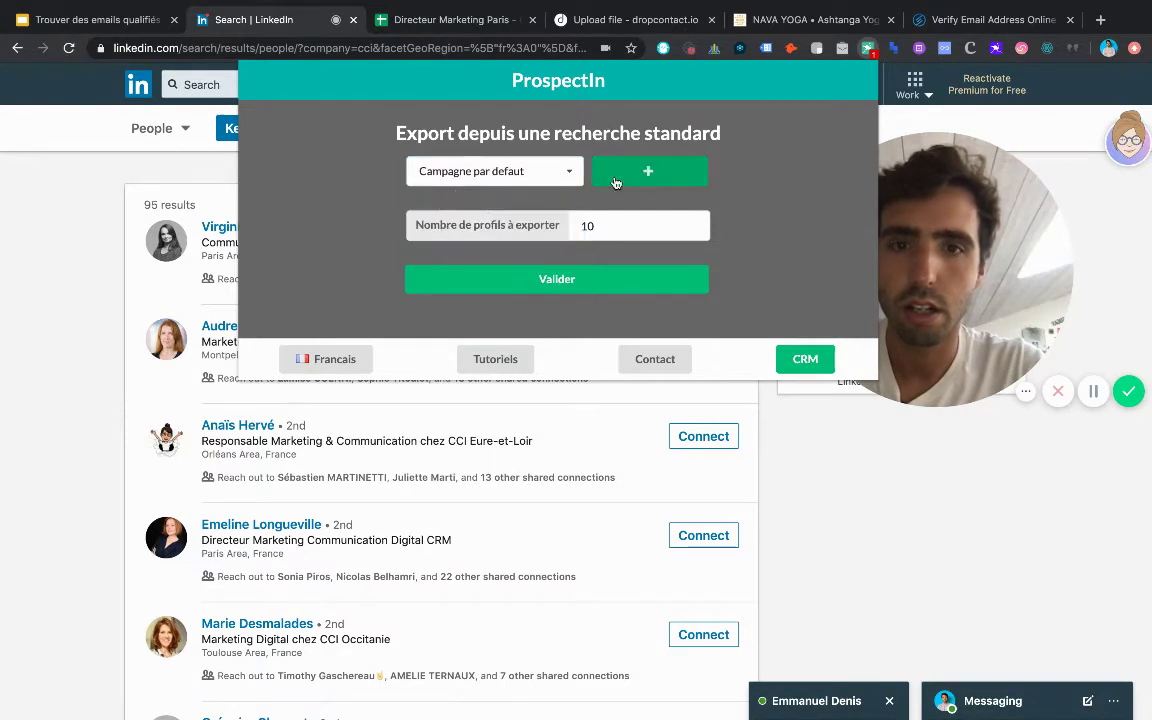
# - Create a new ProspectIn campaign named "CCI France"
pyautogui.click(616, 173)
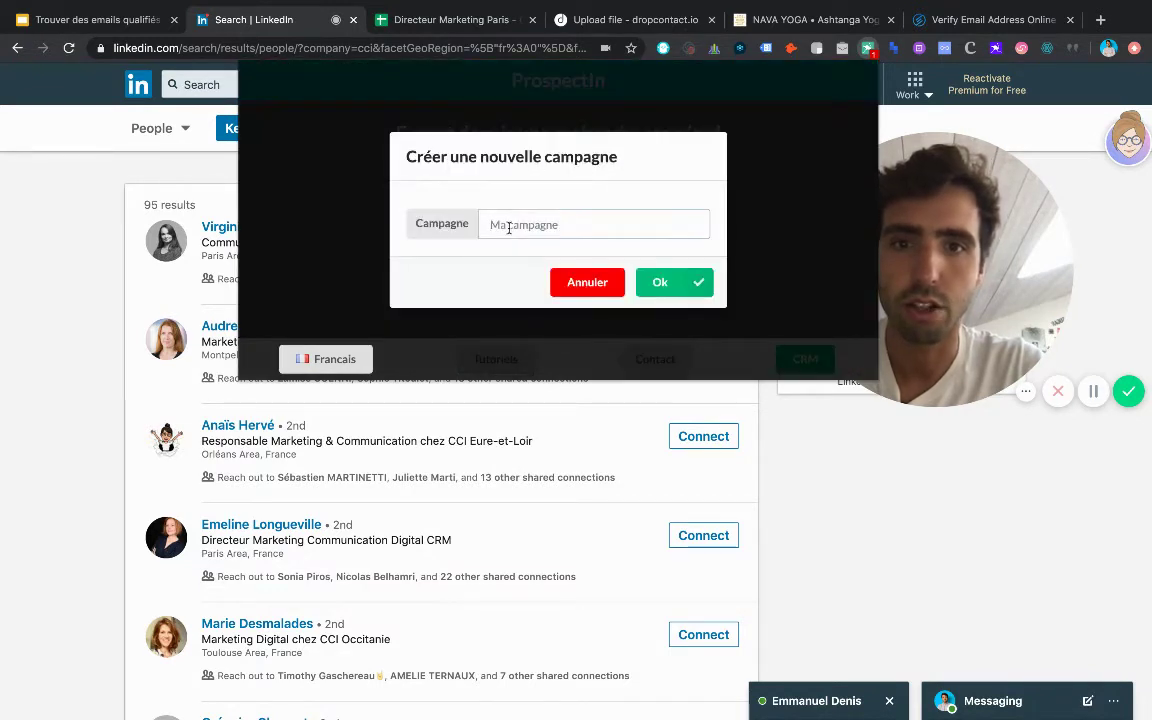
pyautogui.write('CCI France')
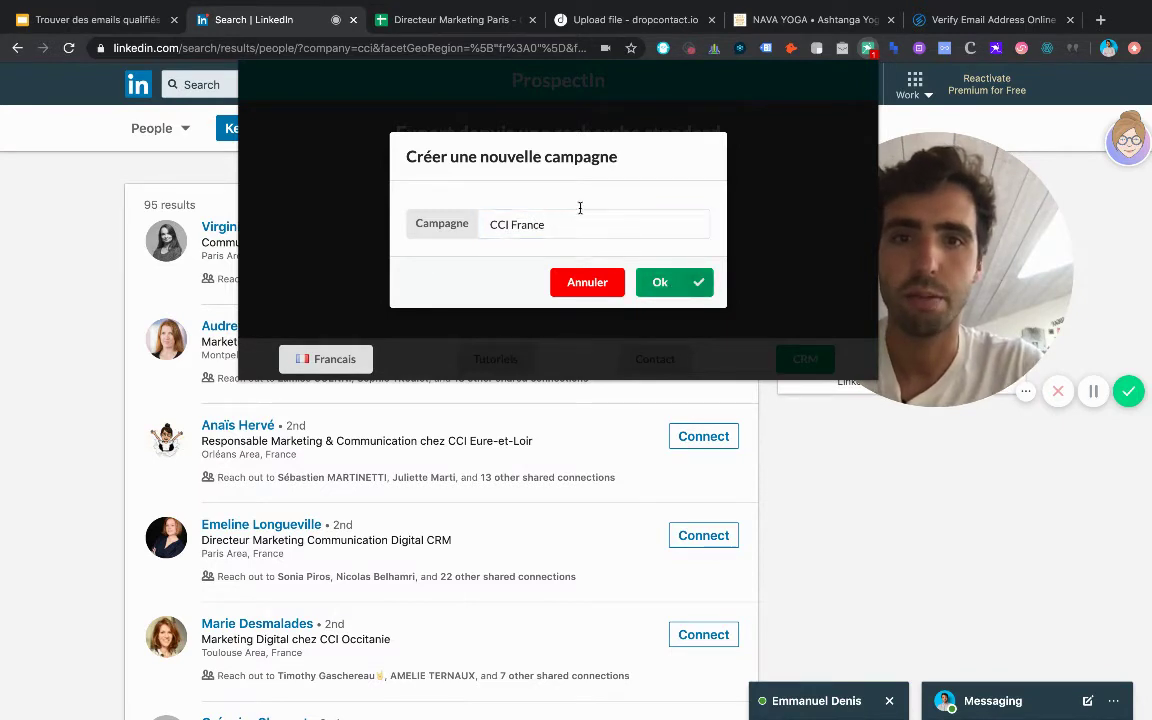
pyautogui.click(688, 284)
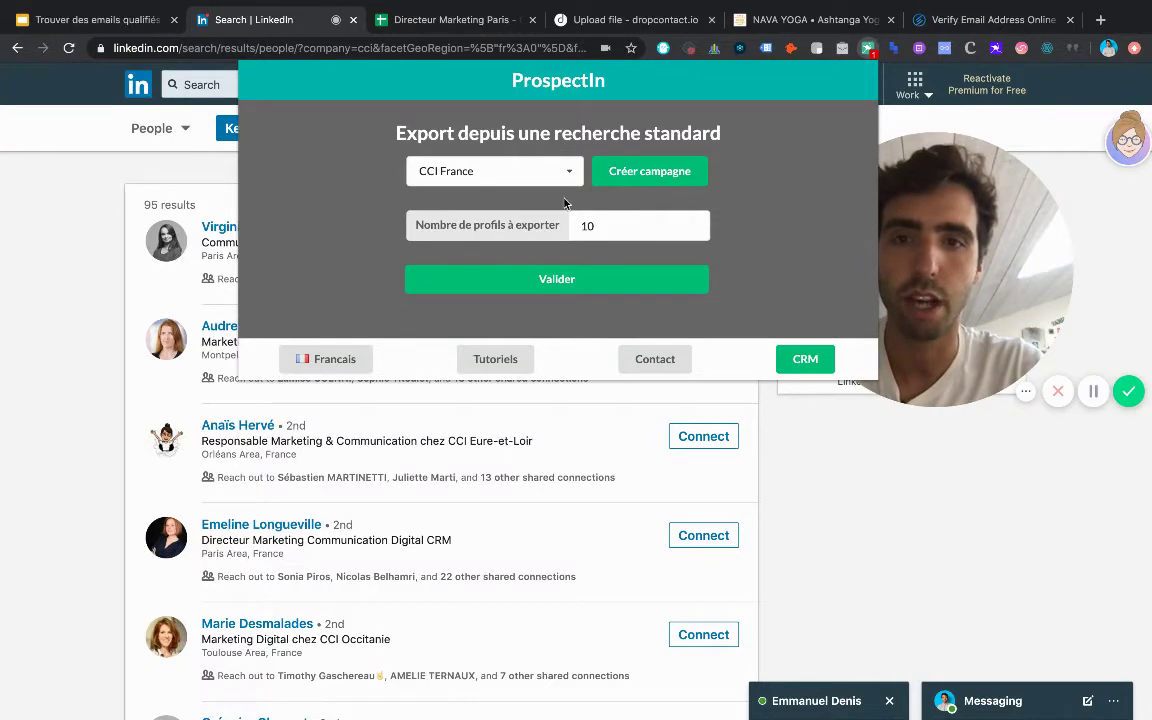
# - Export 10 profiles from the search into the CCI France campaign and dismiss the export report
pyautogui.doubleClick(605, 234)
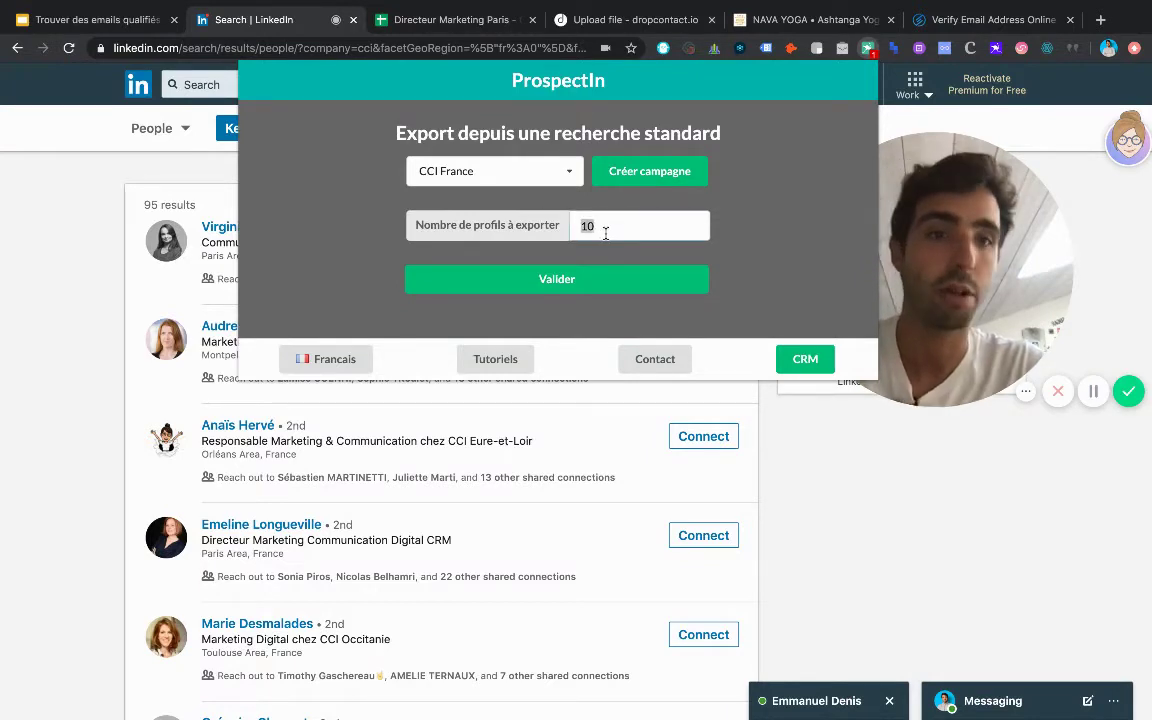
pyautogui.click(579, 289)
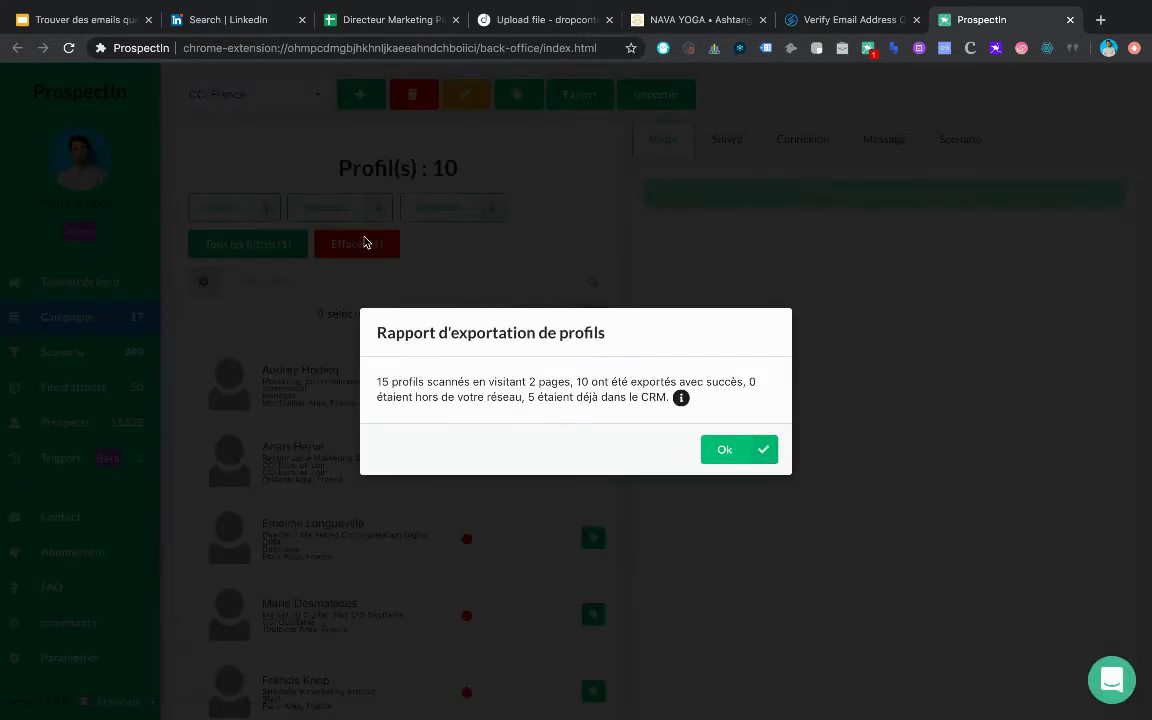
pyautogui.click(731, 451)
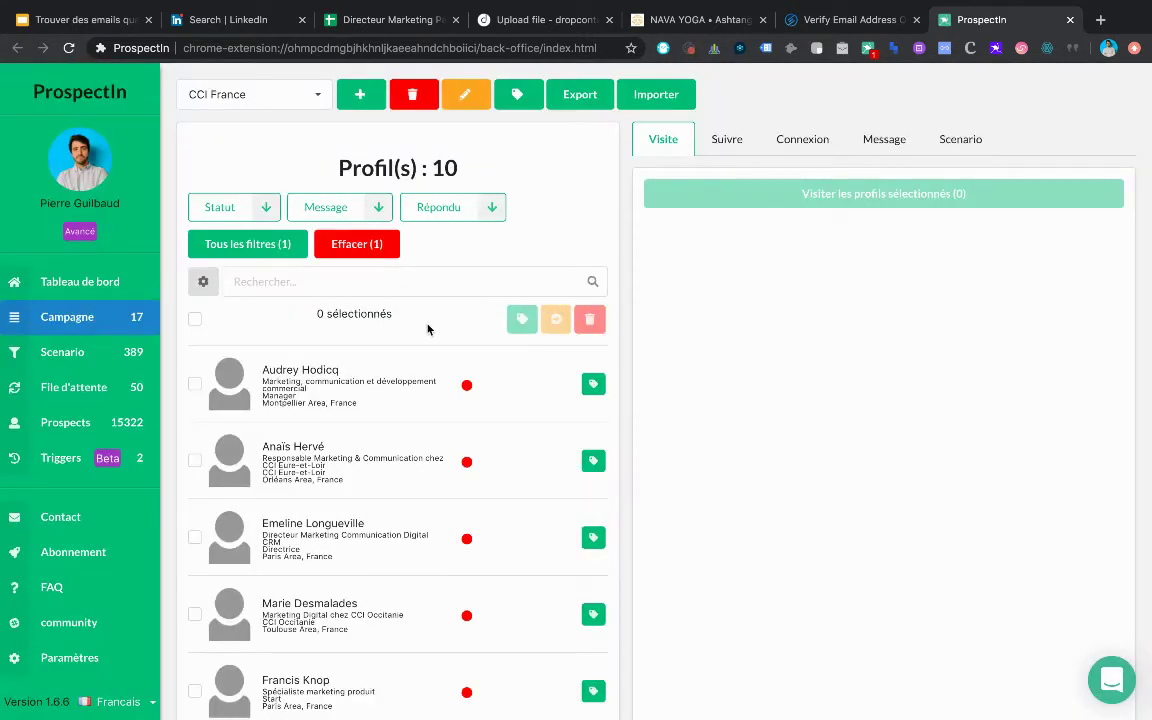
# - Select all profiles in the CCI France campaign and review the list of exported people
pyautogui.scroll(-2, 427, 327)
pyautogui.scroll(2, 427, 328)
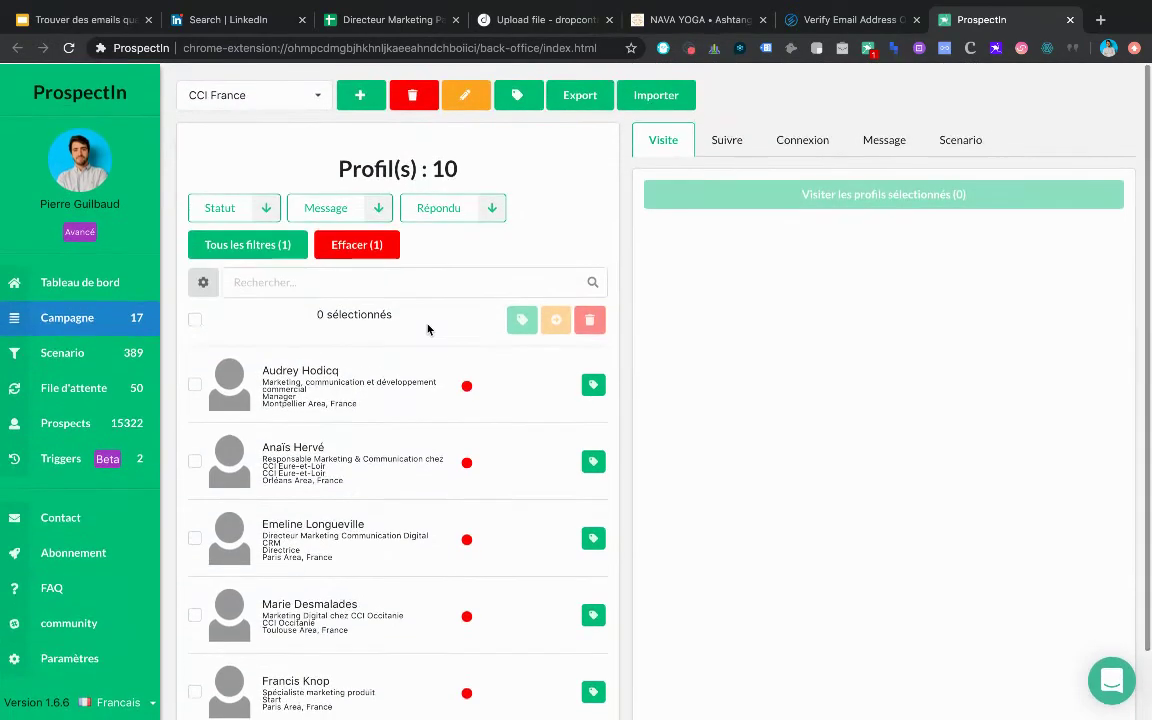
pyautogui.click(195, 320)
pyautogui.scroll(-2, 319, 328)
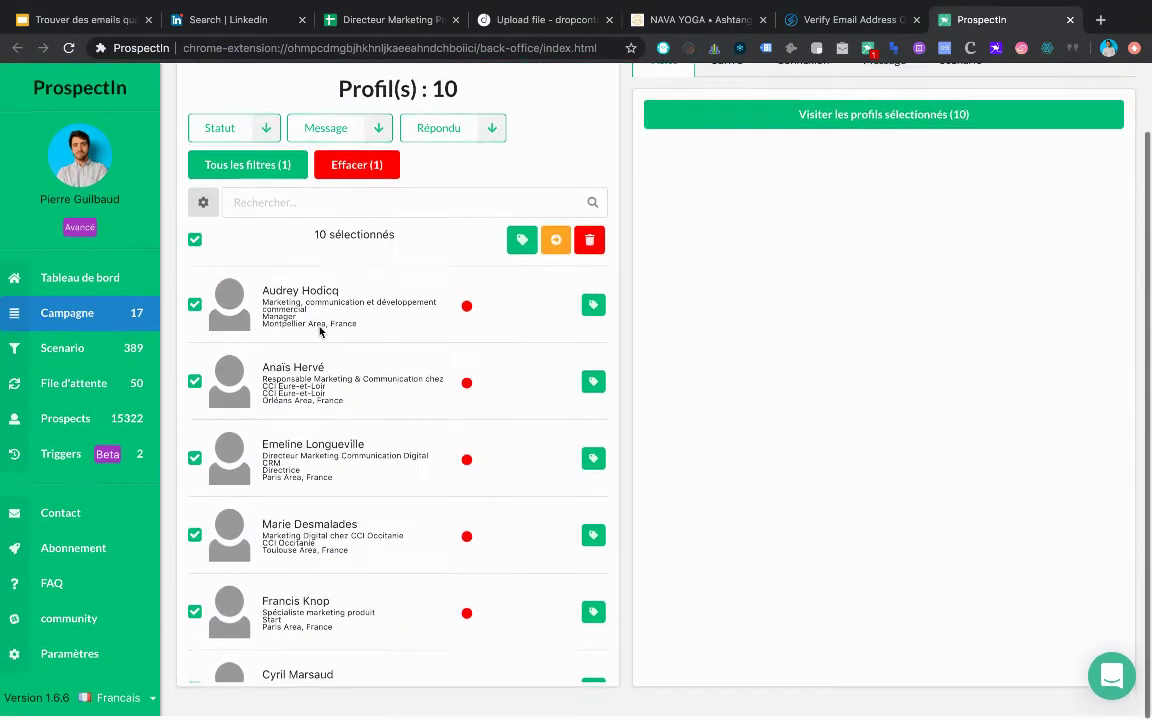
pyautogui.scroll(2, 319, 328)
pyautogui.scroll(-2, 319, 326)
pyautogui.scroll(-3, 320, 328)
pyautogui.scroll(3, 320, 328)
pyautogui.scroll(2, 457, 175)
pyautogui.scroll(-1, 457, 175)
# - Request a CSV export of all ProspectIn prospects and confirm the e-mail address that receives the file
pyautogui.click(583, 95)
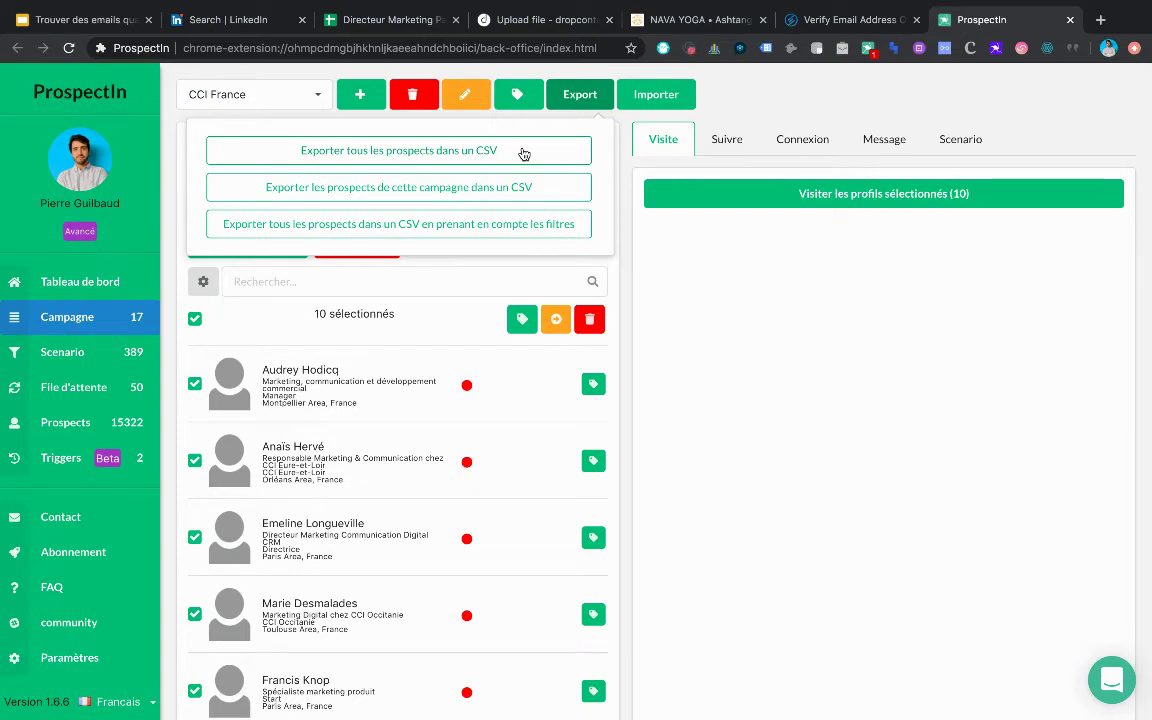
pyautogui.click(501, 151)
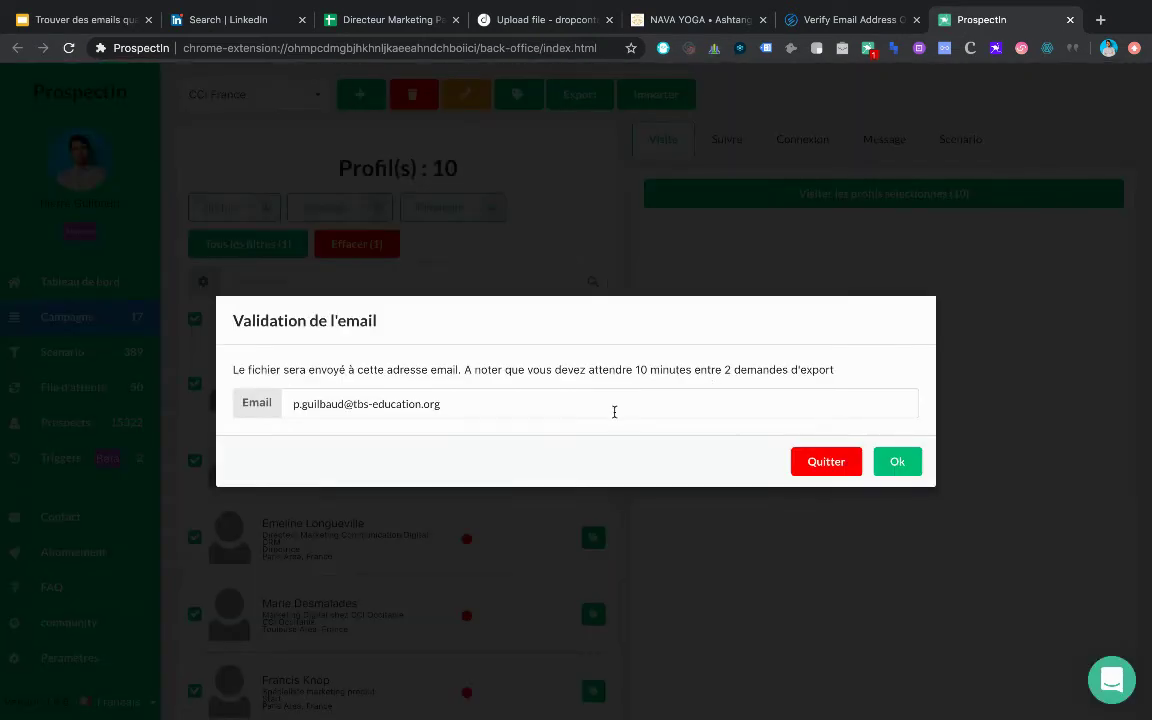
pyautogui.click(907, 462)
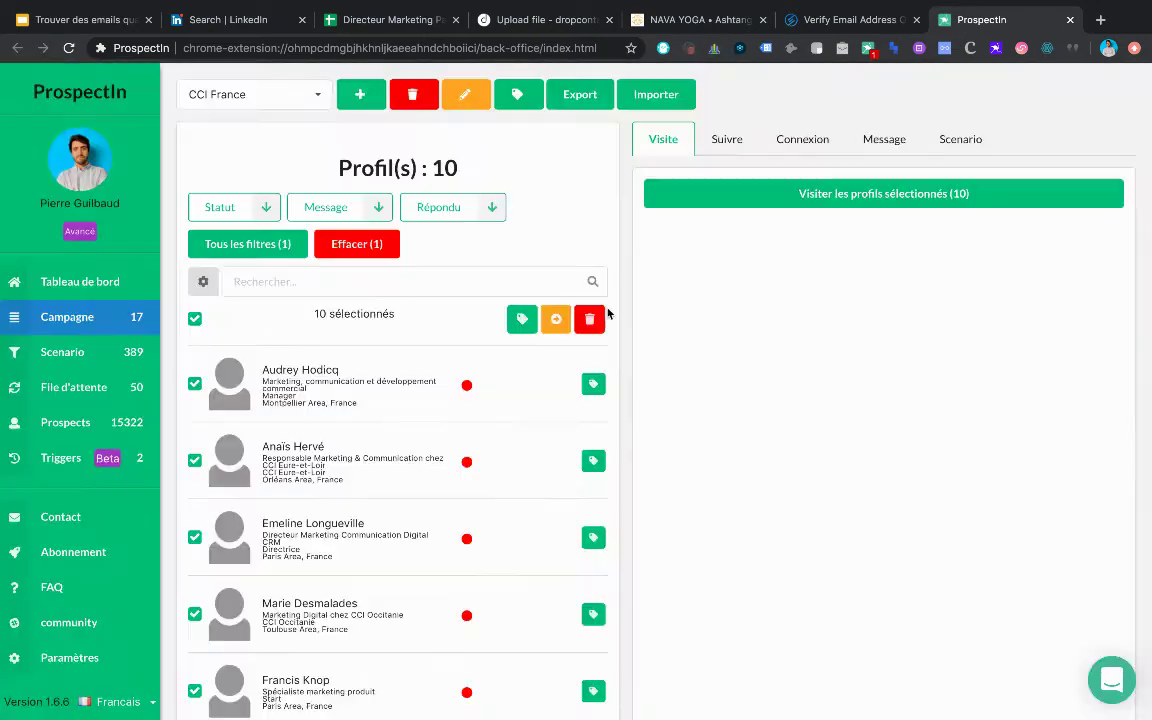
pyautogui.click(900, 442)
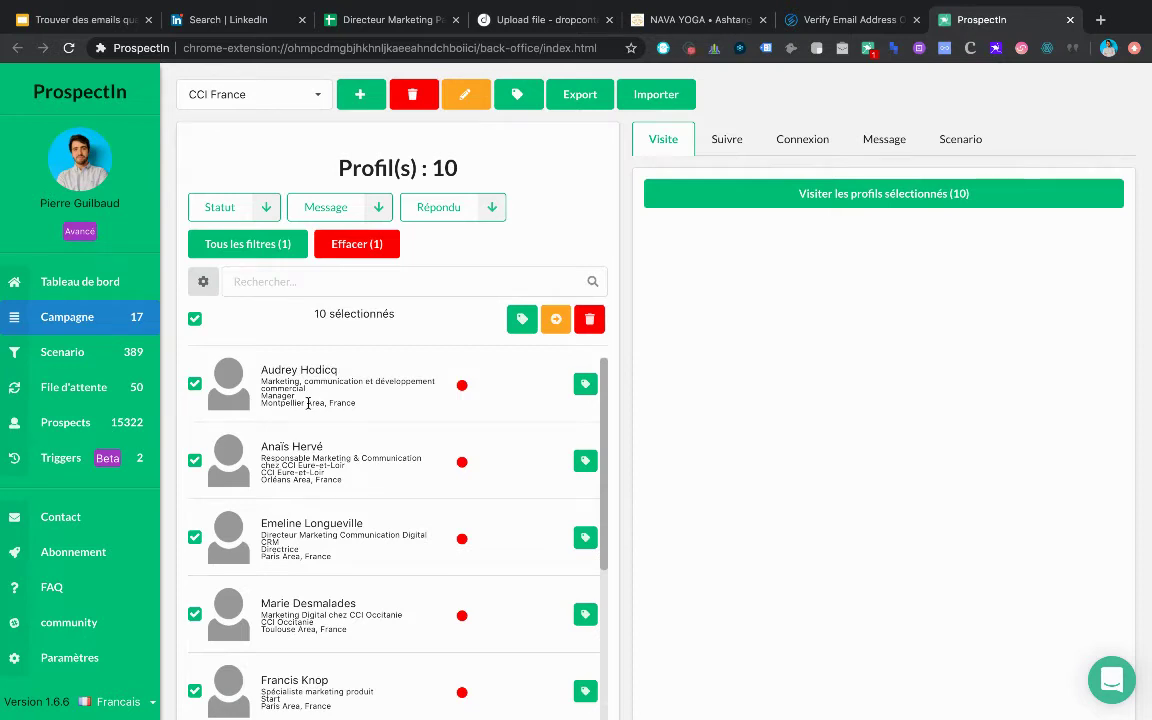
# - Switch to Dropcontact and examine the file upload area where a prospect file can be submitted for enrichment
pyautogui.click(548, 20)
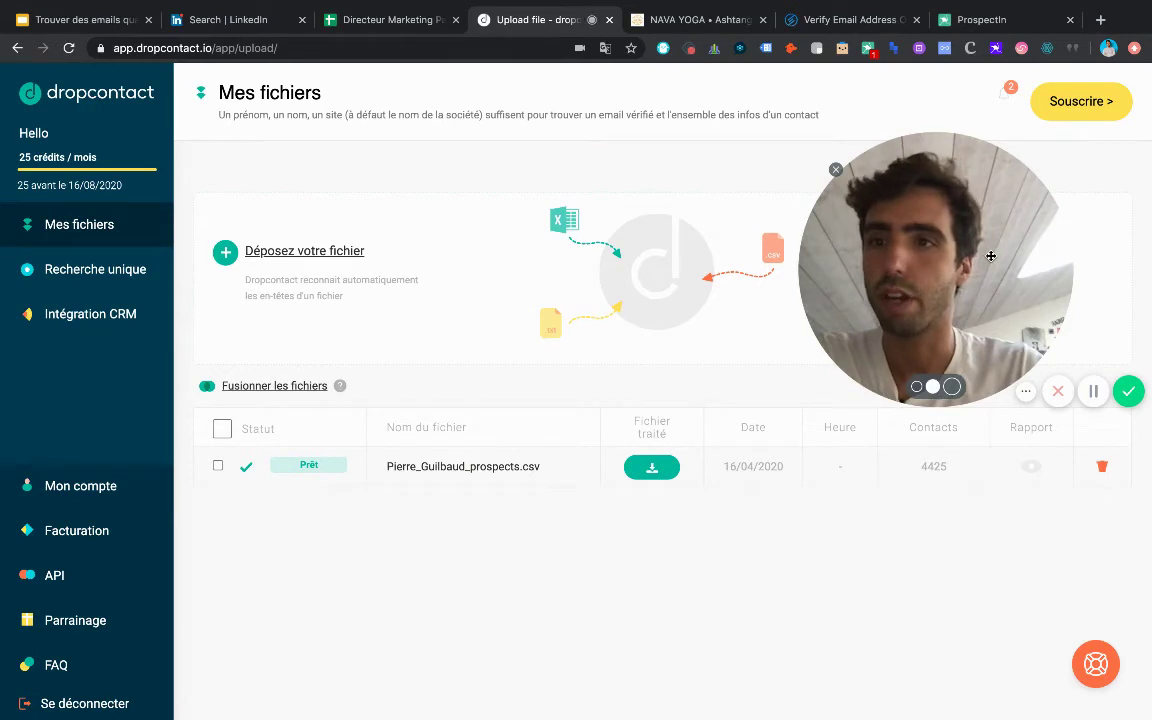
pyautogui.moveTo(972, 315); pyautogui.dragTo(1020, 605)
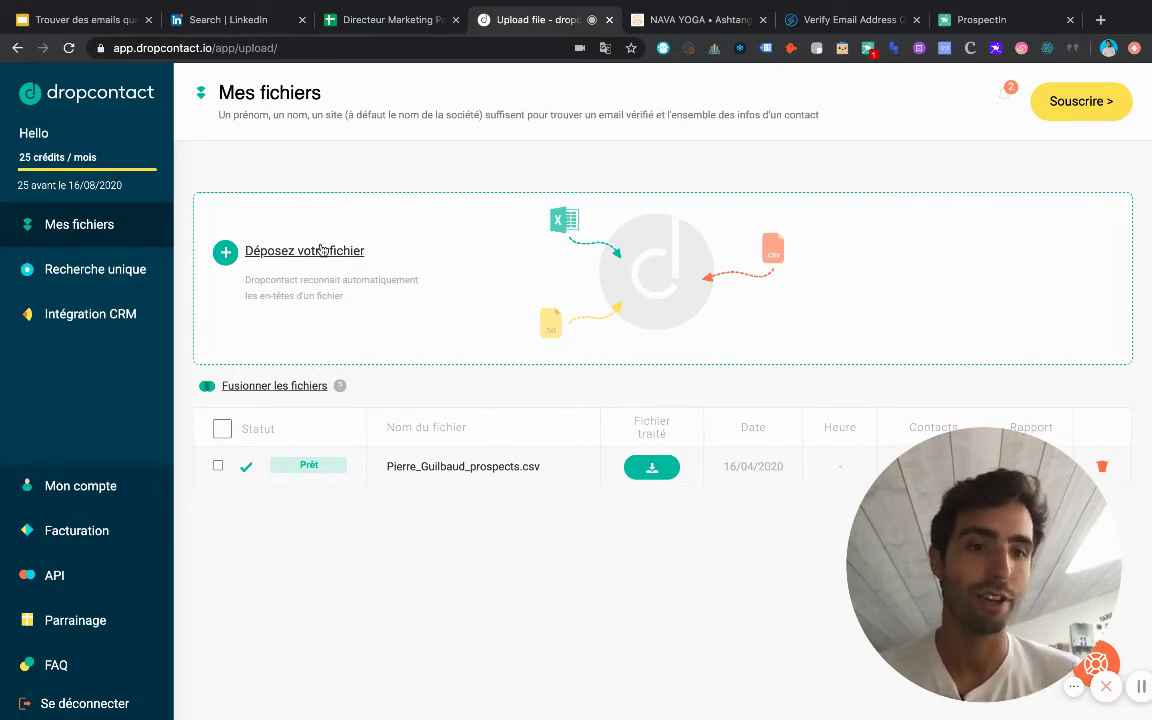
# - Switch to the Google Slides presentation and show slide 7, "Les étapes du scrapping"
pyautogui.click(75, 25)
pyautogui.scroll(-2, 75, 510)
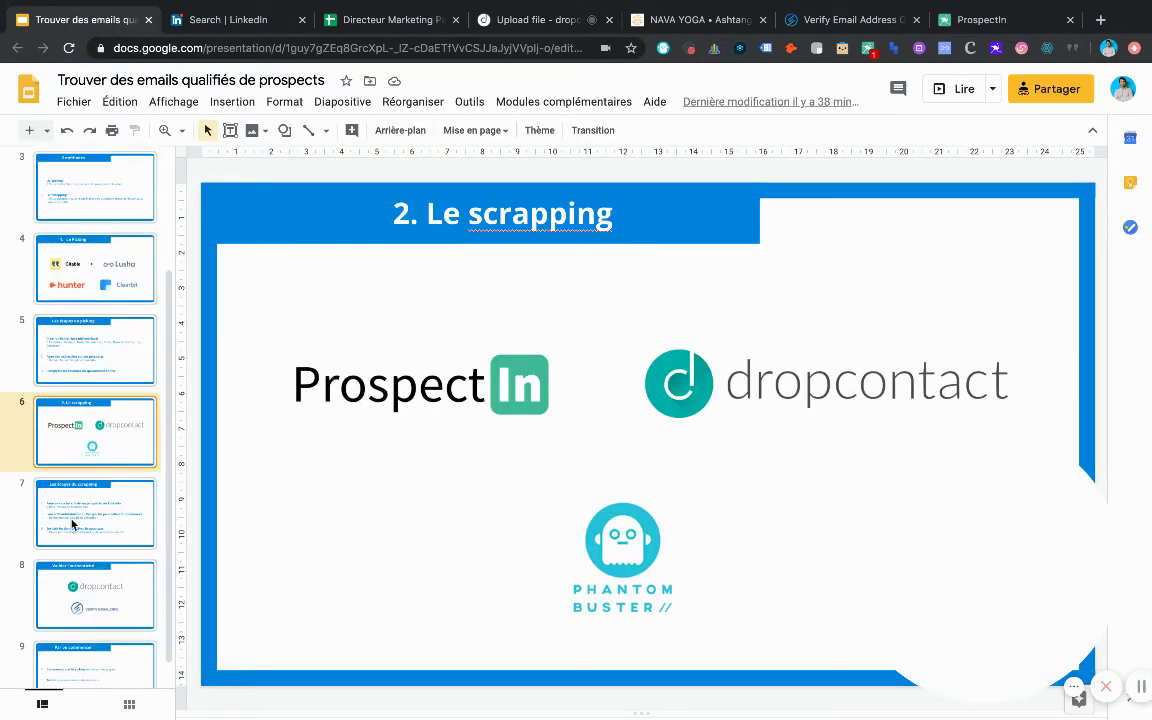
pyautogui.click(72, 523)
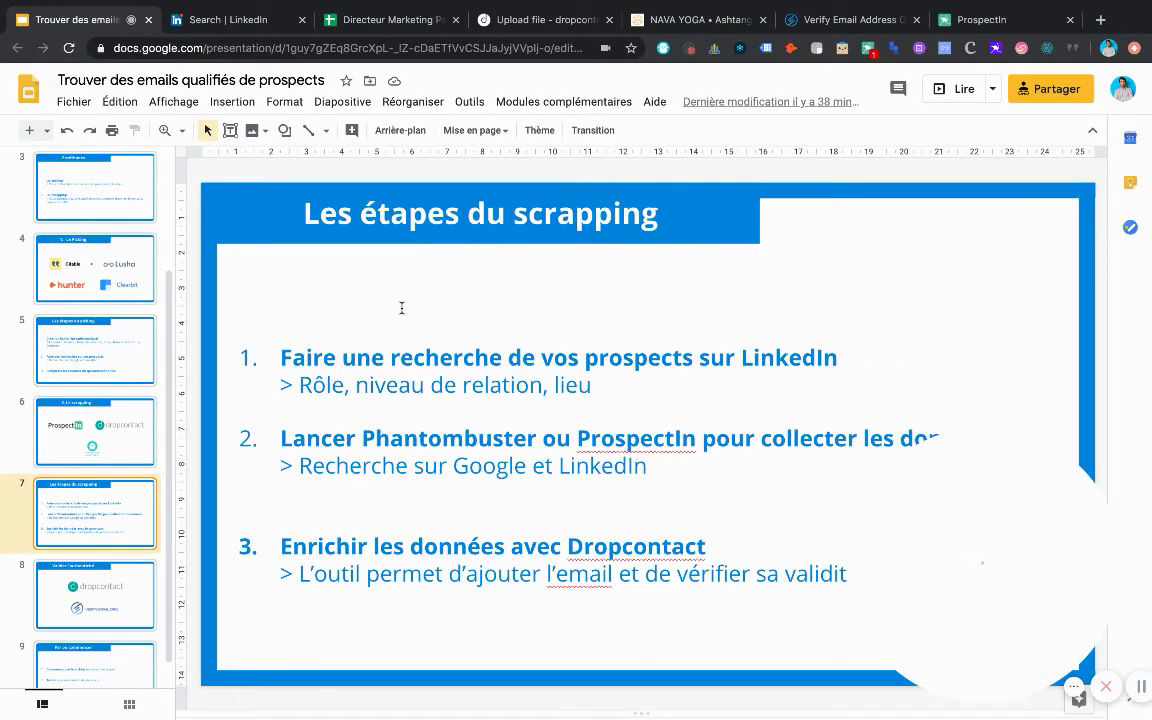